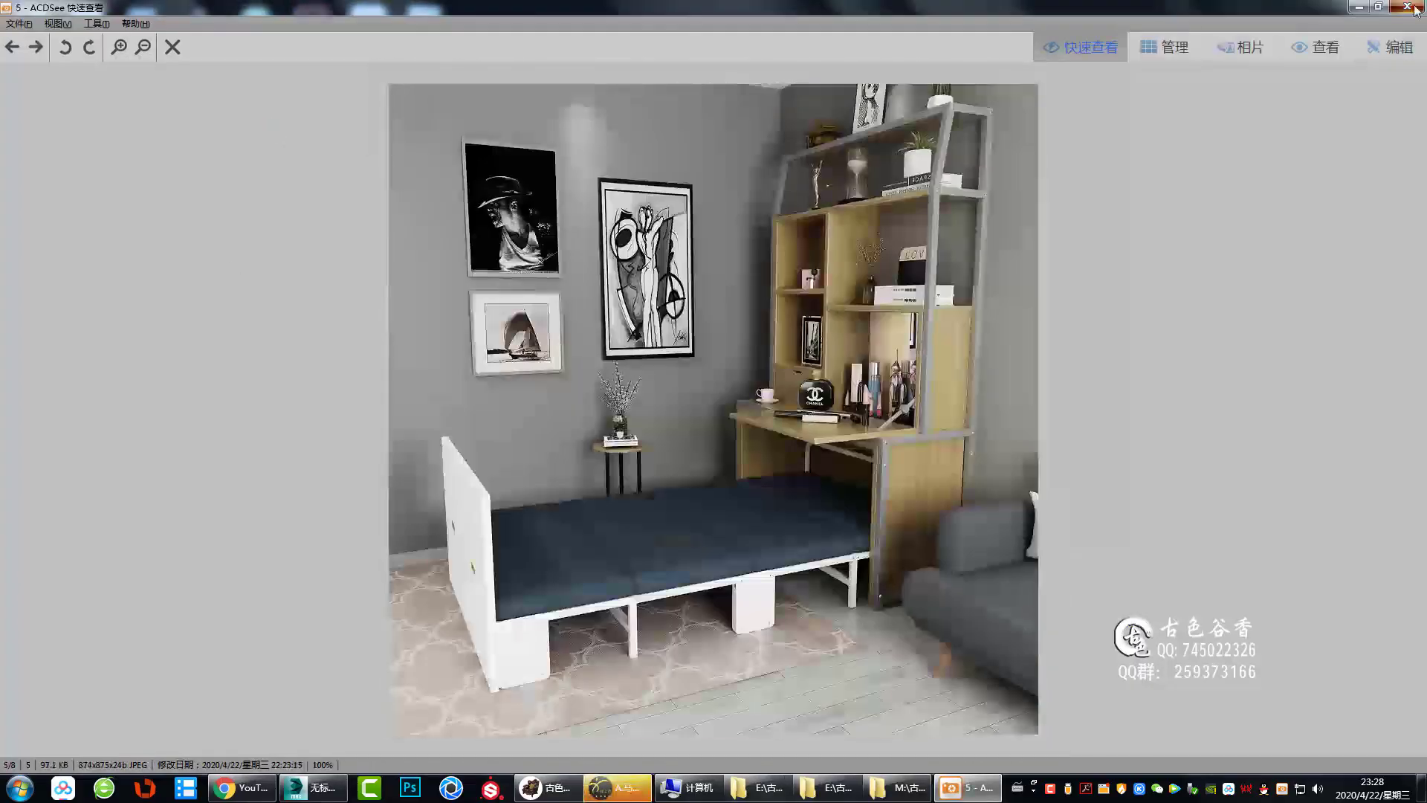
Load the max总 scene and make the missing D:\Design asset paths relative in Asset Tracking.
left_click(1407, 7)
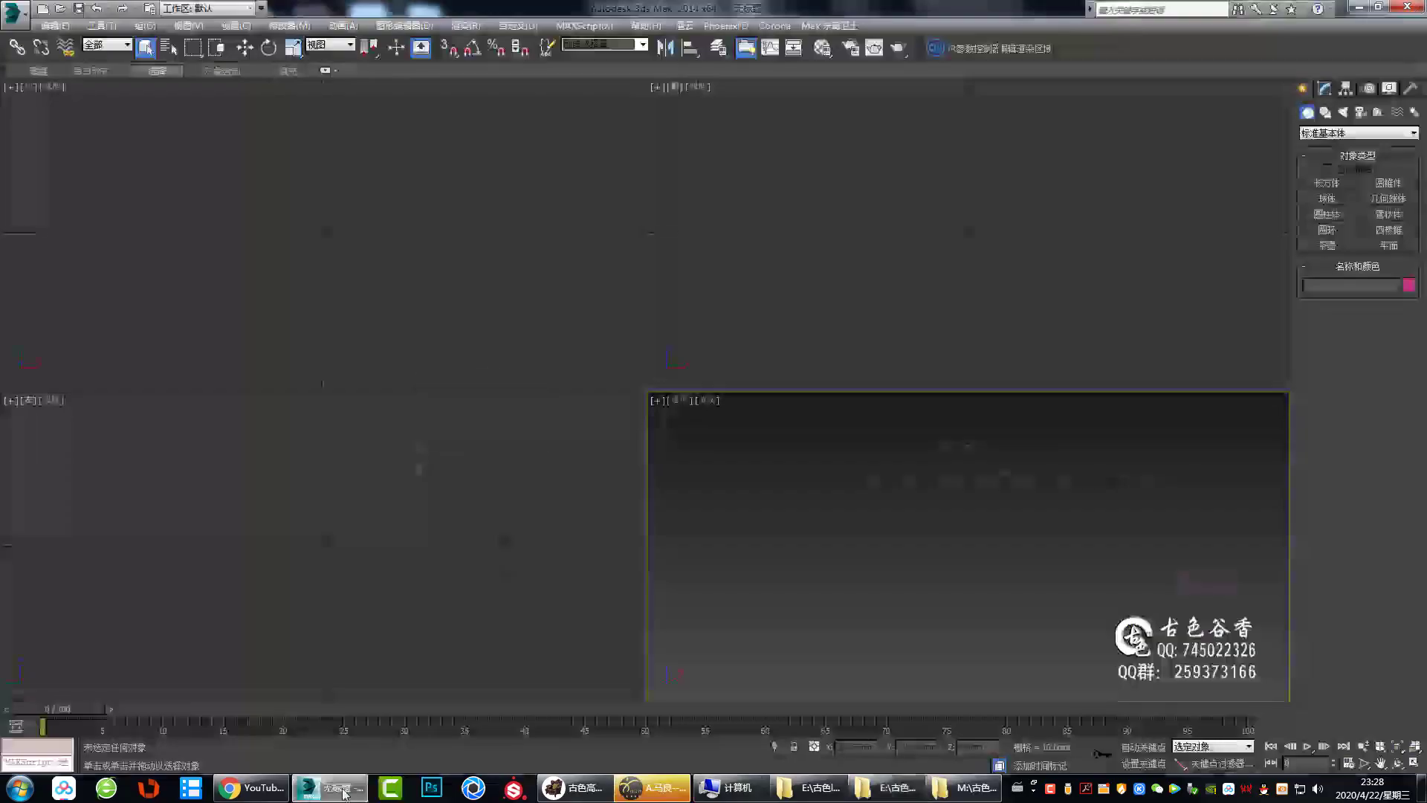
key("Return")
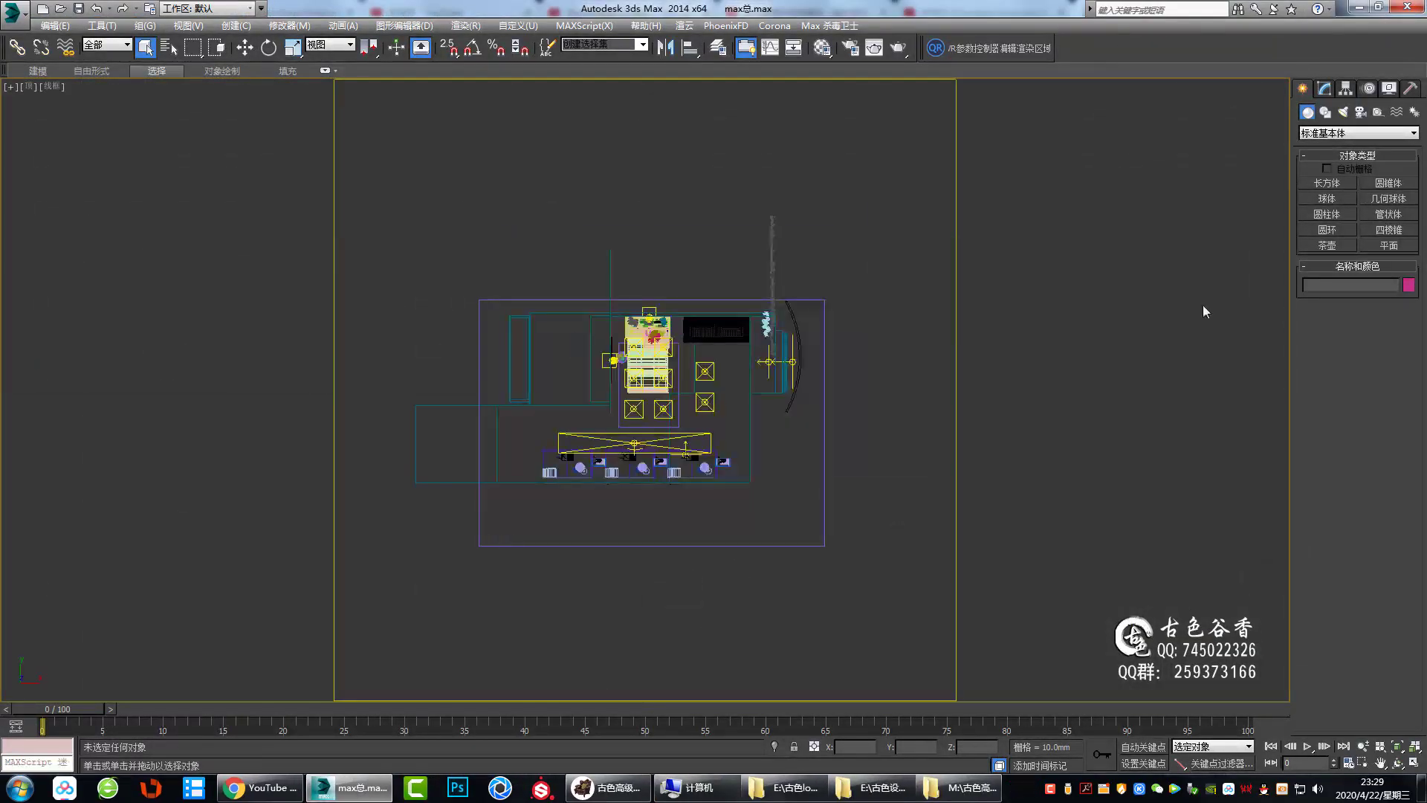
key("shift+t")
scroll(920, 679, "down", 10)
left_click(920, 679, "shift")
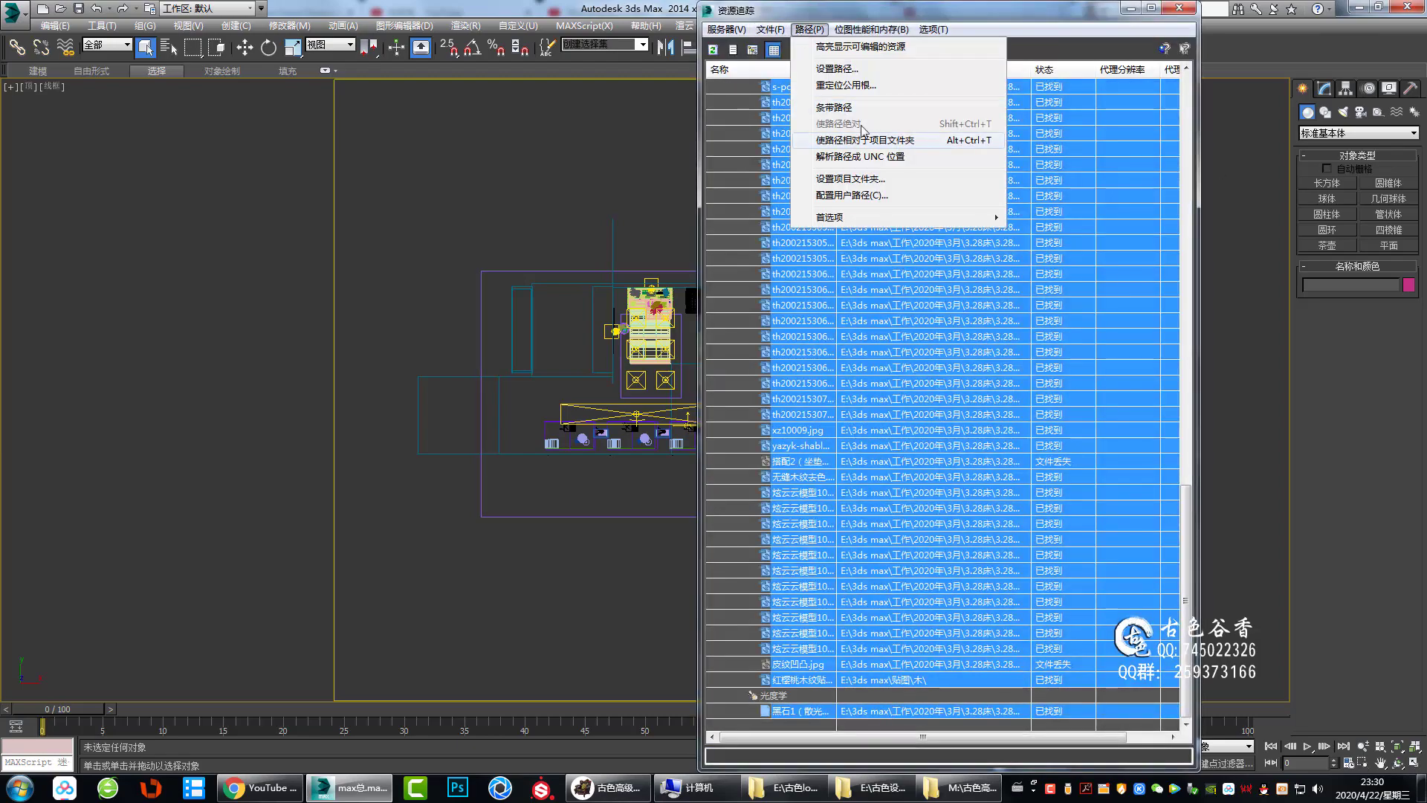
left_click(845, 520)
right_click(1037, 206)
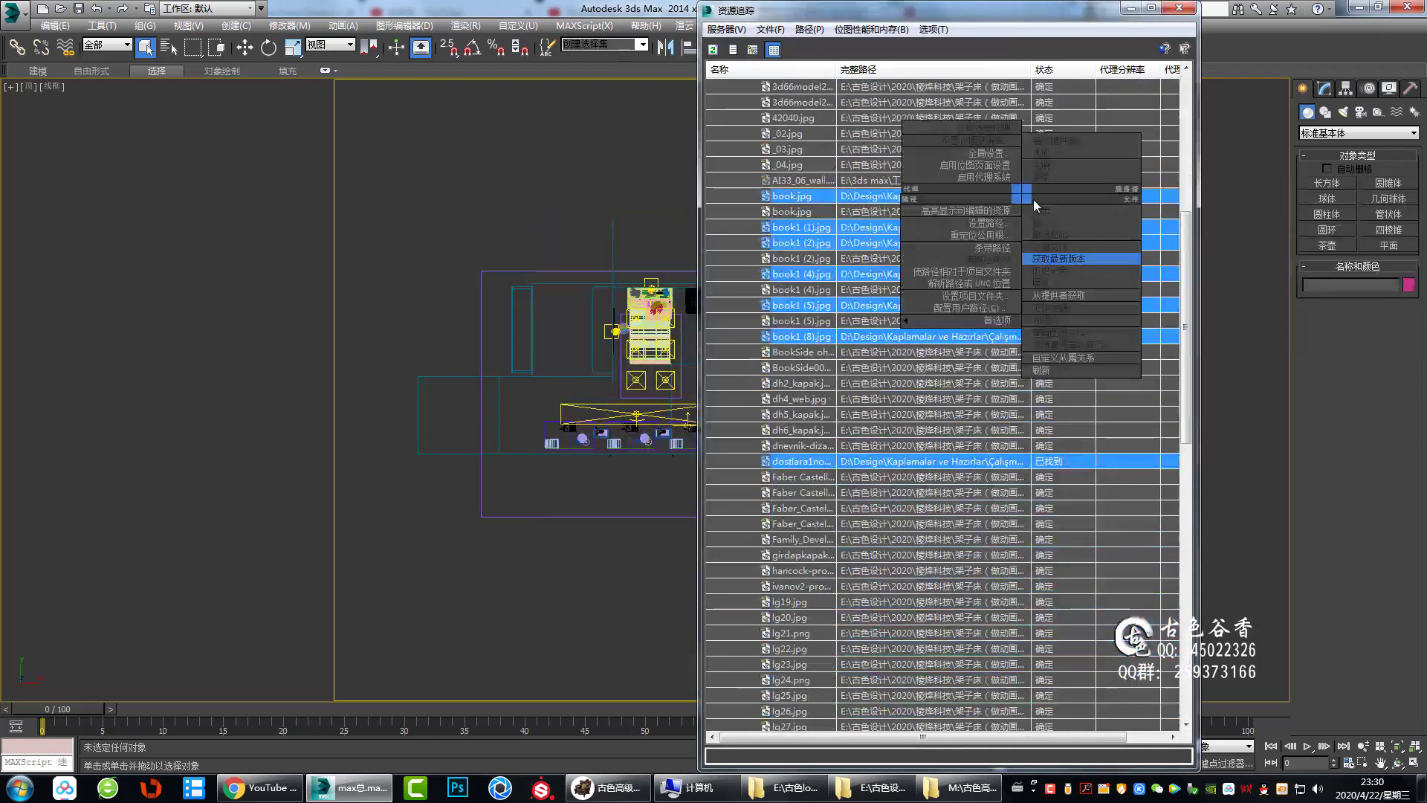
left_click(966, 261)
left_click(844, 580)
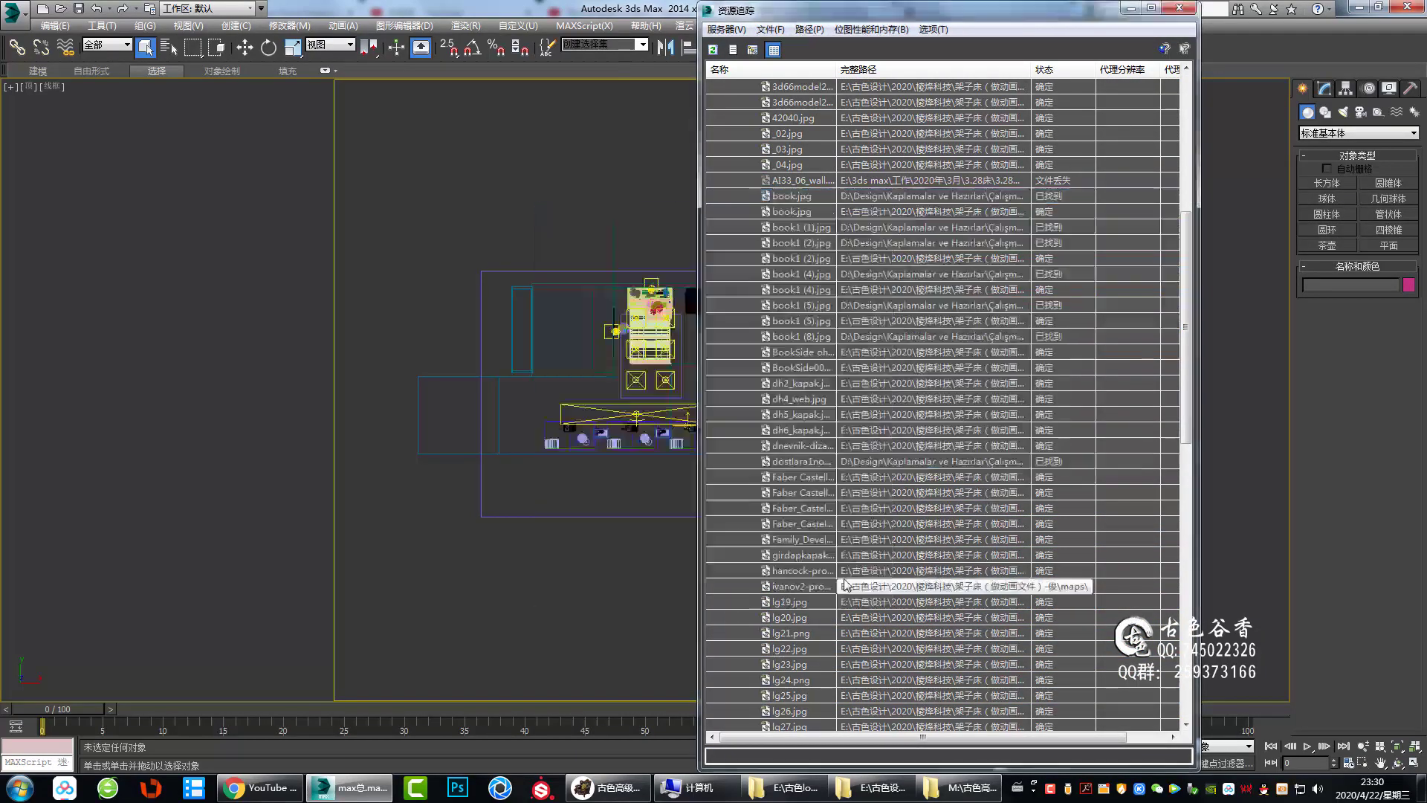
Repath the selected assets to the maps folder.
left_click(809, 29)
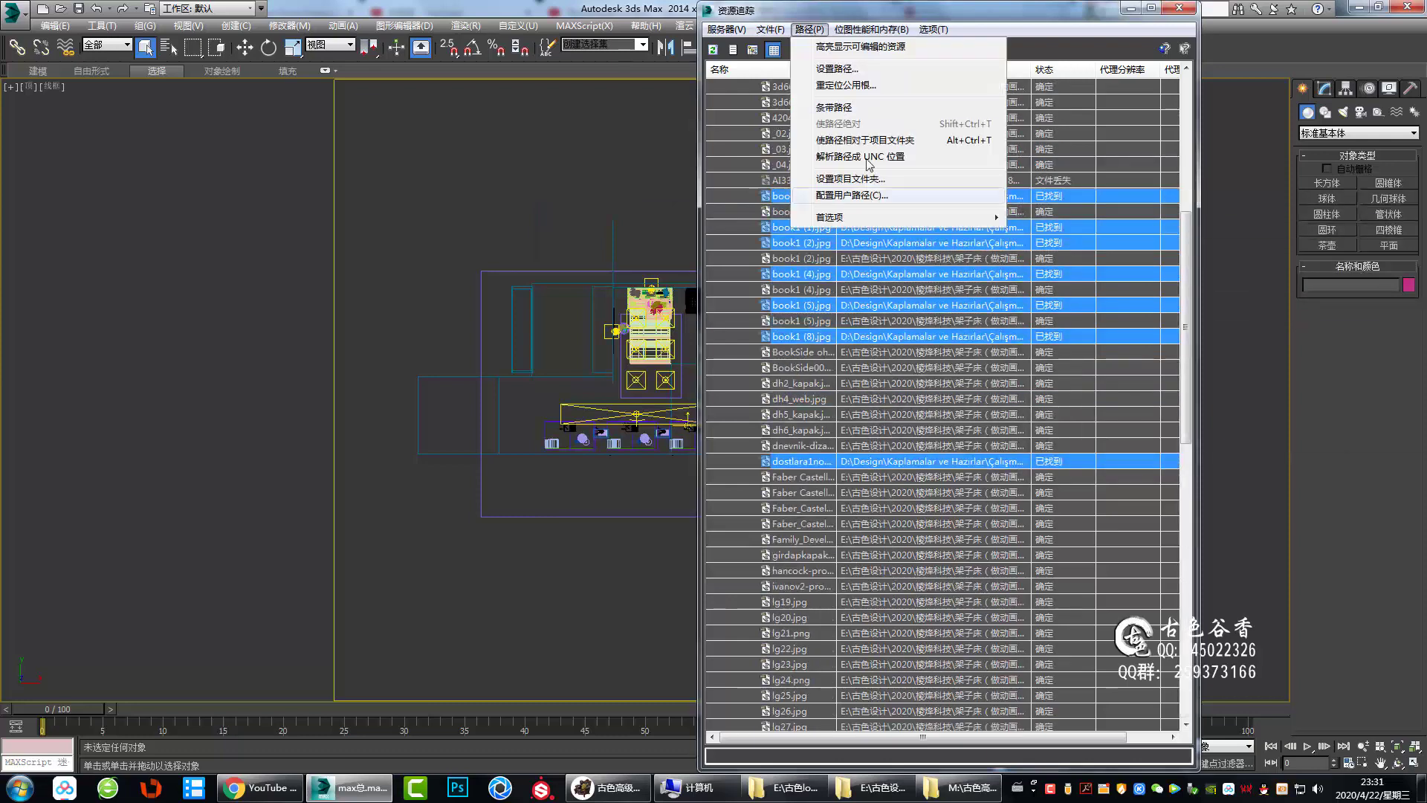
left_click(861, 108)
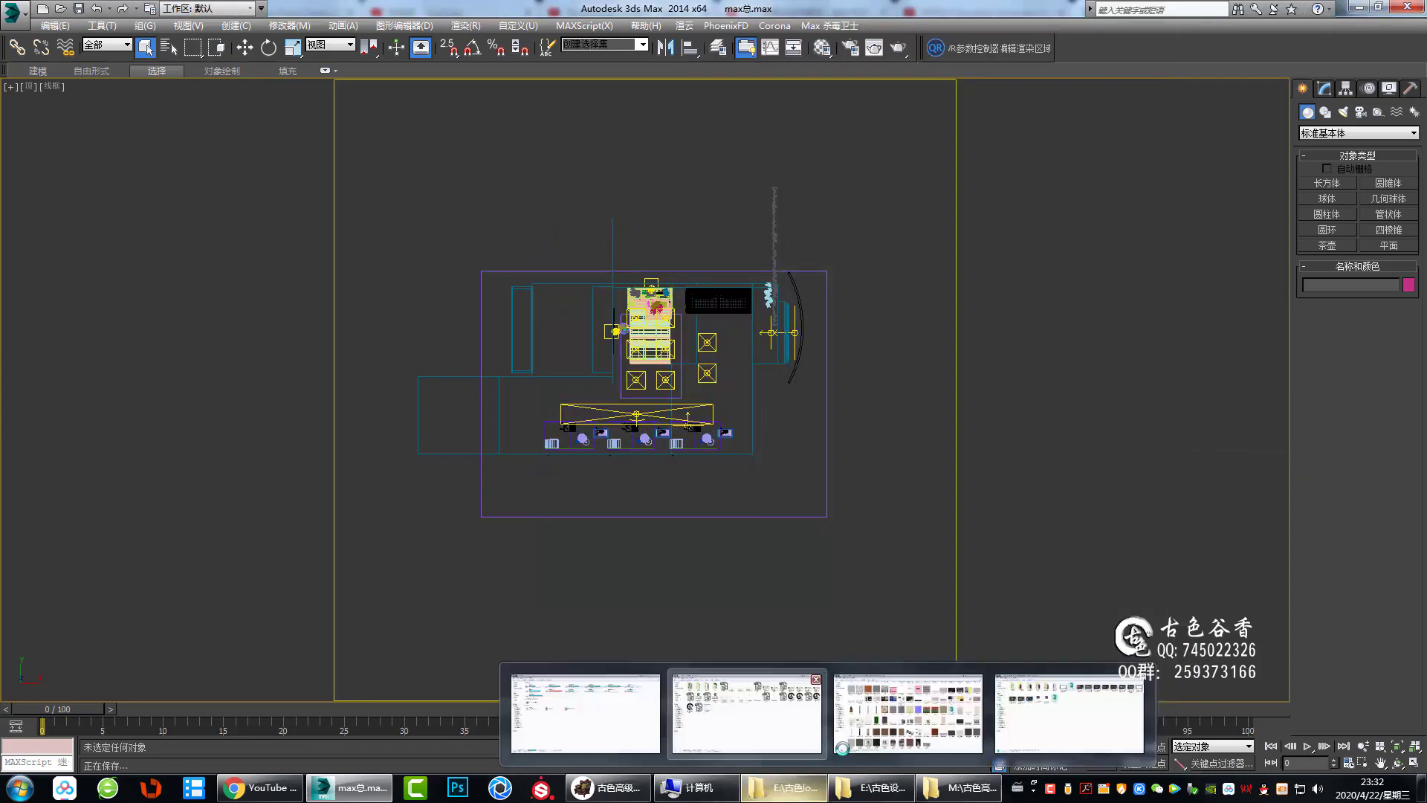
left_click(914, 714)
scroll(1117, 468, "down", 1)
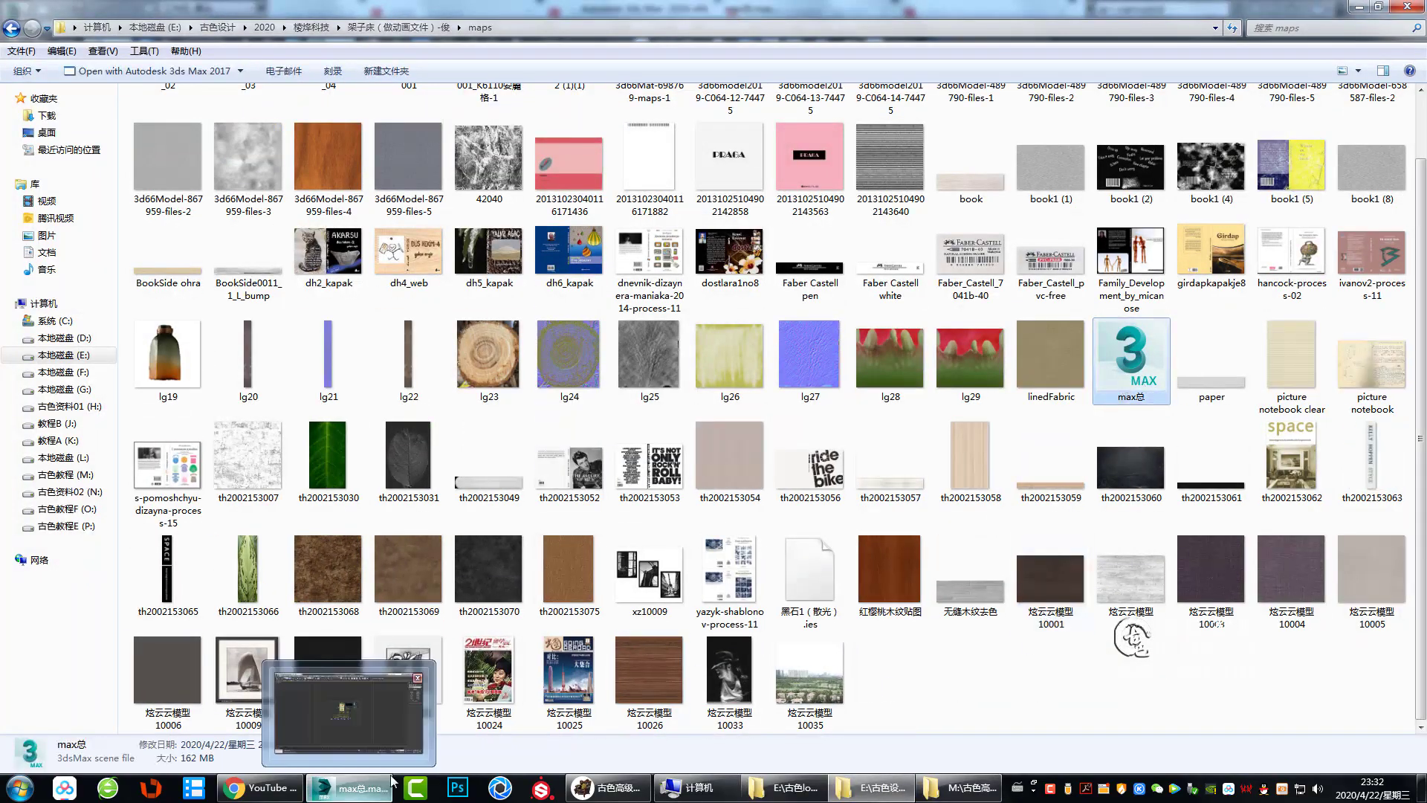
left_click(348, 787)
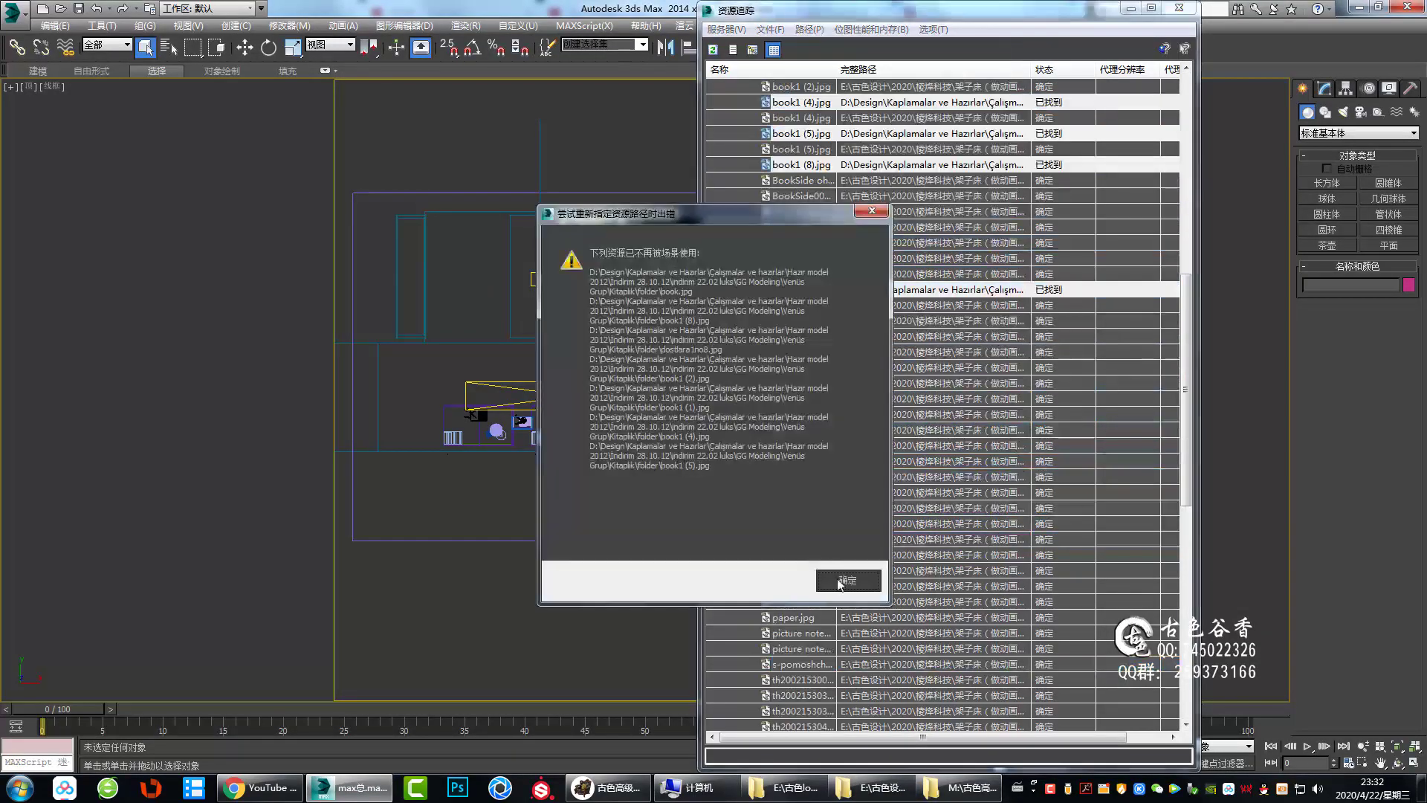
Clear out the maps that can no longer be found and dismiss the warnings.
left_click(833, 493)
left_click(35, 313)
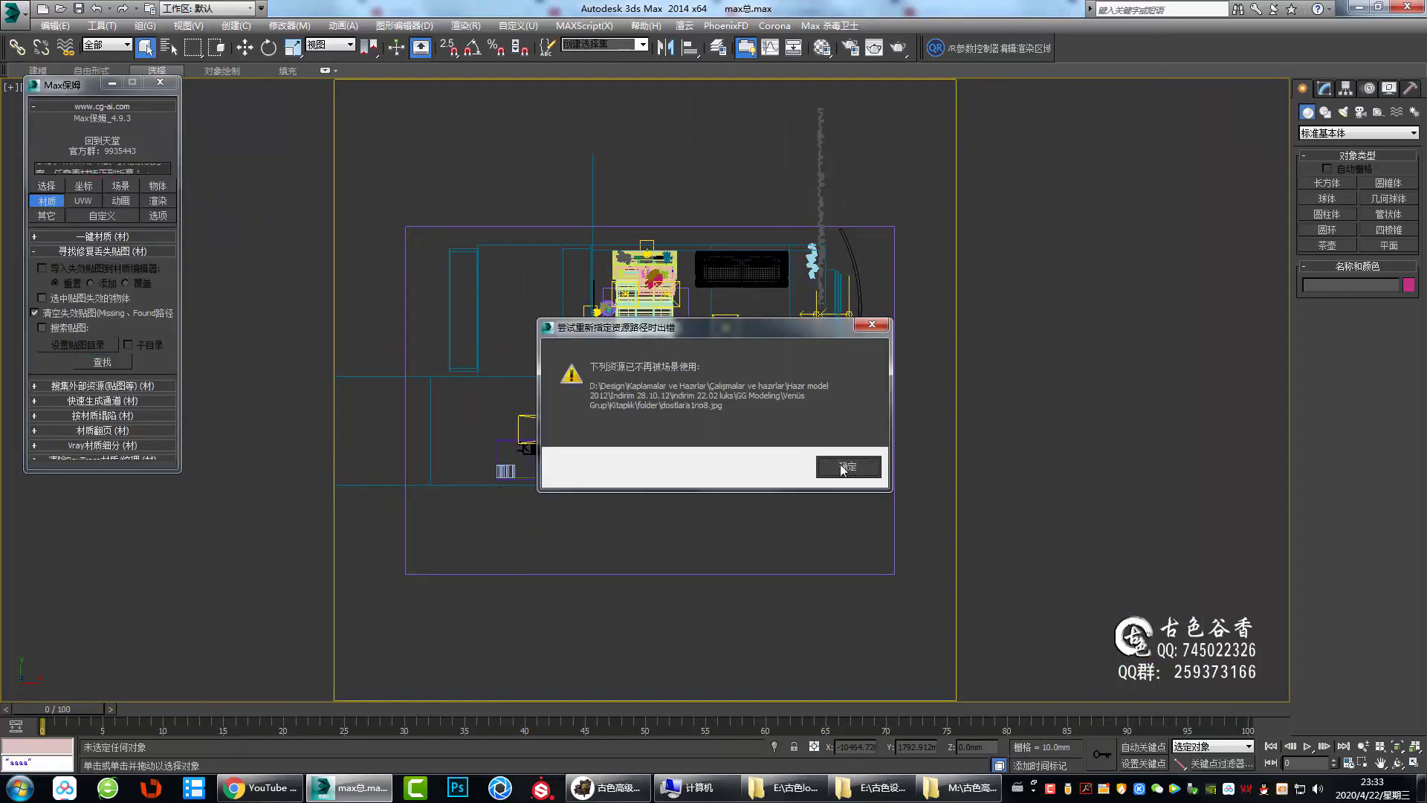
key("Return")
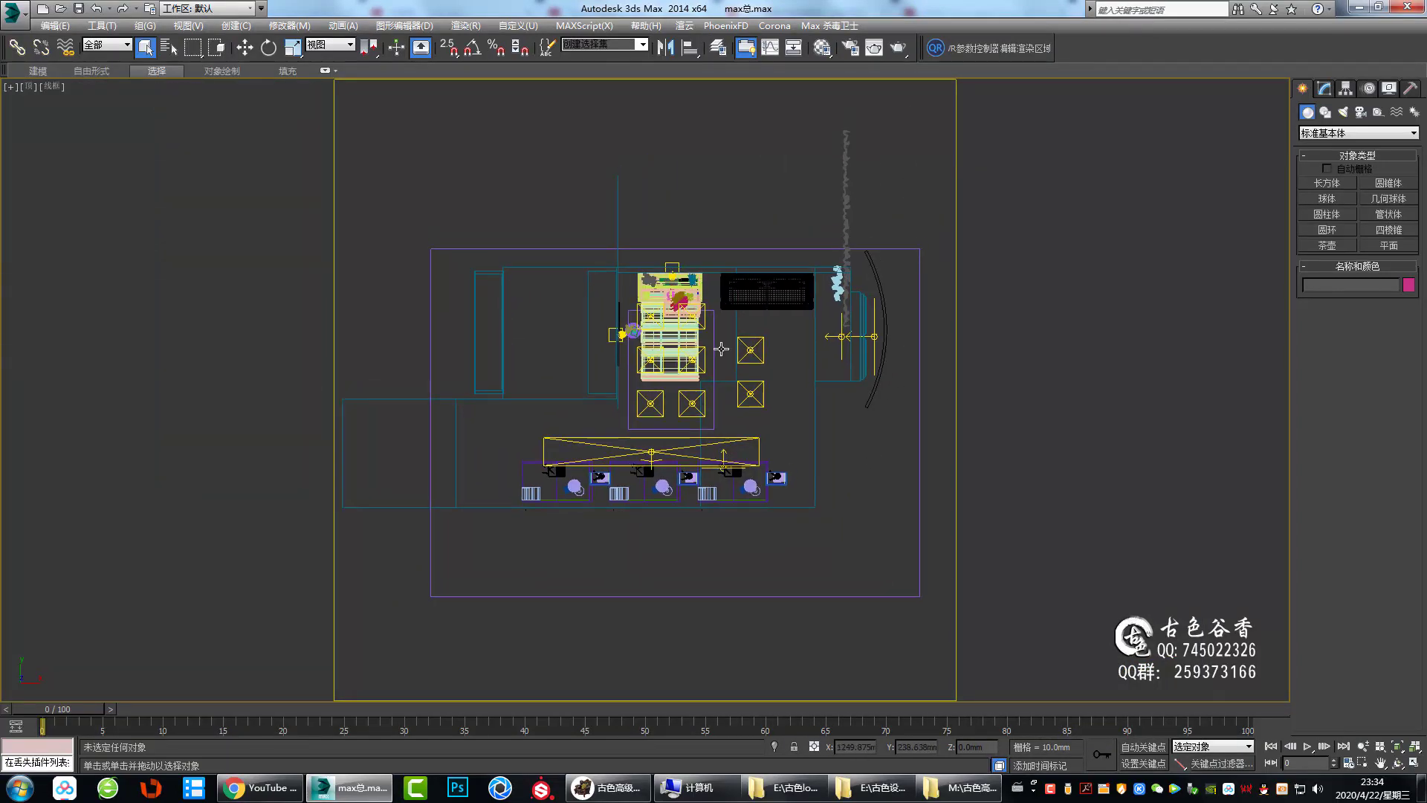
Toggle the viewport layout with Alt+W to view the 床动画 cabinet-bed scene.
key("alt+w")
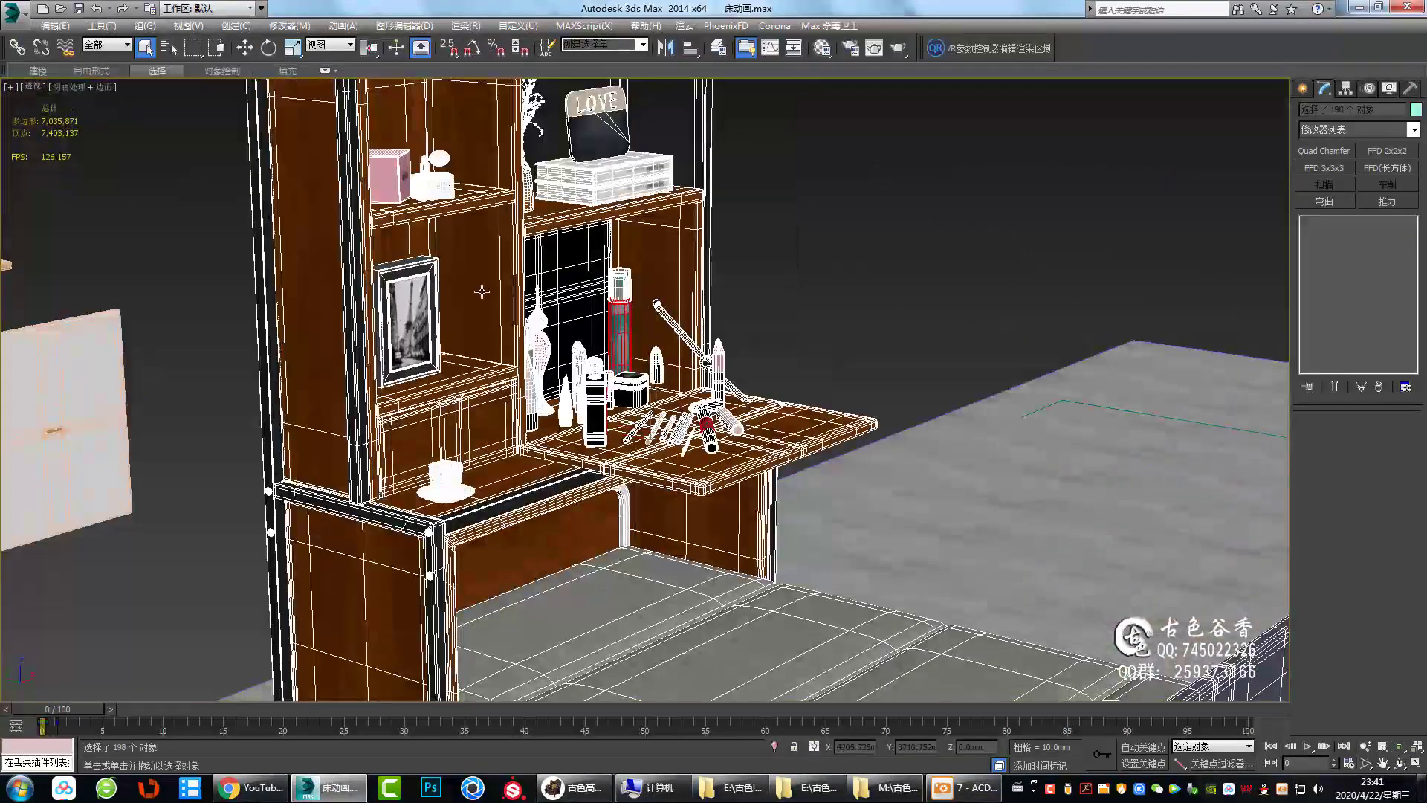
Hide the mattress cushions via the quad menu and switch to creating helper objects.
right_click(586, 419)
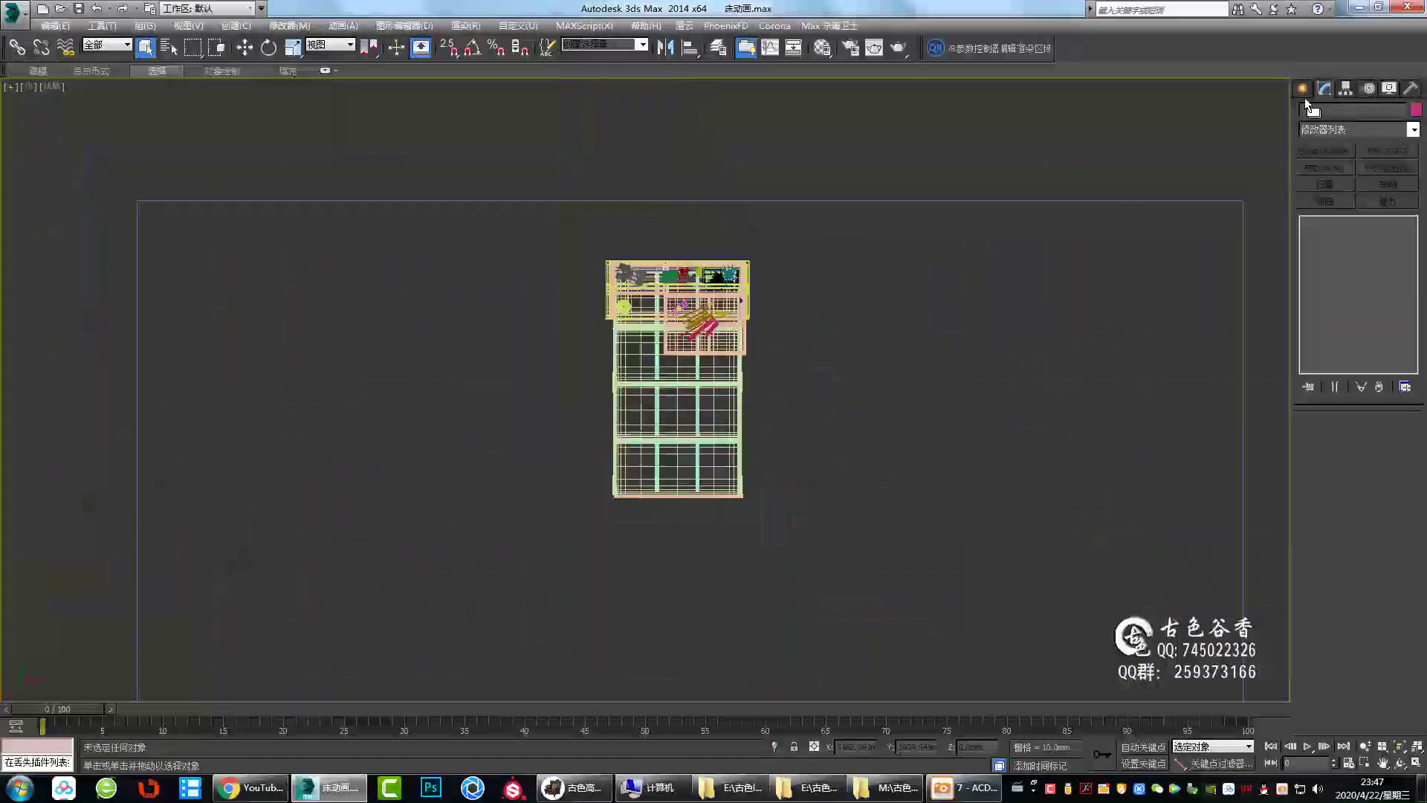
left_click(1303, 89)
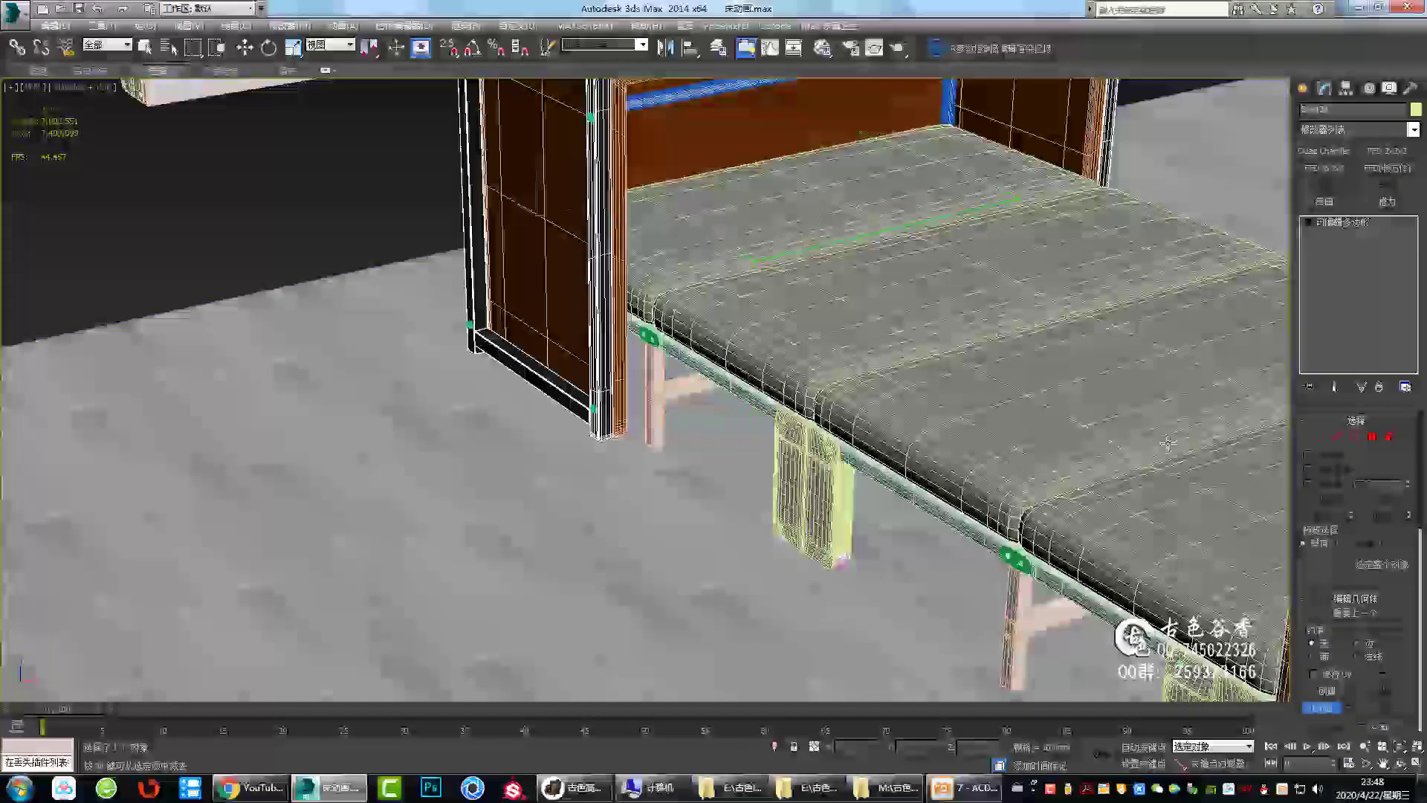
right_click(812, 327)
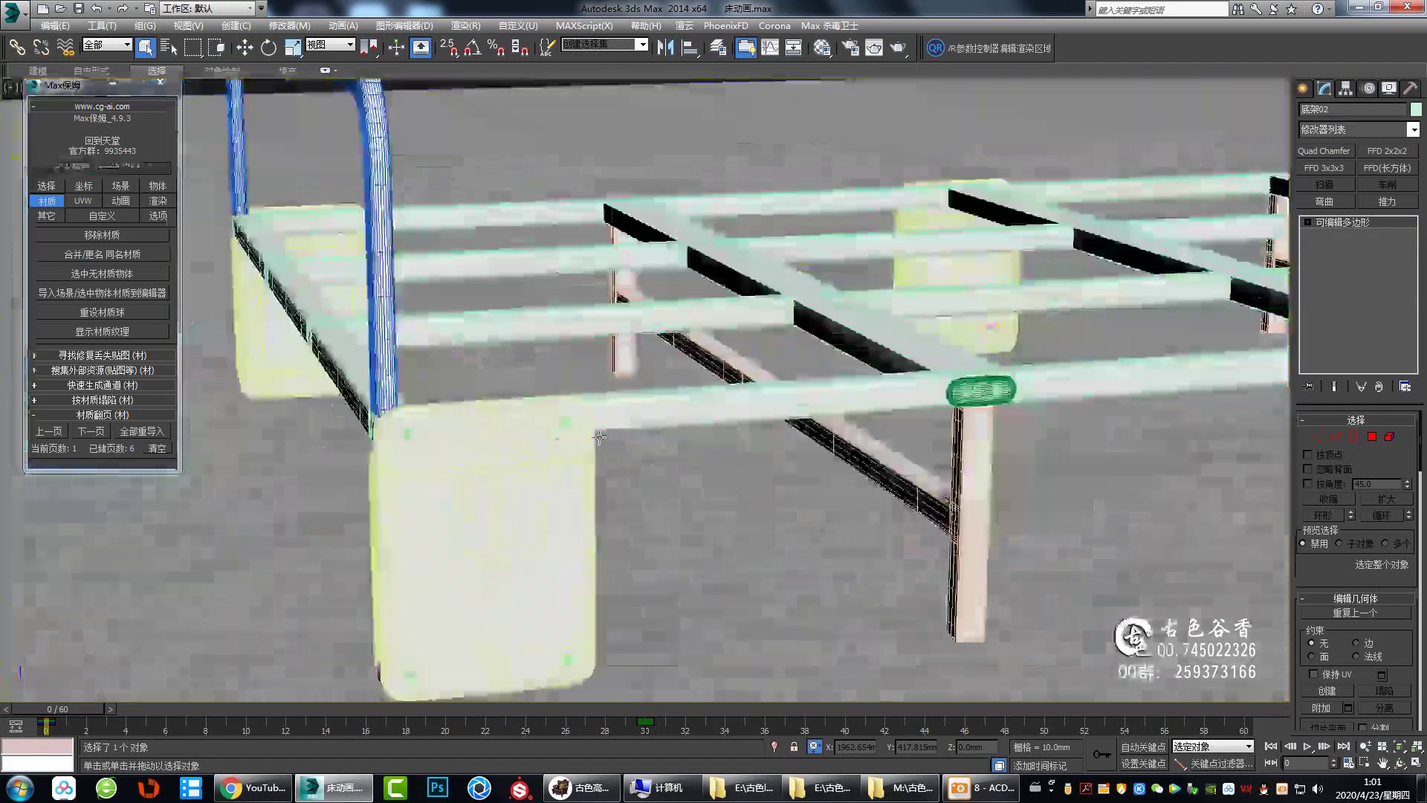
middle_click_drag(599, 437, 351, 463, "alt")
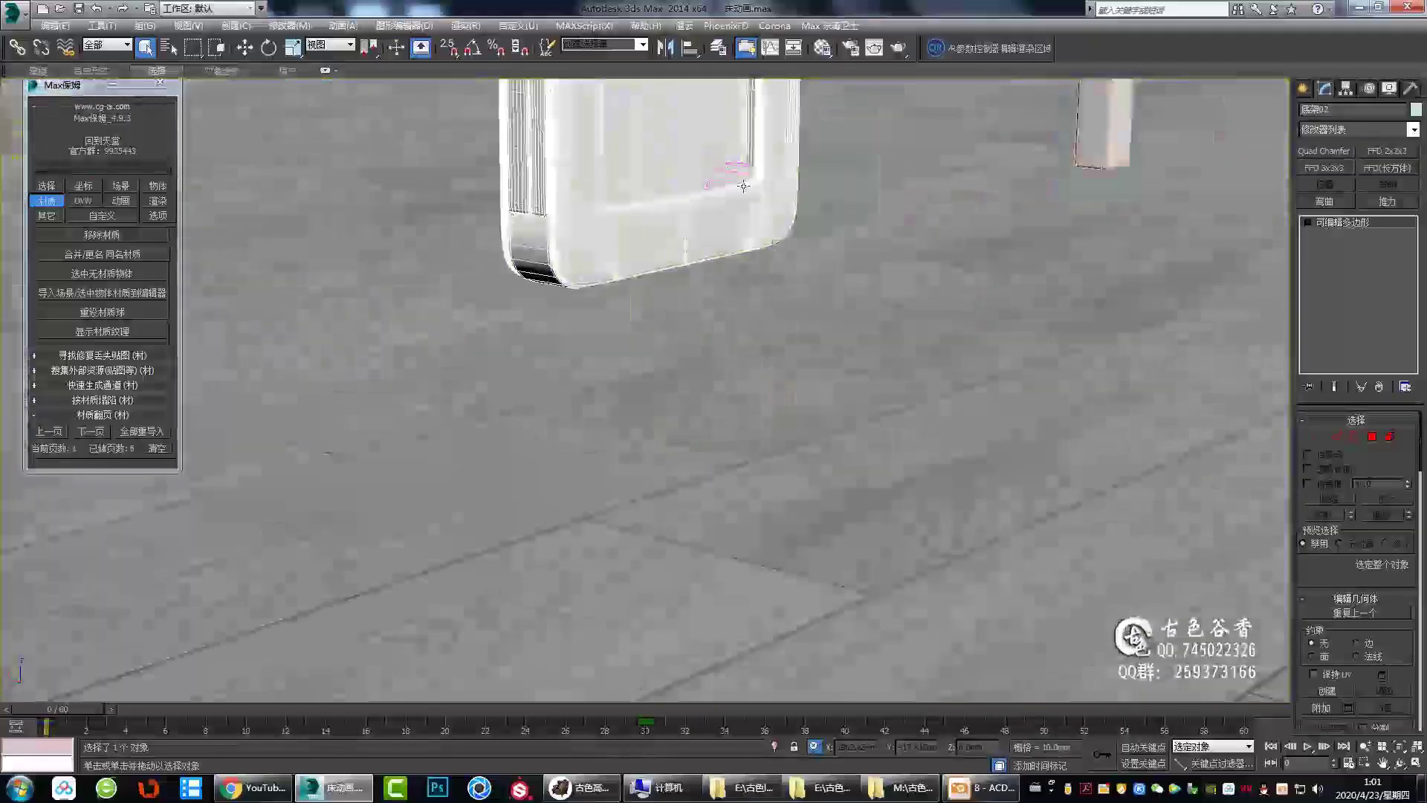
middle_click_drag(744, 186, 563, 297, "alt")
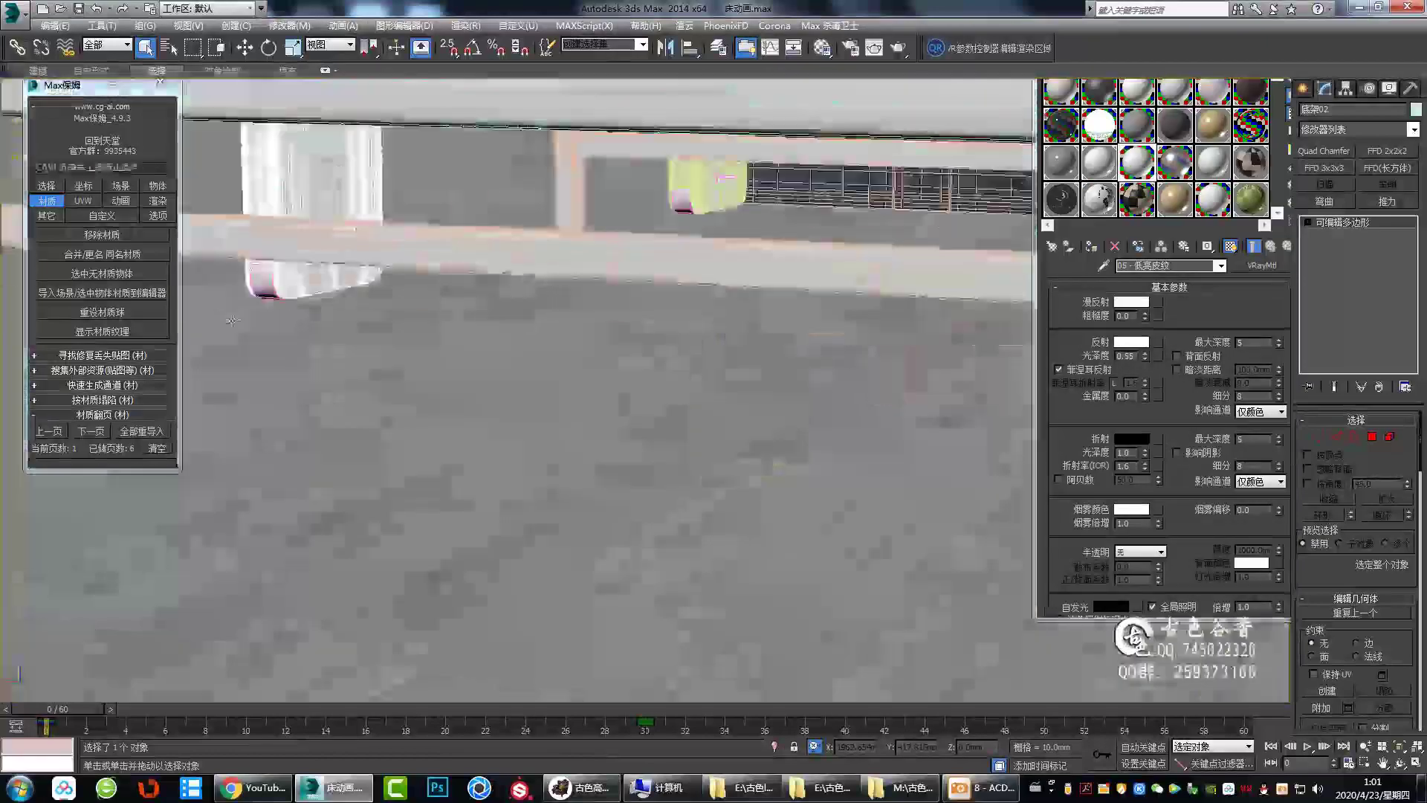
middle_click_drag(233, 321, 704, 304, "alt")
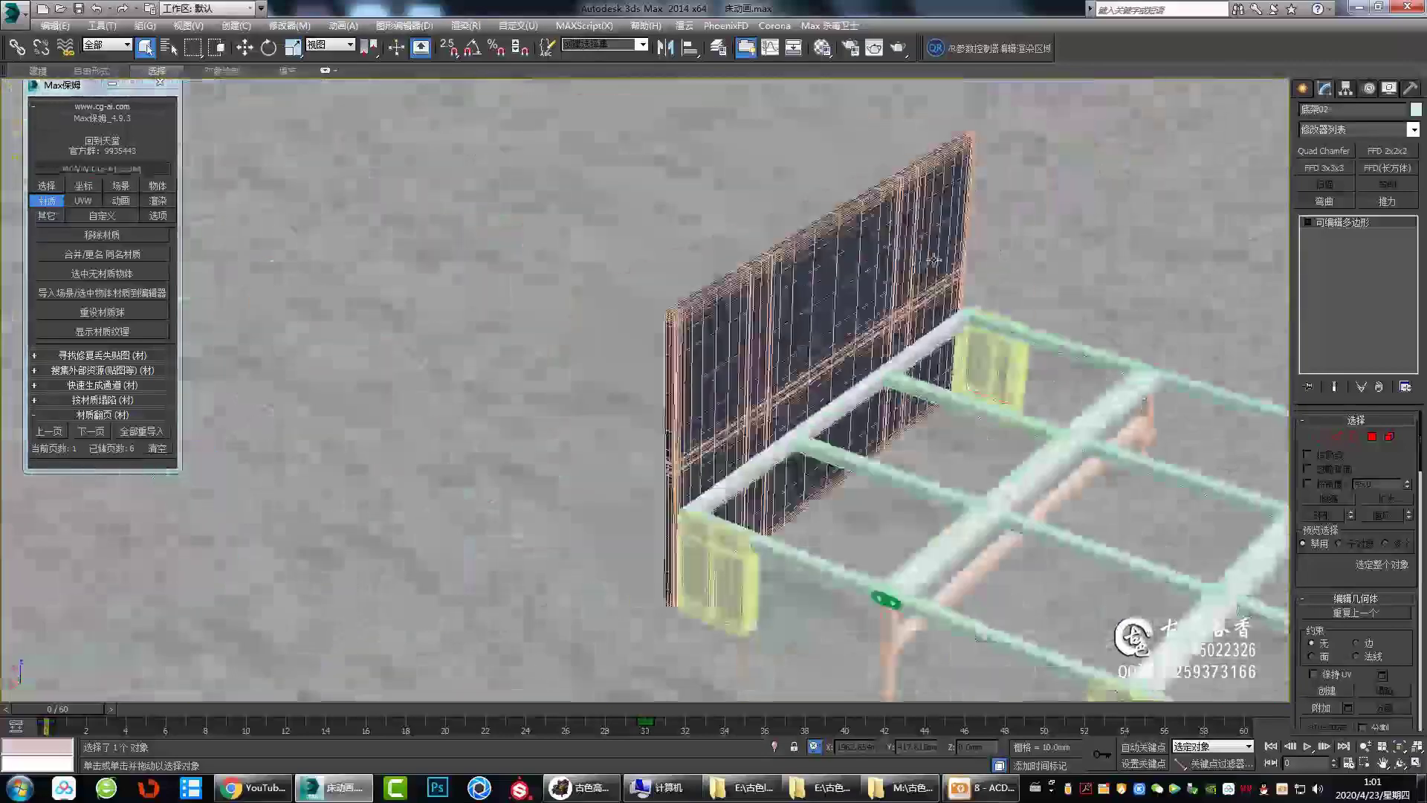
middle_click_drag(934, 260, 779, 505, "alt")
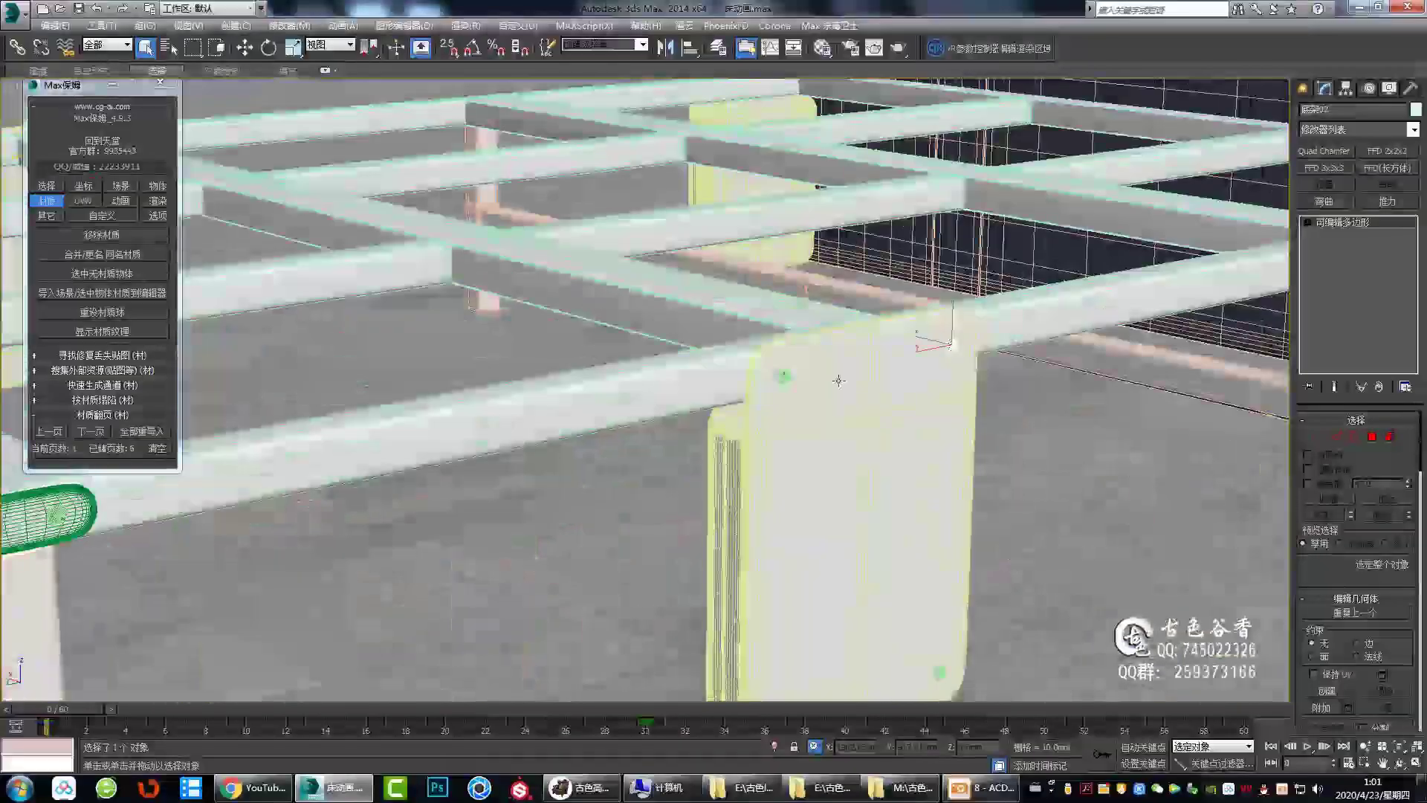
scroll(851, 417, "up", 5)
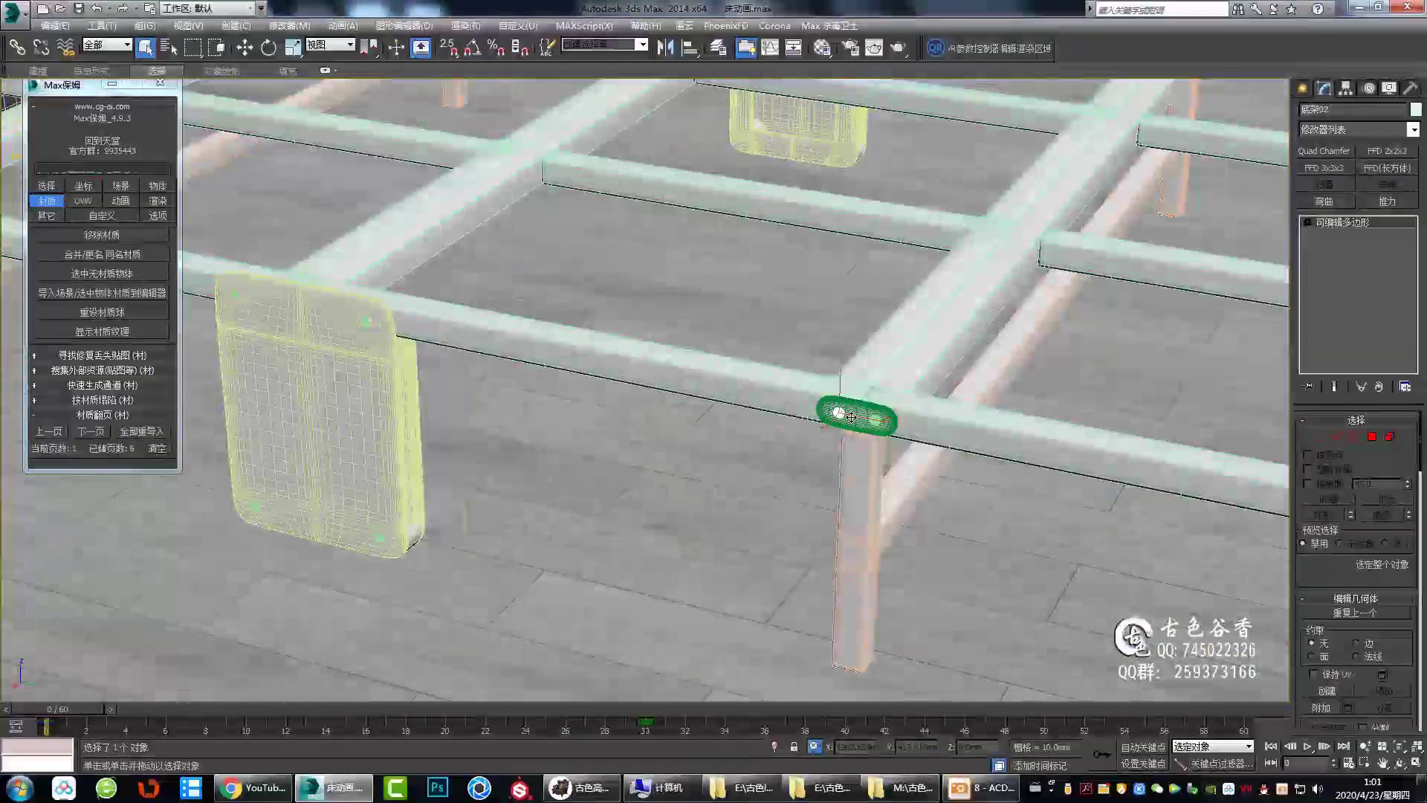
scroll(648, 479, "down", 6)
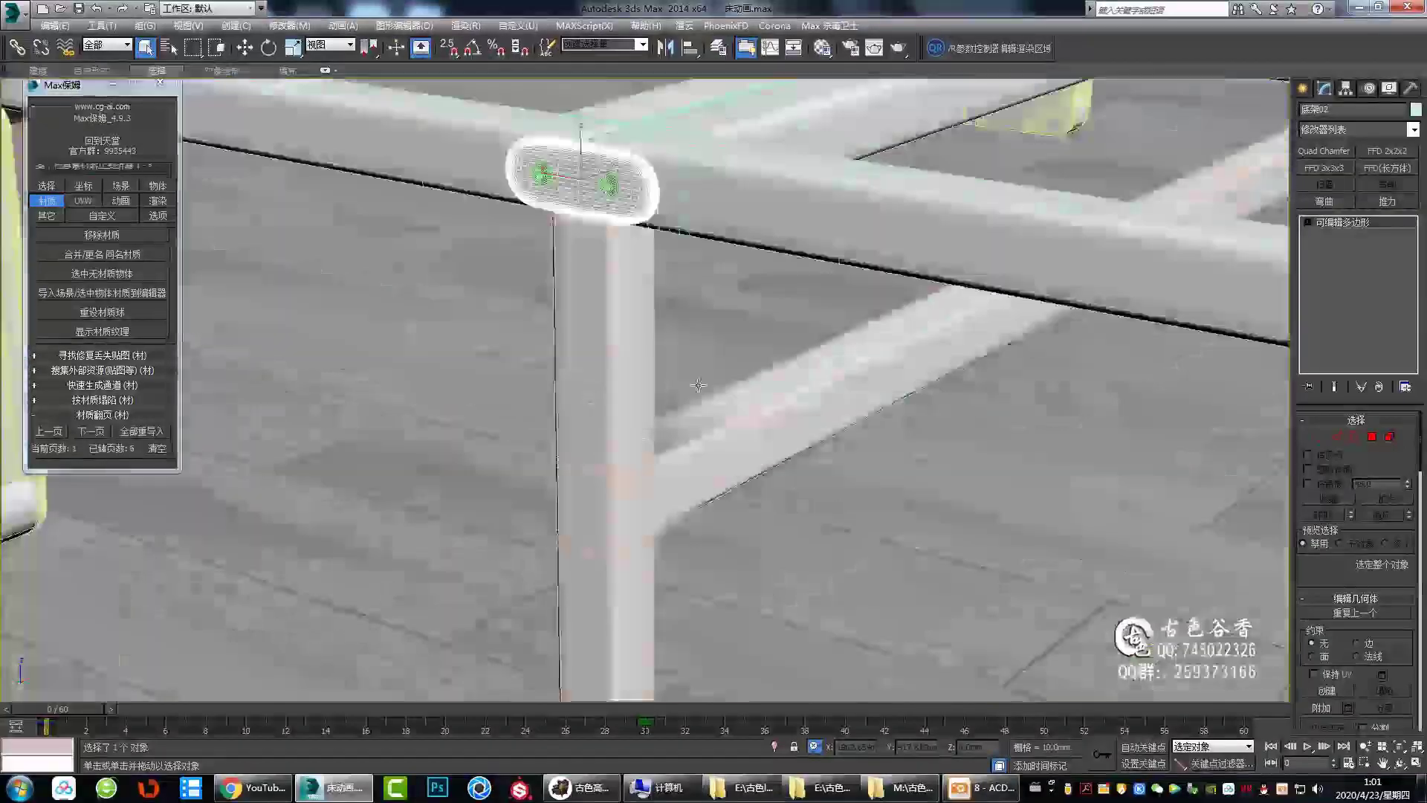
scroll(593, 454, "down", 2)
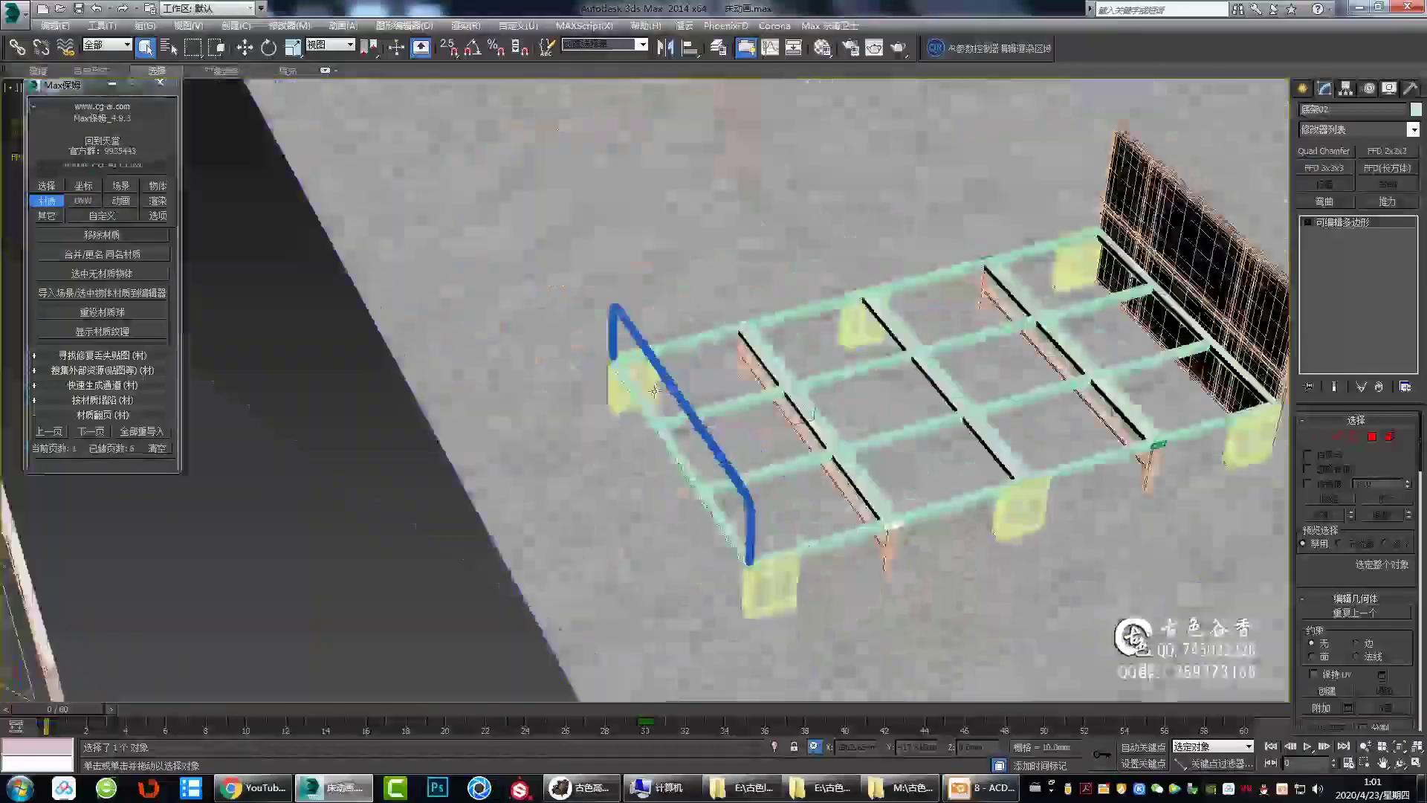
key("alt+w")
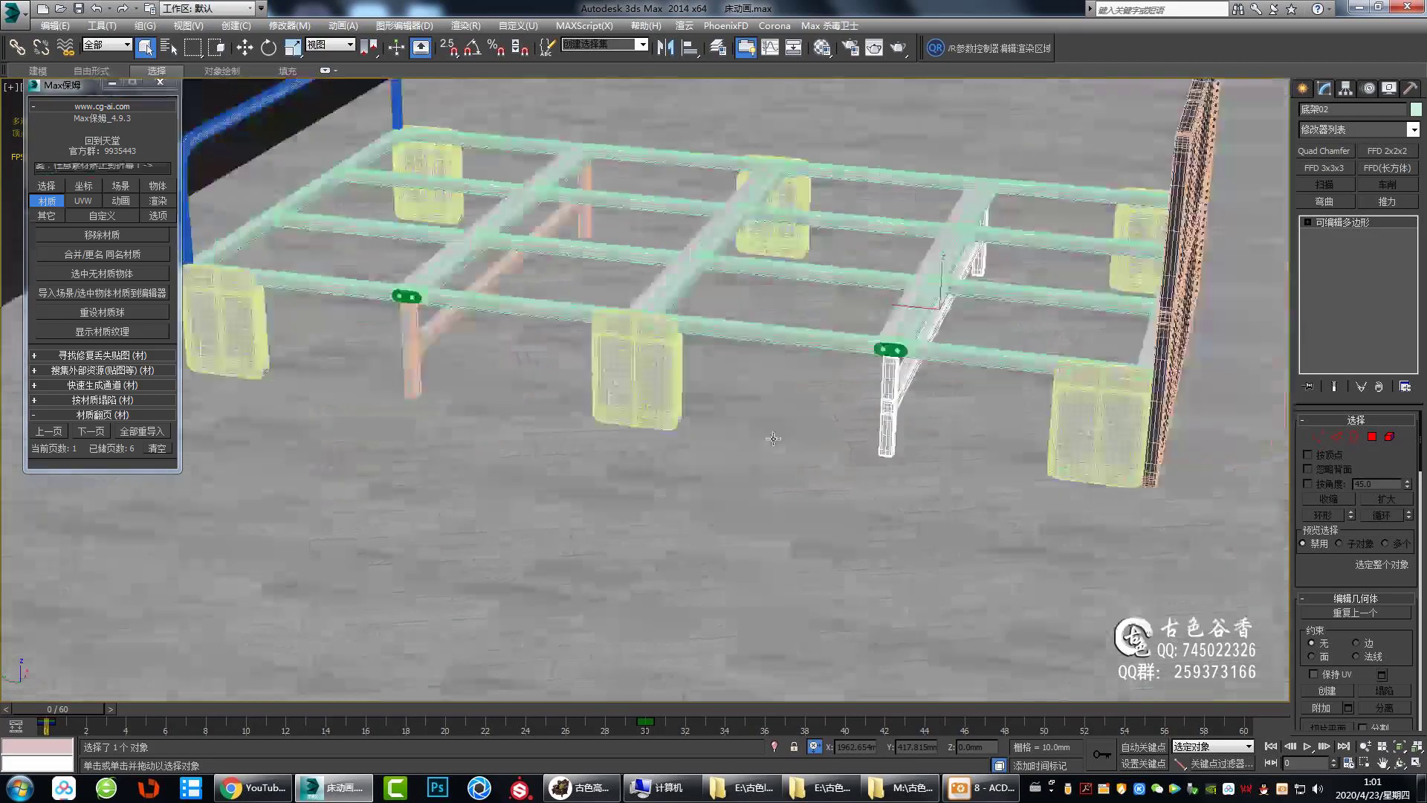
middle_click_drag(773, 438, 833, 446, "alt")
key("alt+q")
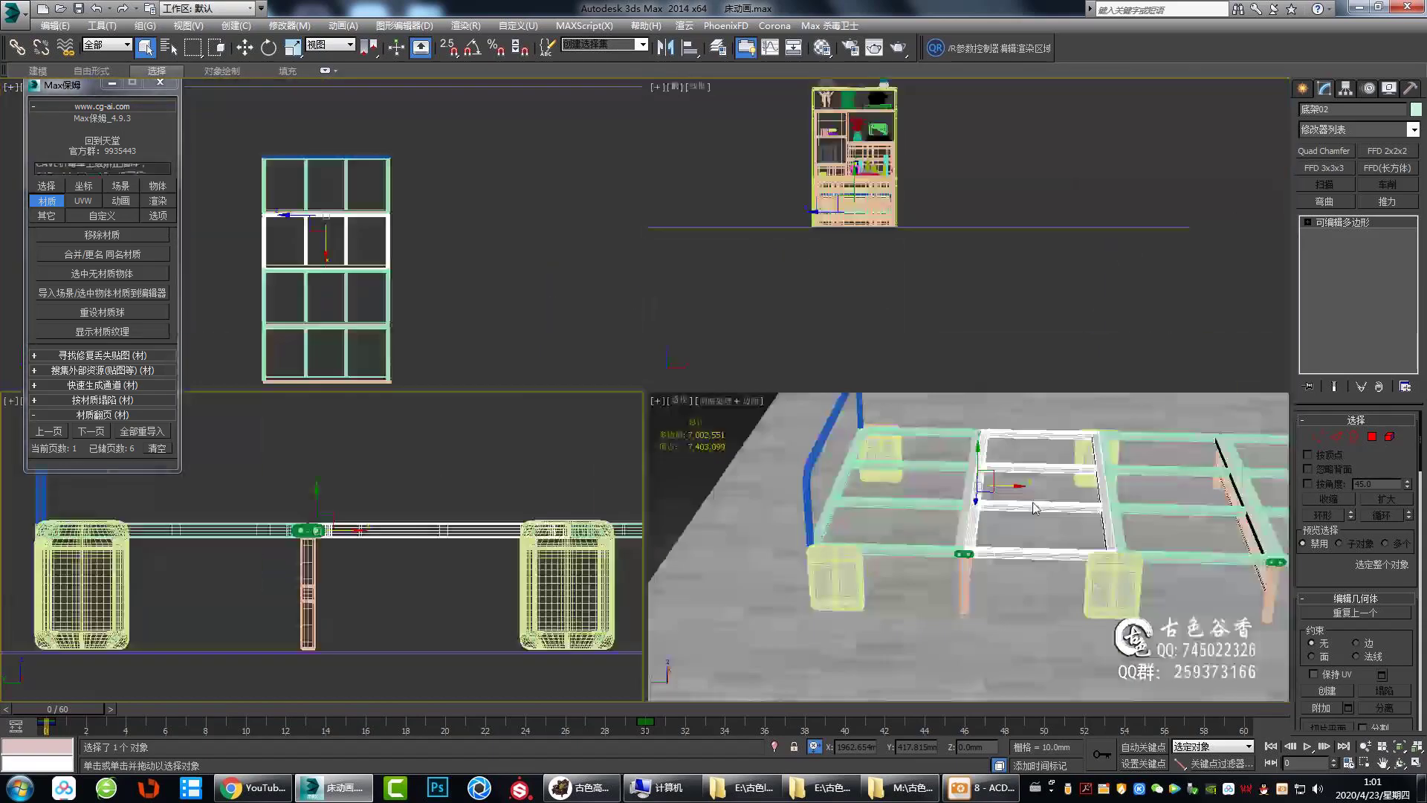
middle_click_drag(1164, 363, 970, 377)
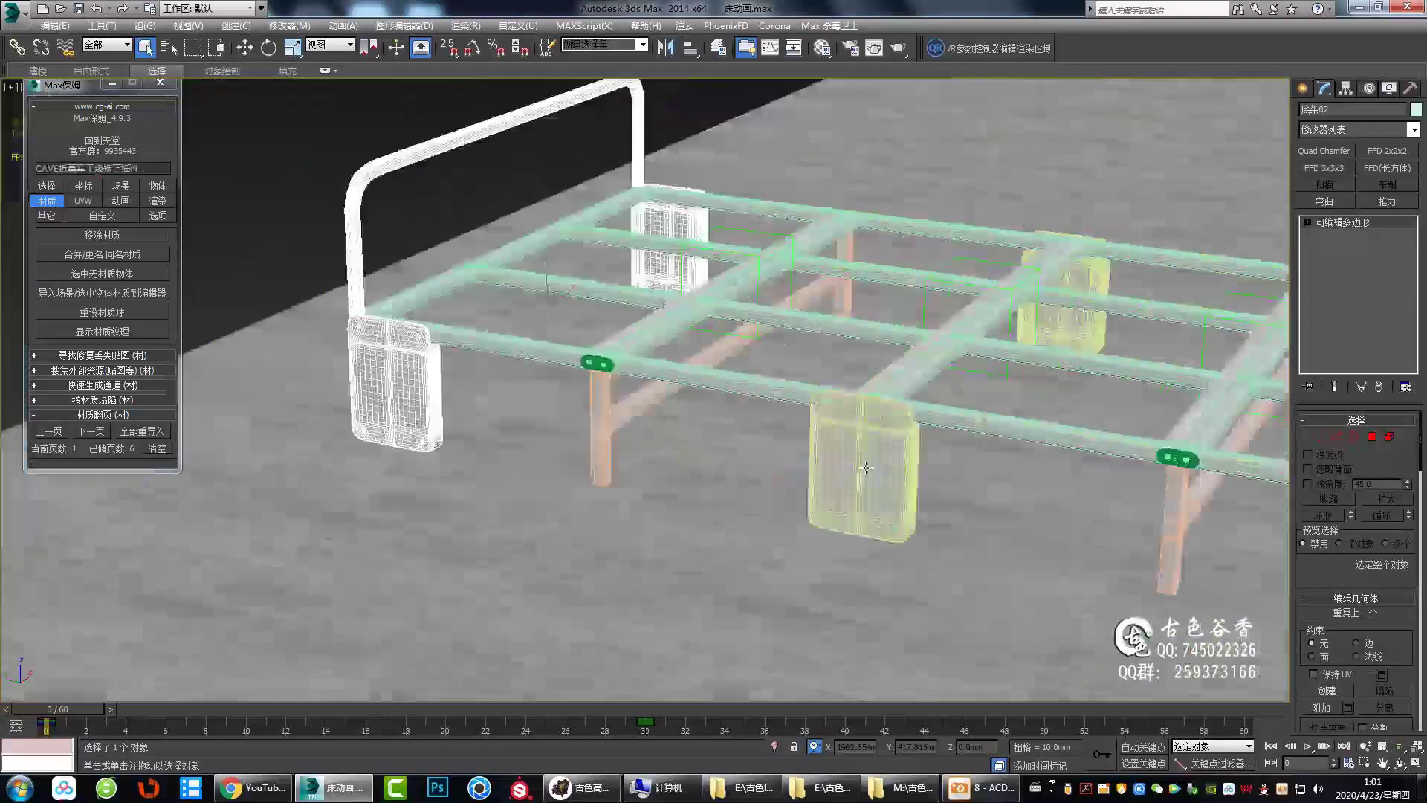
Frame the bed rail and nightstands in the Left wireframe view.
key("alt+w")
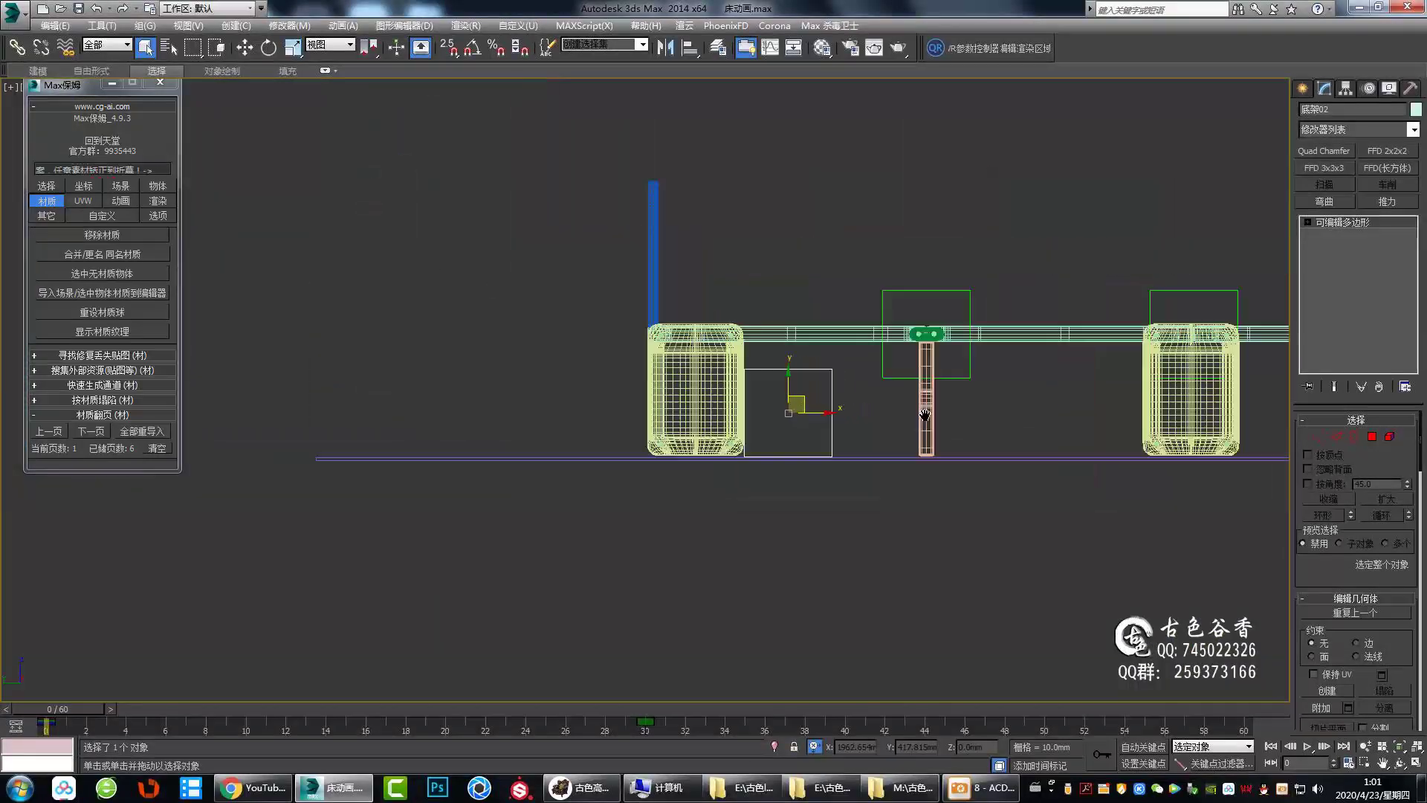
key("f")
scroll(680, 382, "up", 4)
scroll(726, 452, "down", 1)
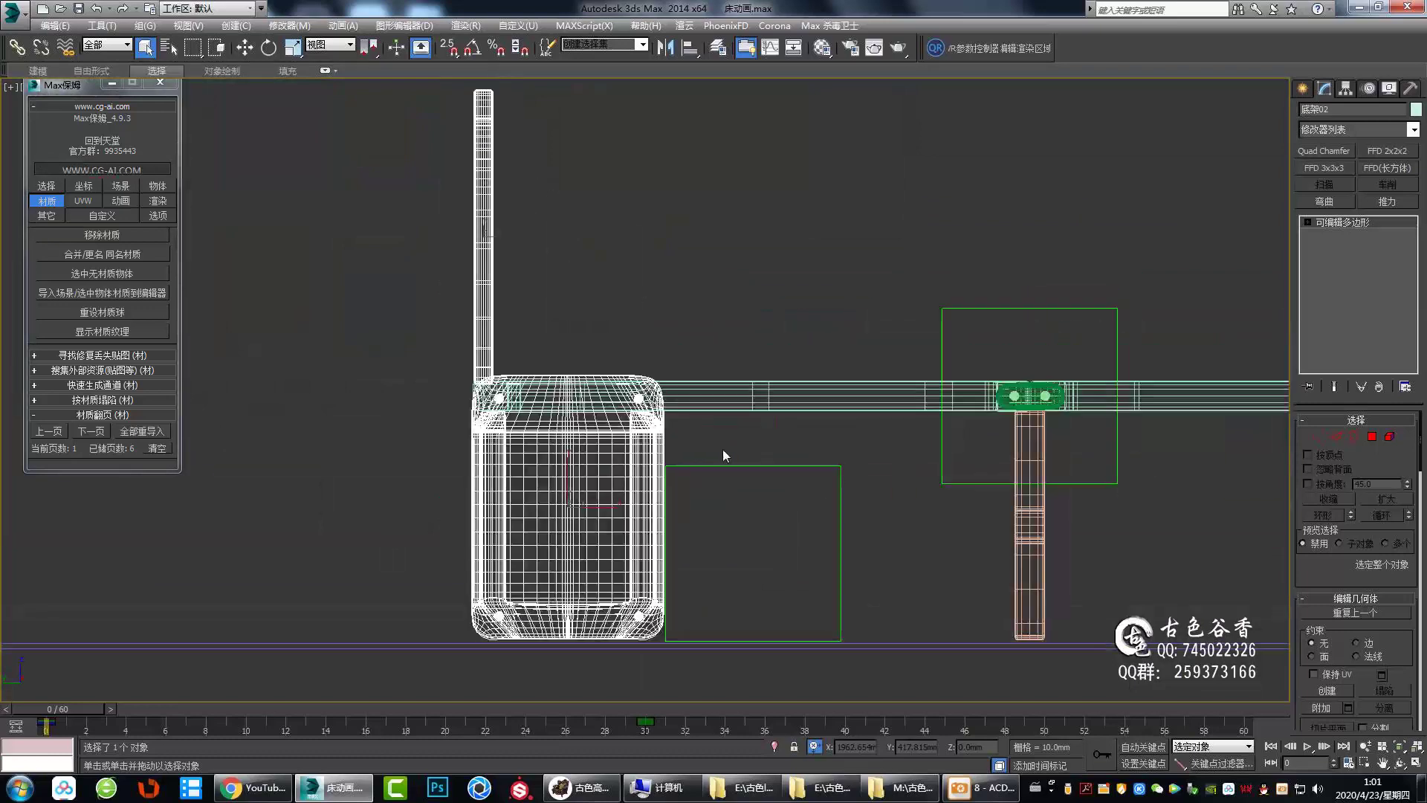
scroll(706, 385, "down", 3)
scroll(663, 412, "down", 2)
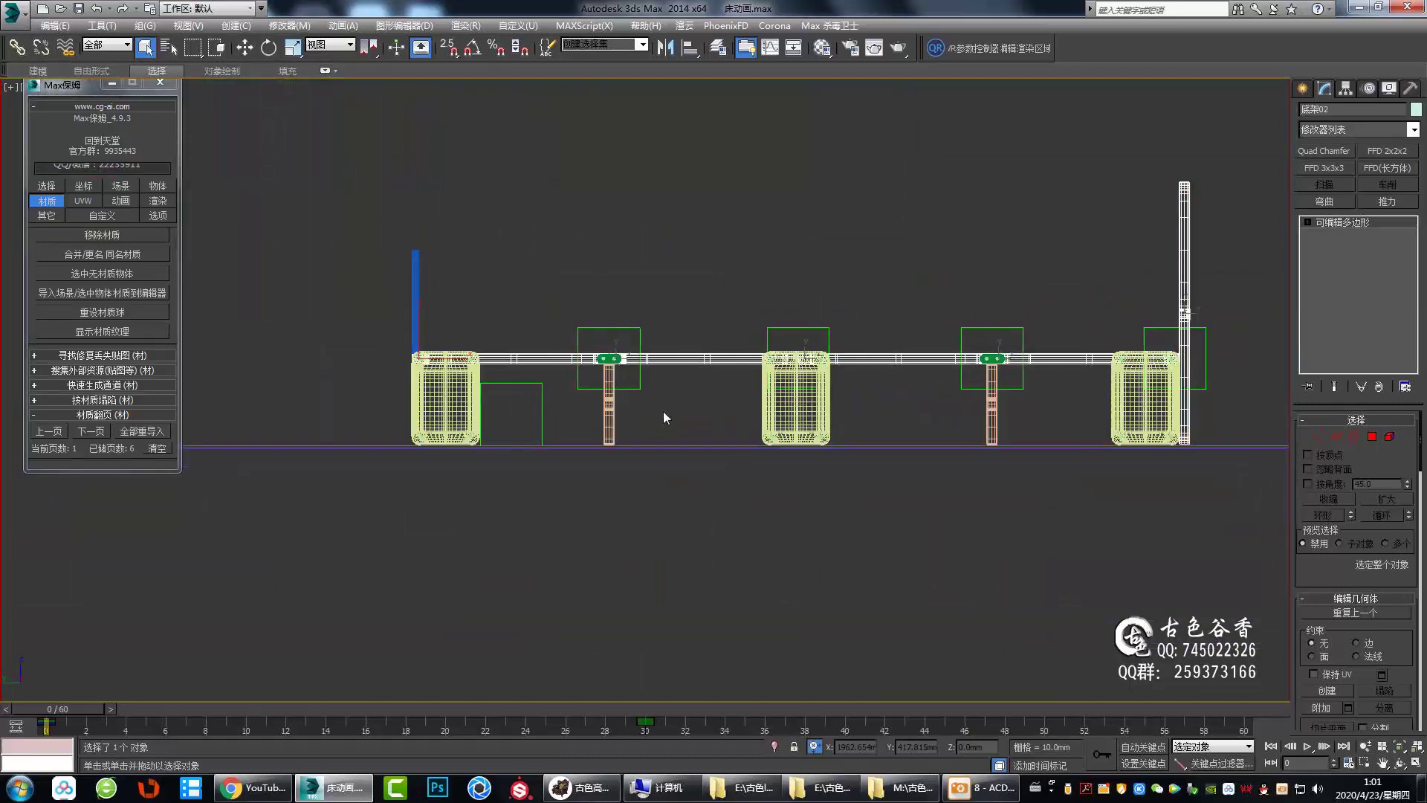
scroll(879, 517, "up", 4)
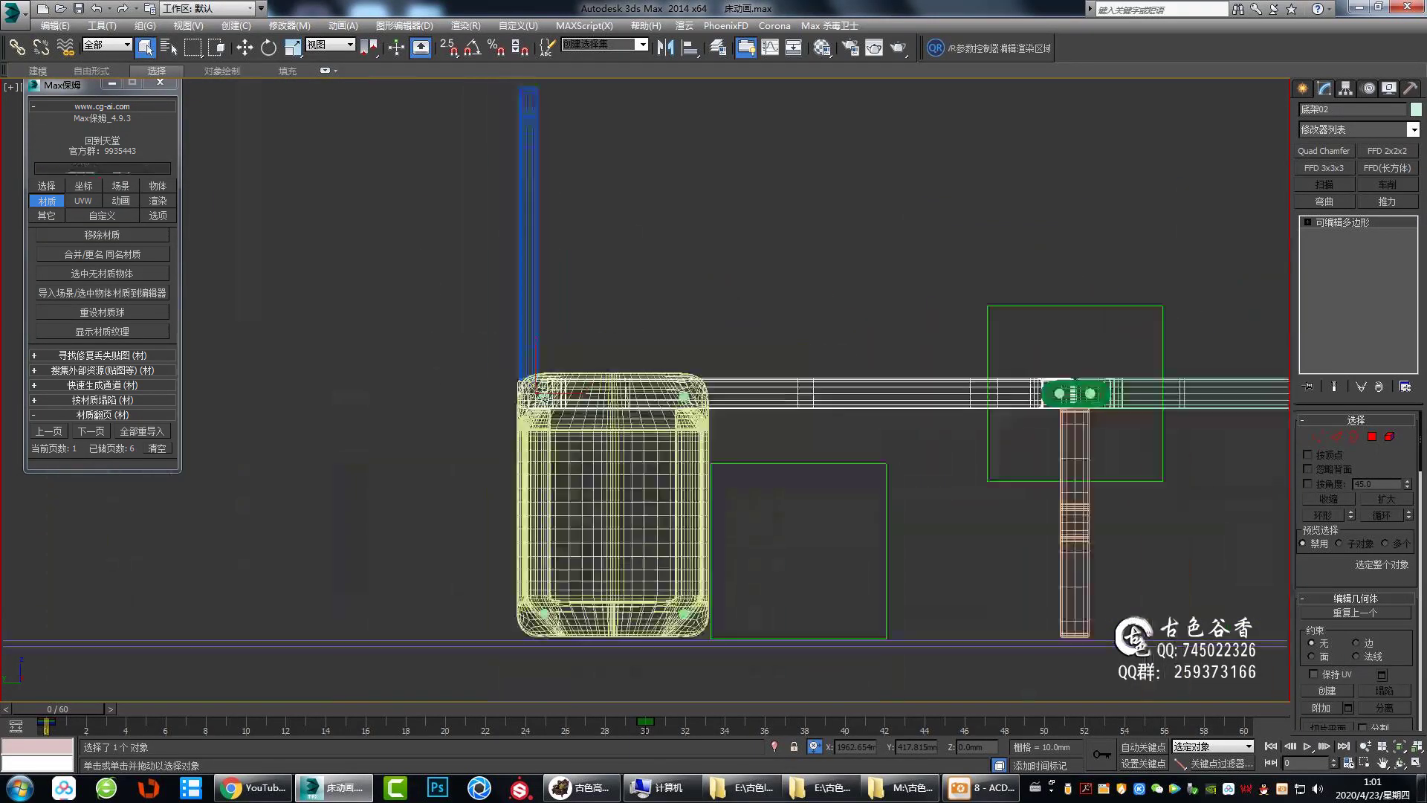
middle_click_drag(967, 350, 765, 349)
scroll(971, 349, "up", 4)
scroll(972, 349, "down", 3)
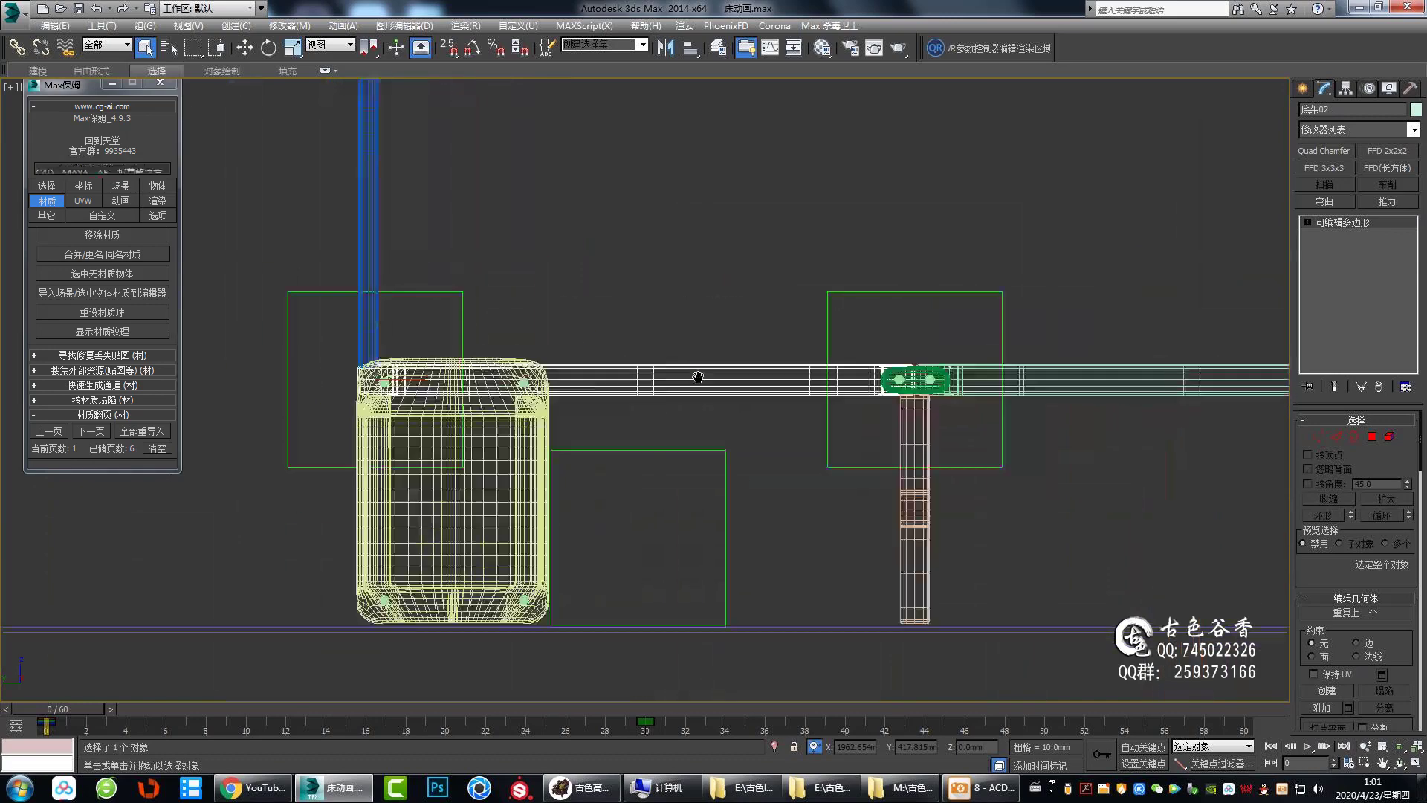
key("l")
scroll(726, 376, "up", 1)
scroll(885, 250, "down", 3)
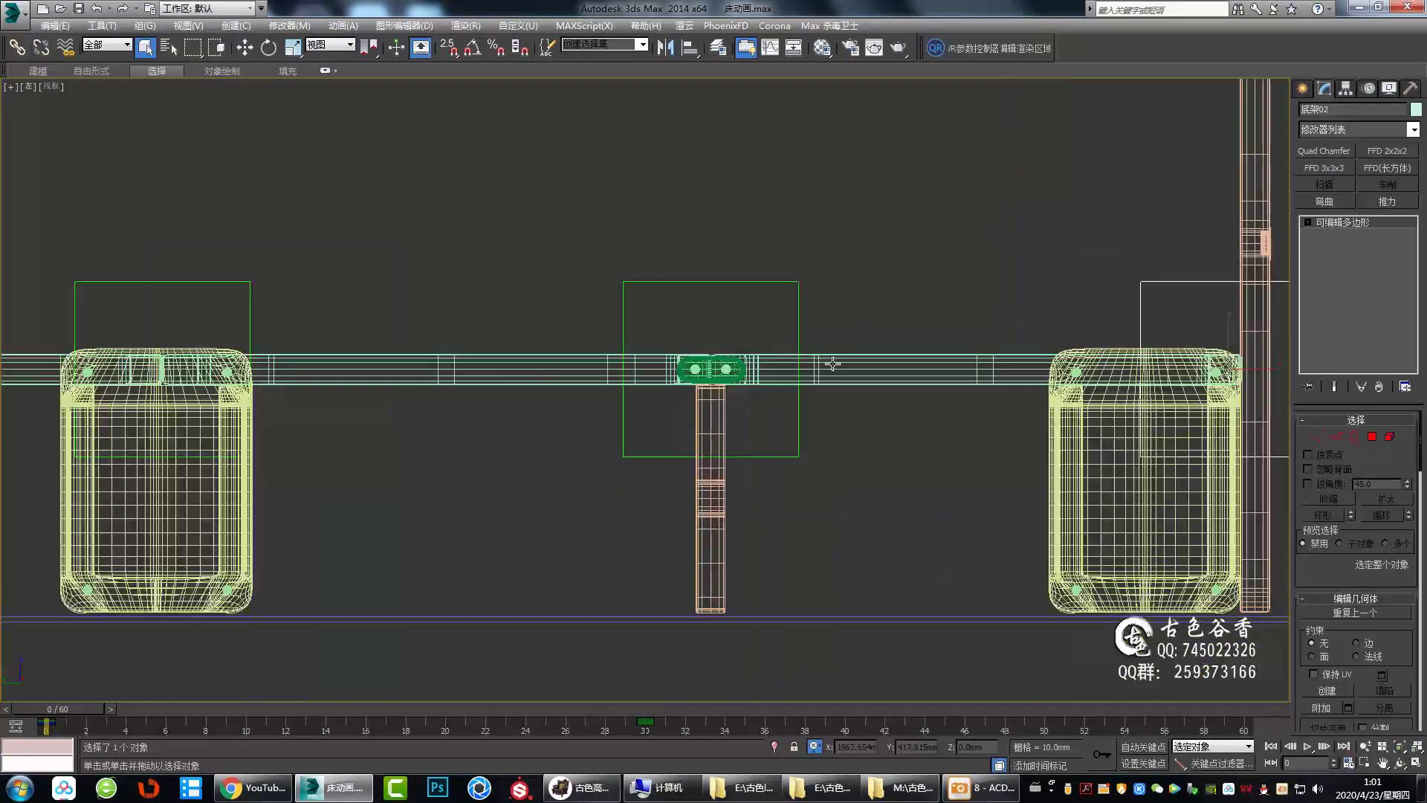
mouse_move(828, 360)
middle_mouse_down()
mouse_move(615, 388)
mouse_move(752, 359)
mouse_move(708, 308)
mouse_move(901, 259)
middle_mouse_up()
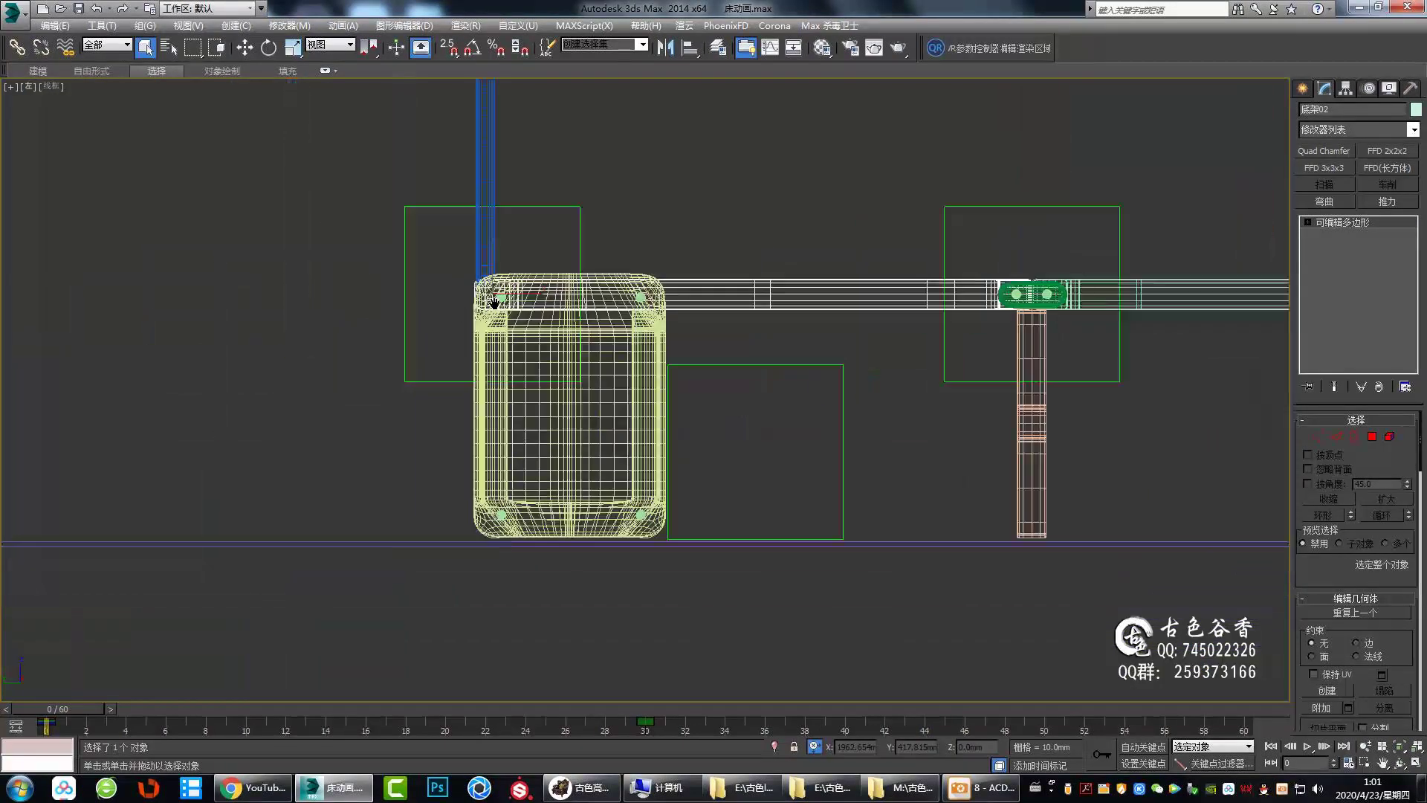
mouse_move(740, 374)
middle_mouse_down()
mouse_move(660, 395)
mouse_move(739, 470)
mouse_move(728, 393)
middle_mouse_up()
key("p")
key("l")
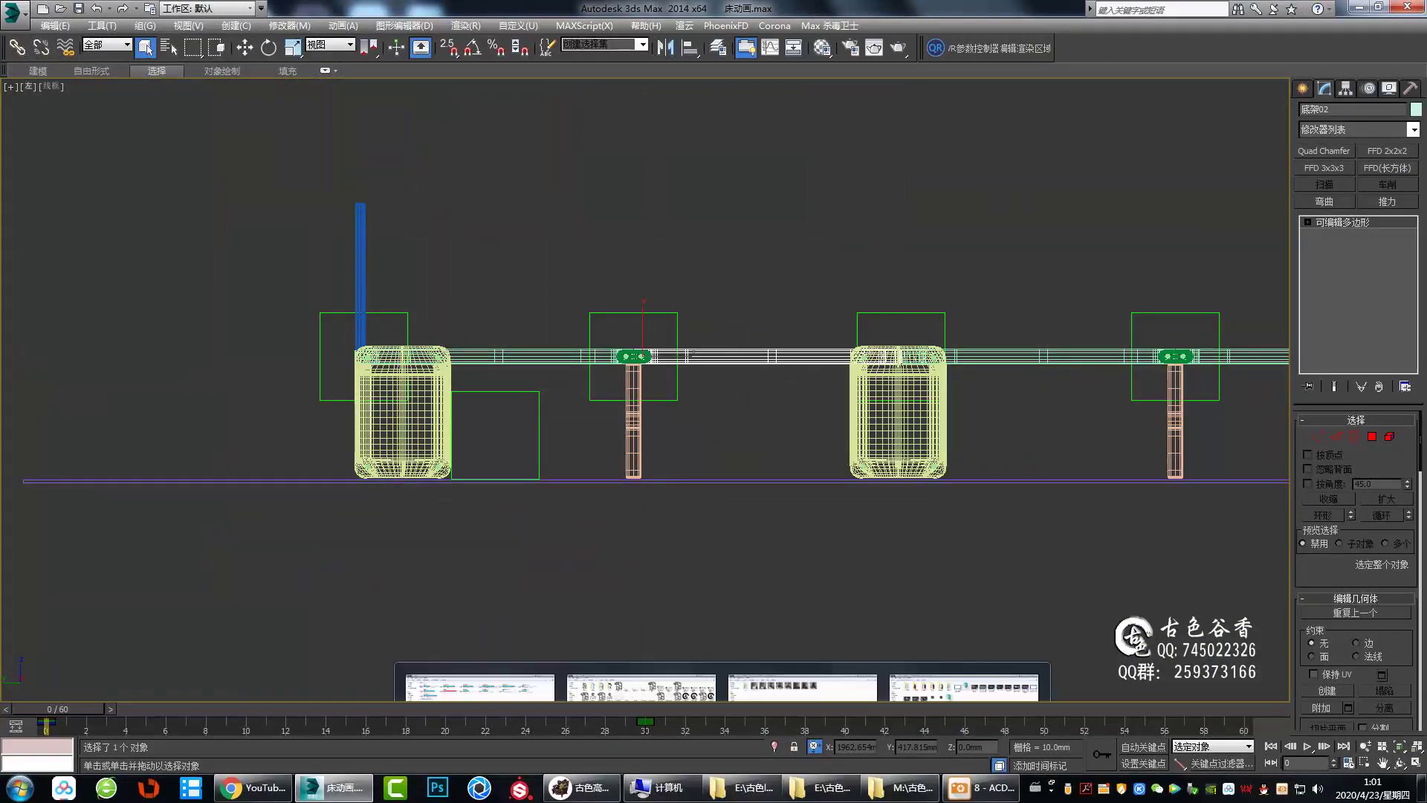
scroll(245, 324, "up", 2)
Tilt the rail about its left hinge as a test, then undo it back to level.
key("e")
left_click_drag(416, 336, 438, 347)
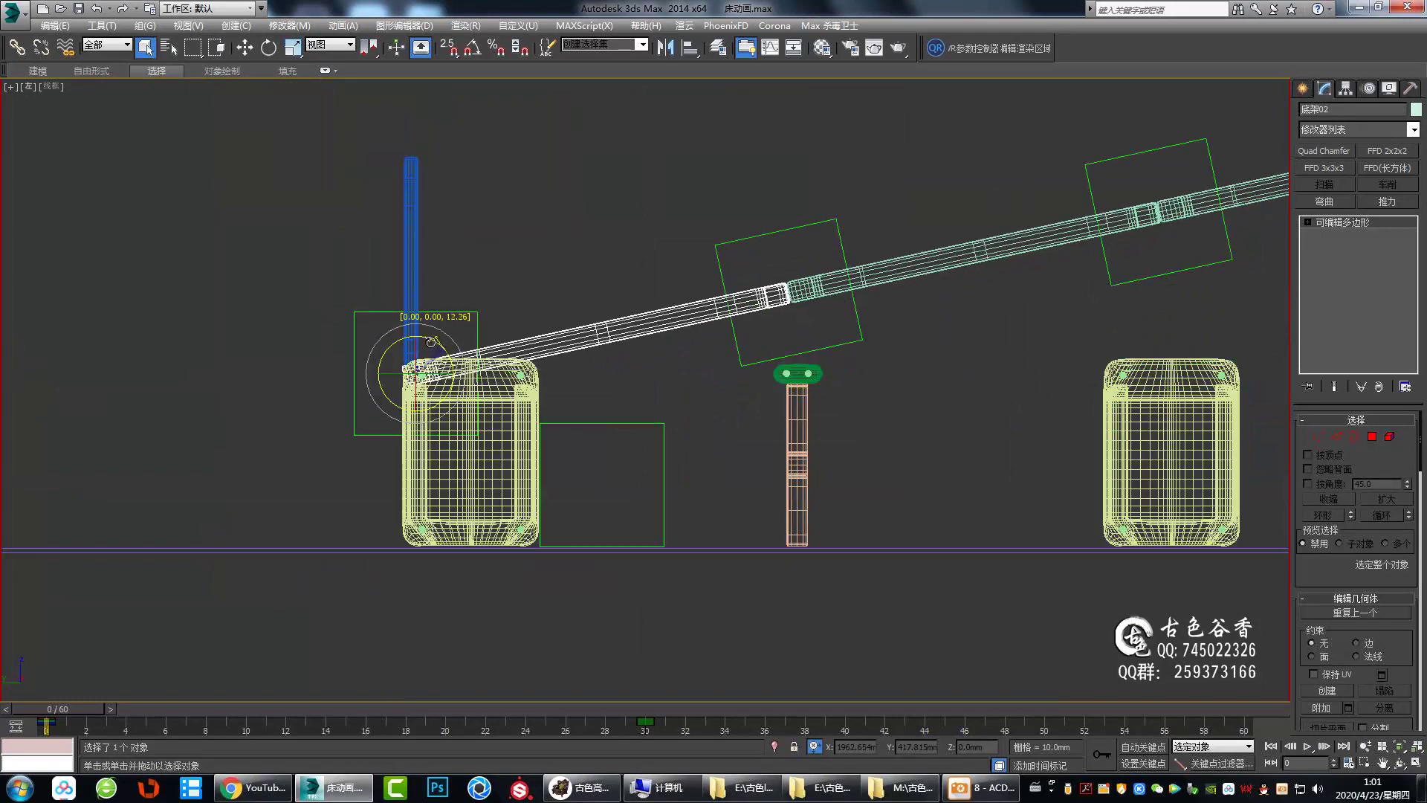
scroll(431, 341, "down", 2)
scroll(552, 313, "down", 1)
key("ctrl+z")
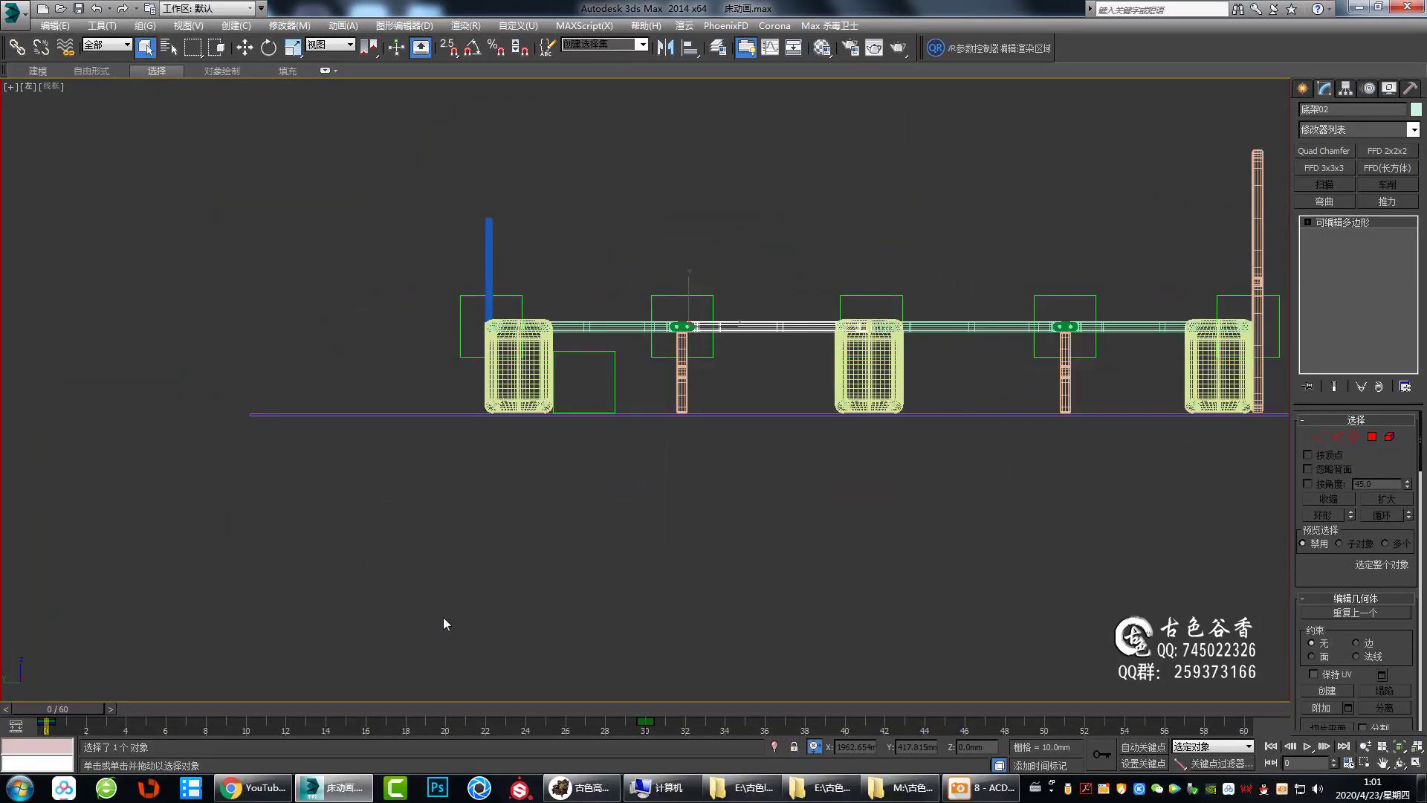
scroll(562, 313, "up", 2)
key("ctrl+z")
scroll(584, 198, "up", 1)
Select the middle joint helper on the bed arm.
middle_click_drag(584, 198, 361, 236)
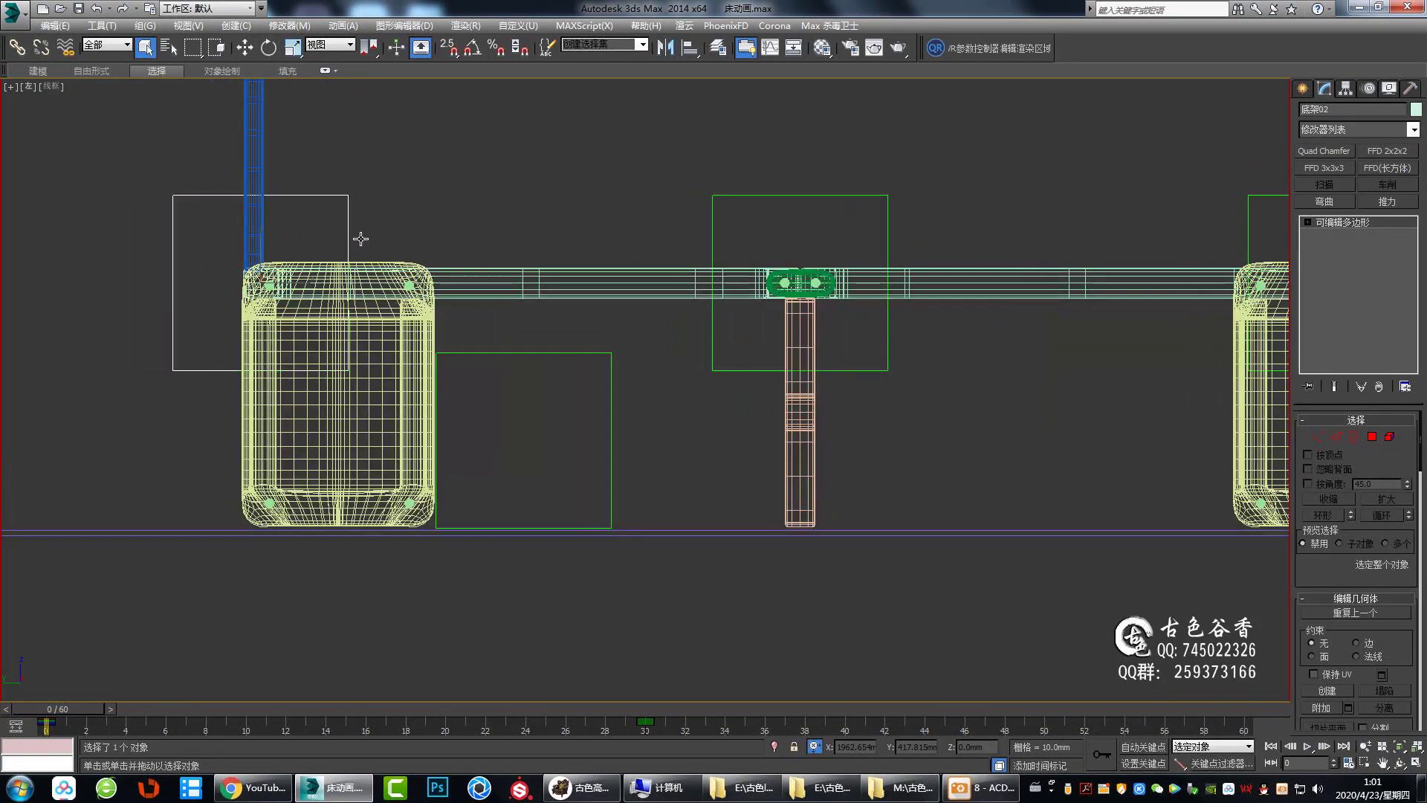
scroll(501, 199, "up", 1)
scroll(501, 199, "down", 1)
middle_click_drag(501, 199, 773, 157)
scroll(772, 156, "up", 1)
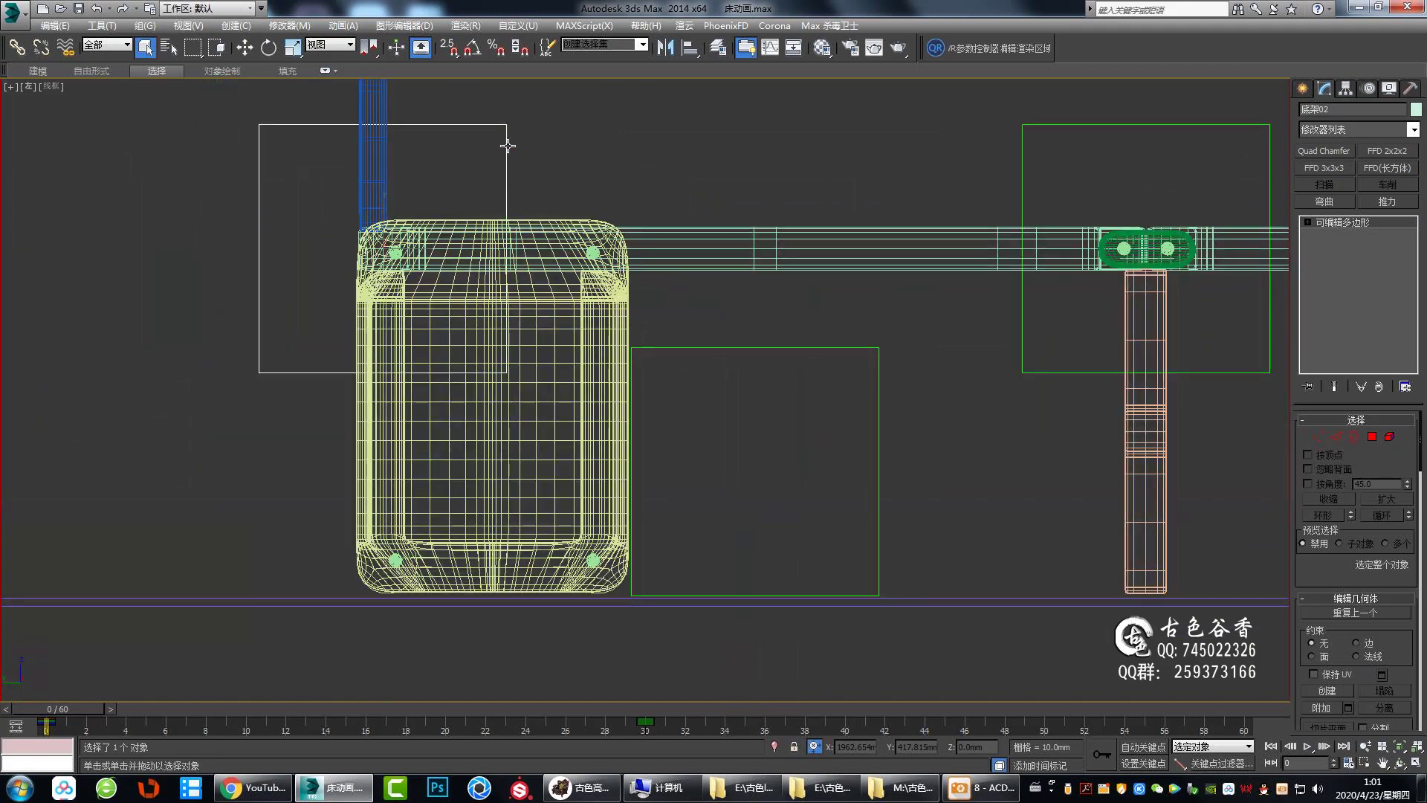
scroll(715, 241, "down", 2)
middle_click_drag(715, 242, 467, 292)
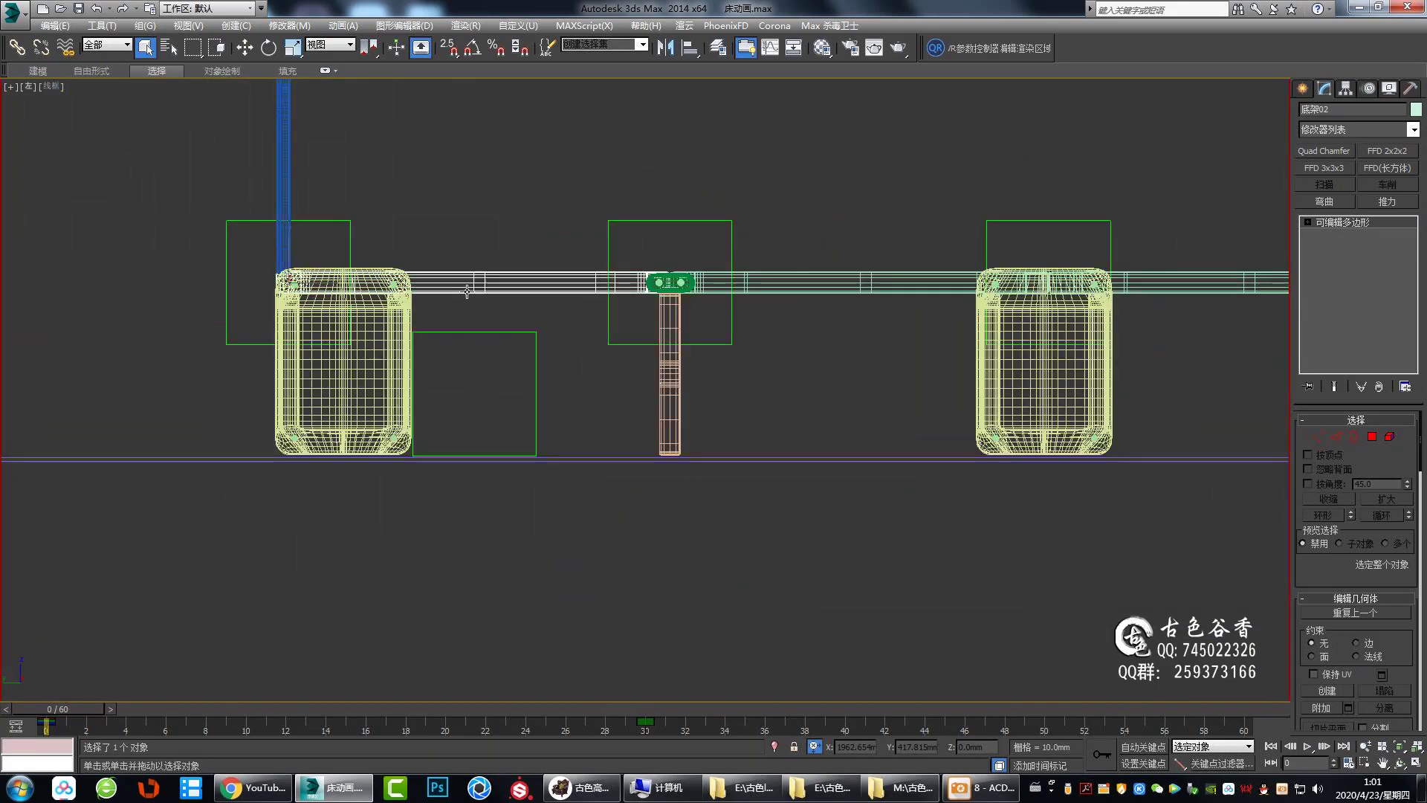
scroll(300, 221, "down", 3)
mouse_move(301, 221)
middle_mouse_down()
mouse_move(825, 309)
mouse_move(835, 246)
middle_mouse_up()
scroll(815, 287, "up", 1)
left_click(836, 246)
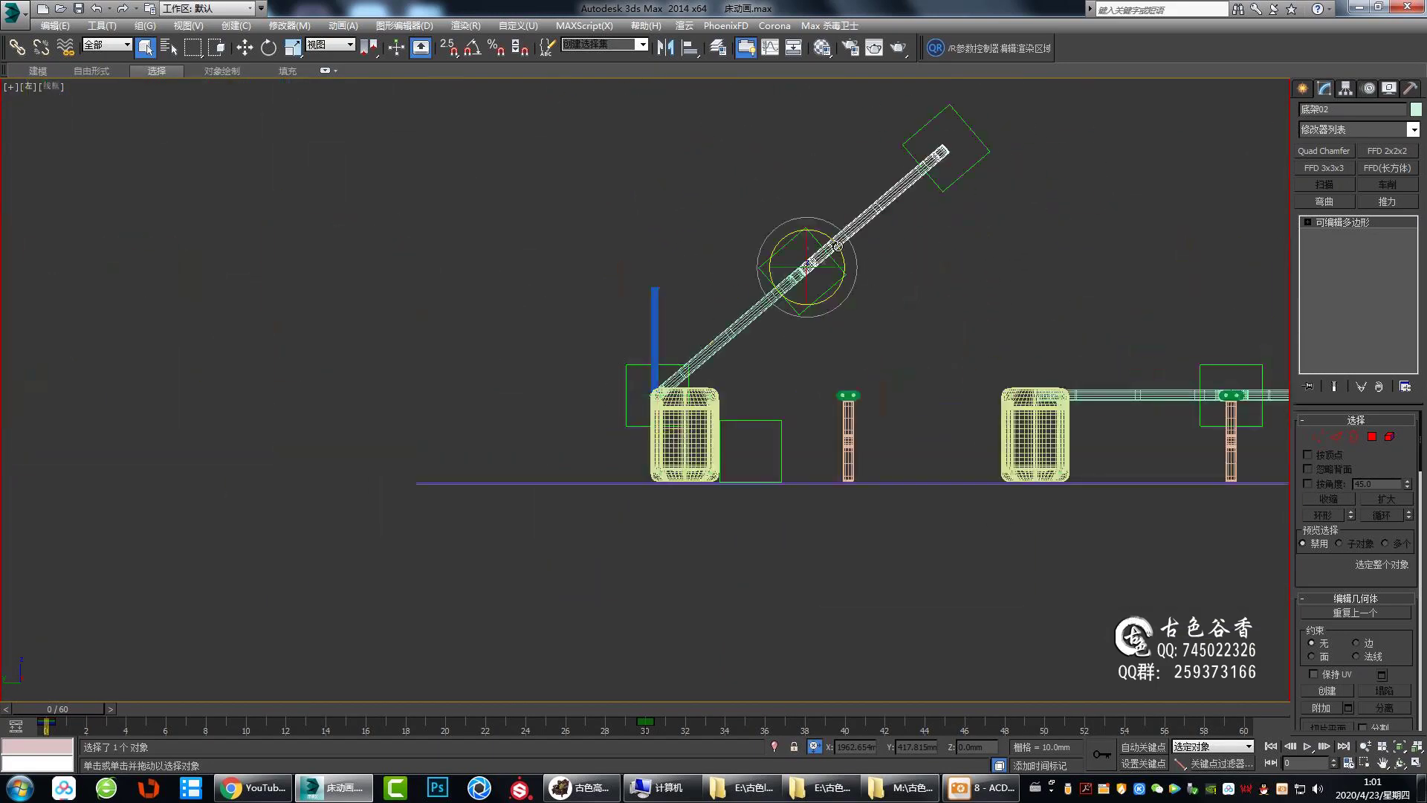
Isolate the selected bar with Alt+Q, then end isolation so all objects reappear.
scroll(837, 309, "up", 2)
scroll(837, 309, "up", 3)
mouse_move(837, 309)
middle_mouse_down()
mouse_move(472, 281)
mouse_move(803, 211)
middle_mouse_up()
scroll(471, 281, "up", 1)
scroll(472, 280, "down", 2)
scroll(803, 210, "down", 3)
scroll(804, 211, "up", 2)
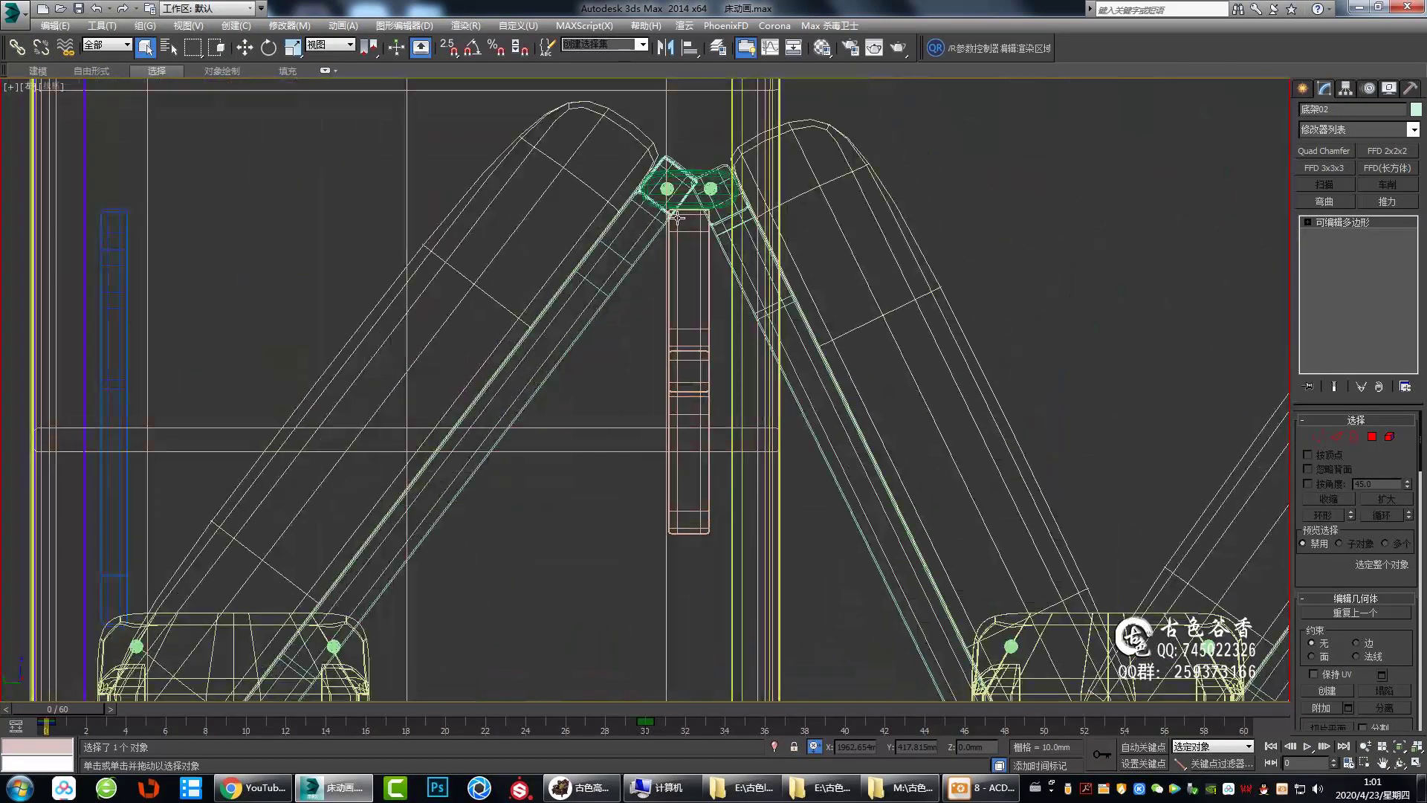
scroll(829, 367, "up", 2)
scroll(830, 367, "down", 2)
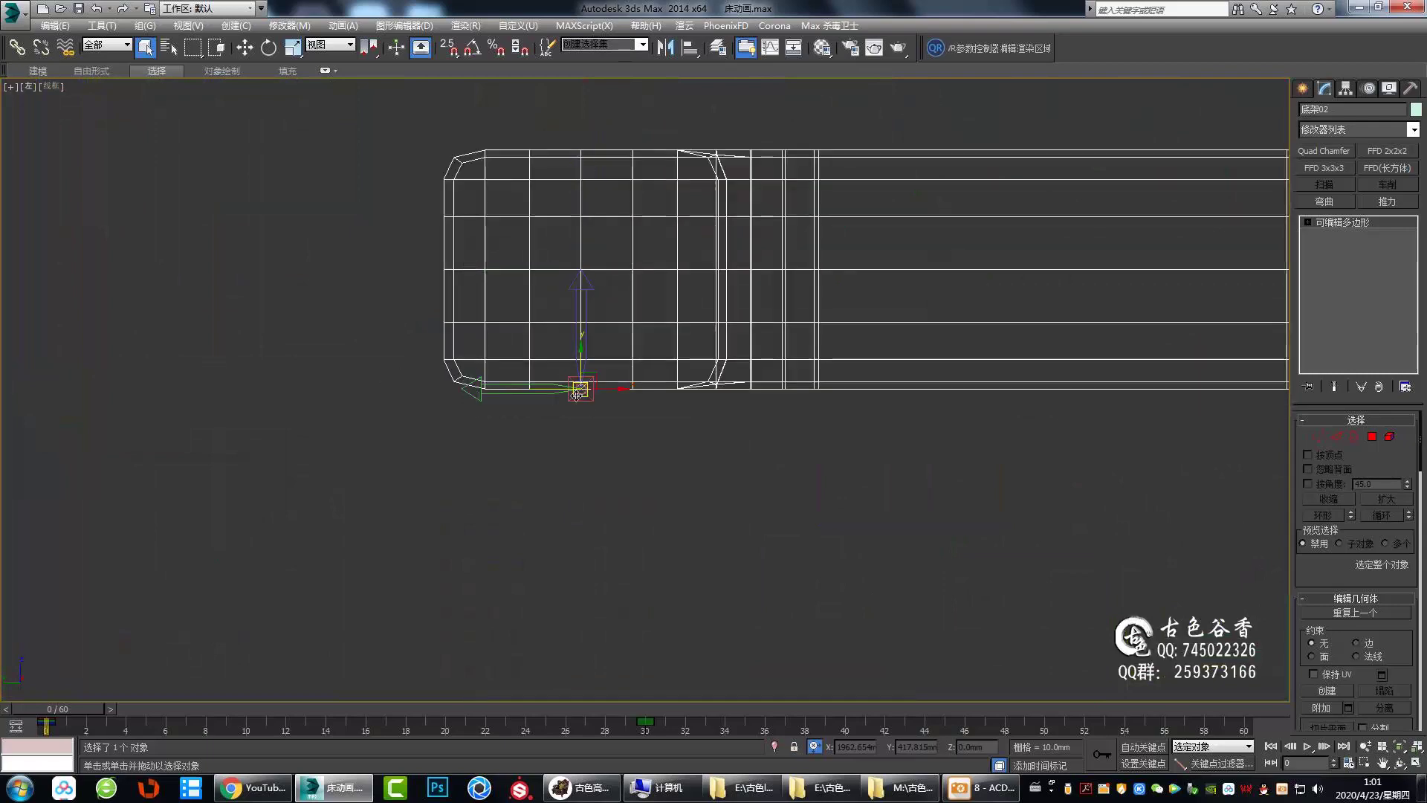
scroll(330, 273, "up", 2)
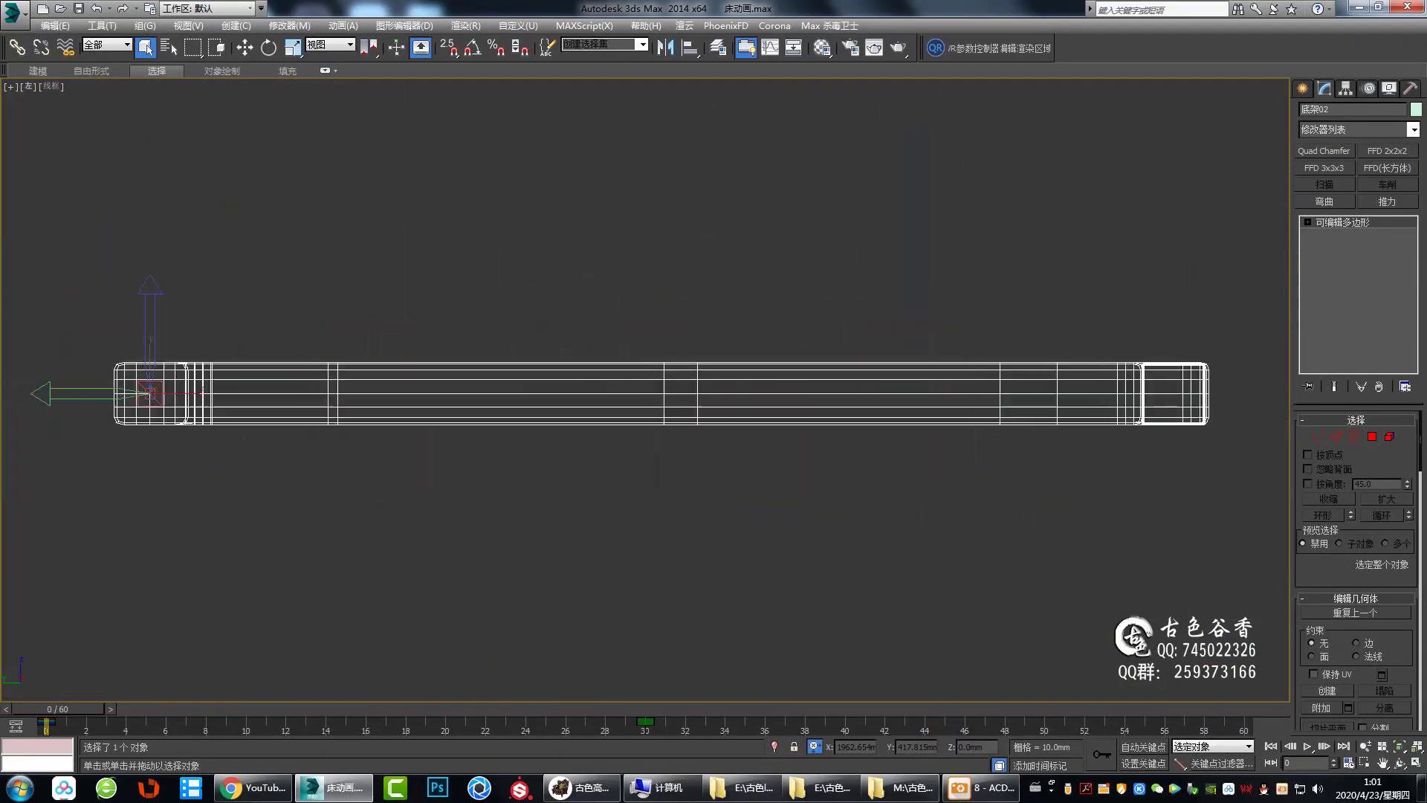
scroll(908, 326, "down", 3)
scroll(526, 309, "up", 2)
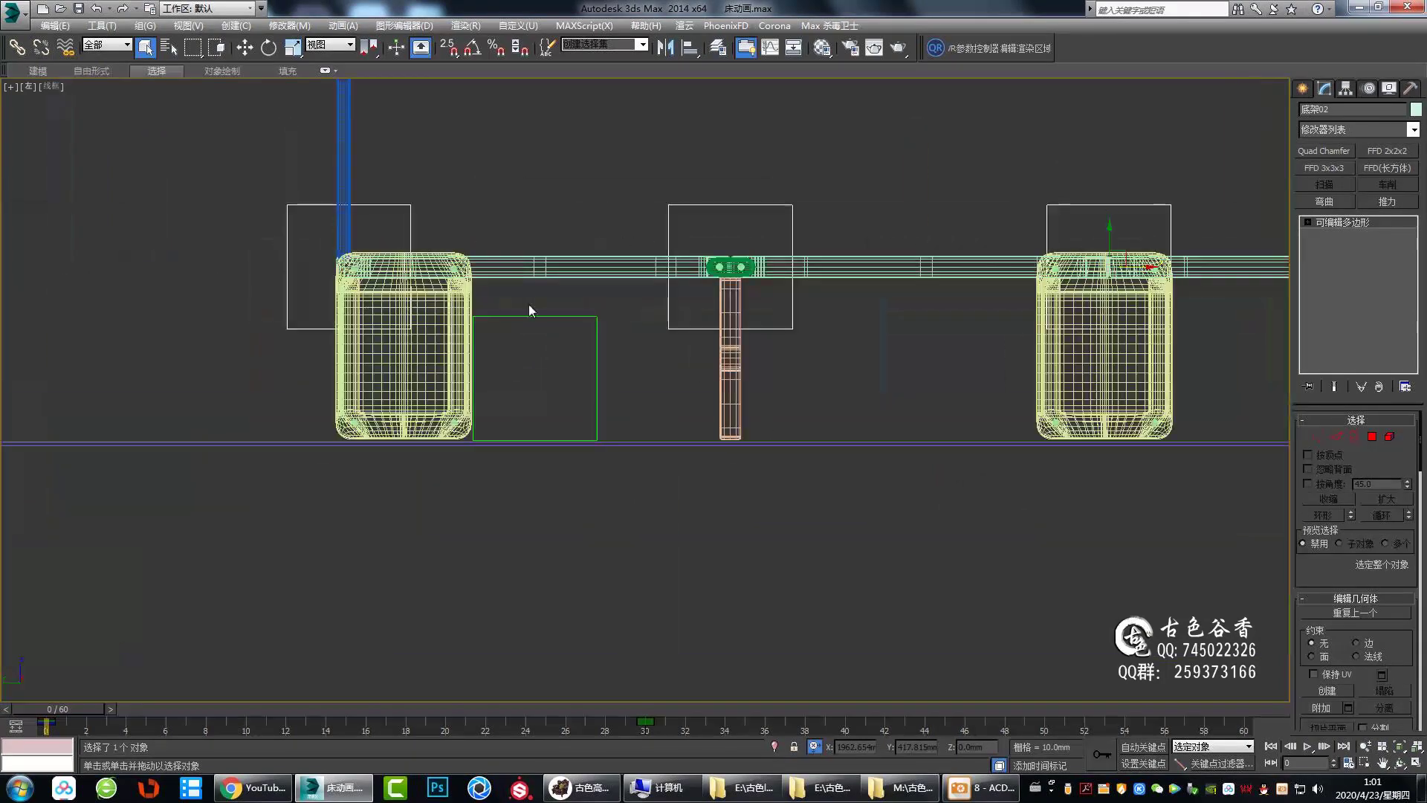
scroll(525, 309, "down", 2)
scroll(787, 330, "up", 4)
scroll(789, 354, "down", 2)
scroll(1014, 439, "down", 2)
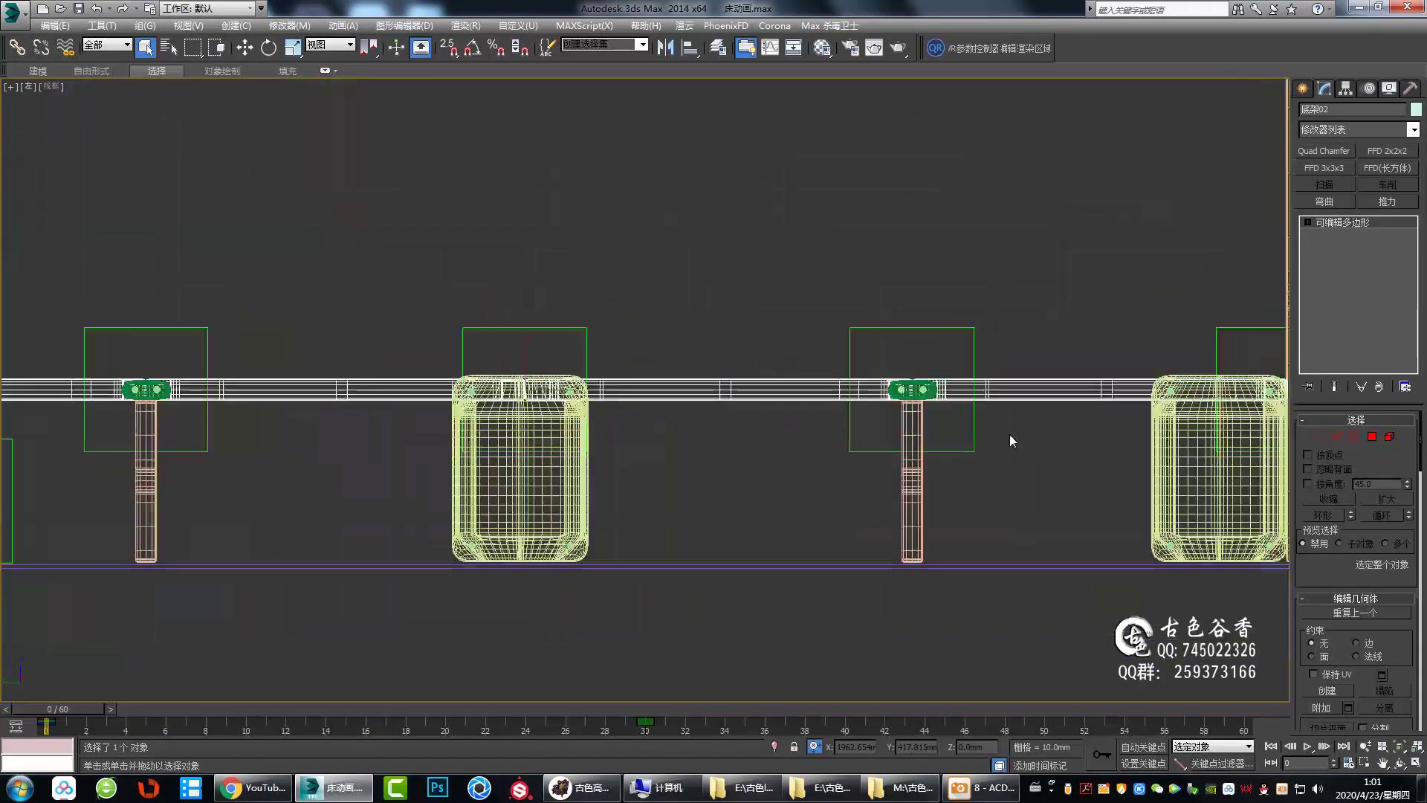
scroll(744, 387, "up", 2)
middle_click_drag(575, 340, 464, 340)
scroll(464, 339, "up", 1)
key("alt+q")
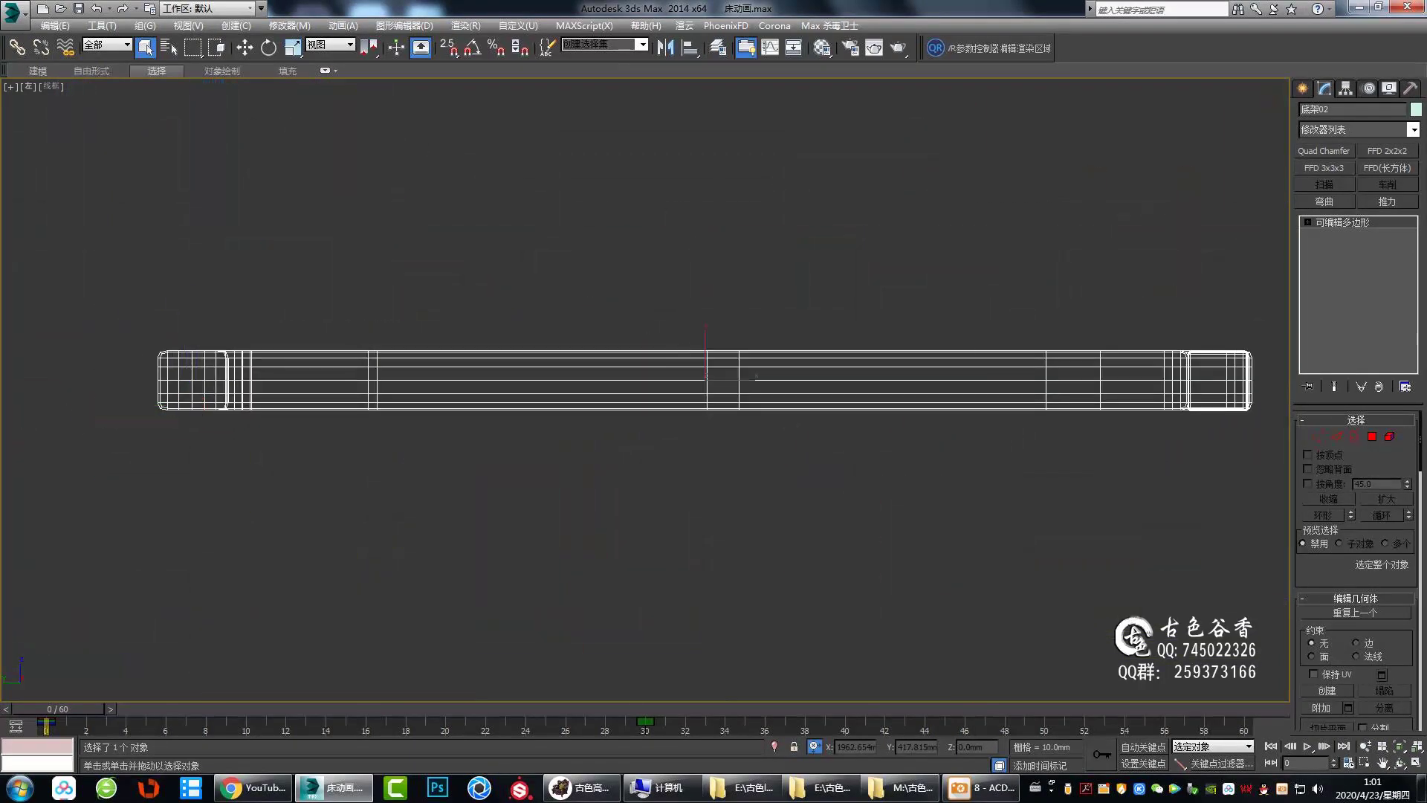
key("alt+q")
Reframe the Left view on the right cushion beside the post.
scroll(923, 223, "down", 2)
scroll(923, 223, "up", 2)
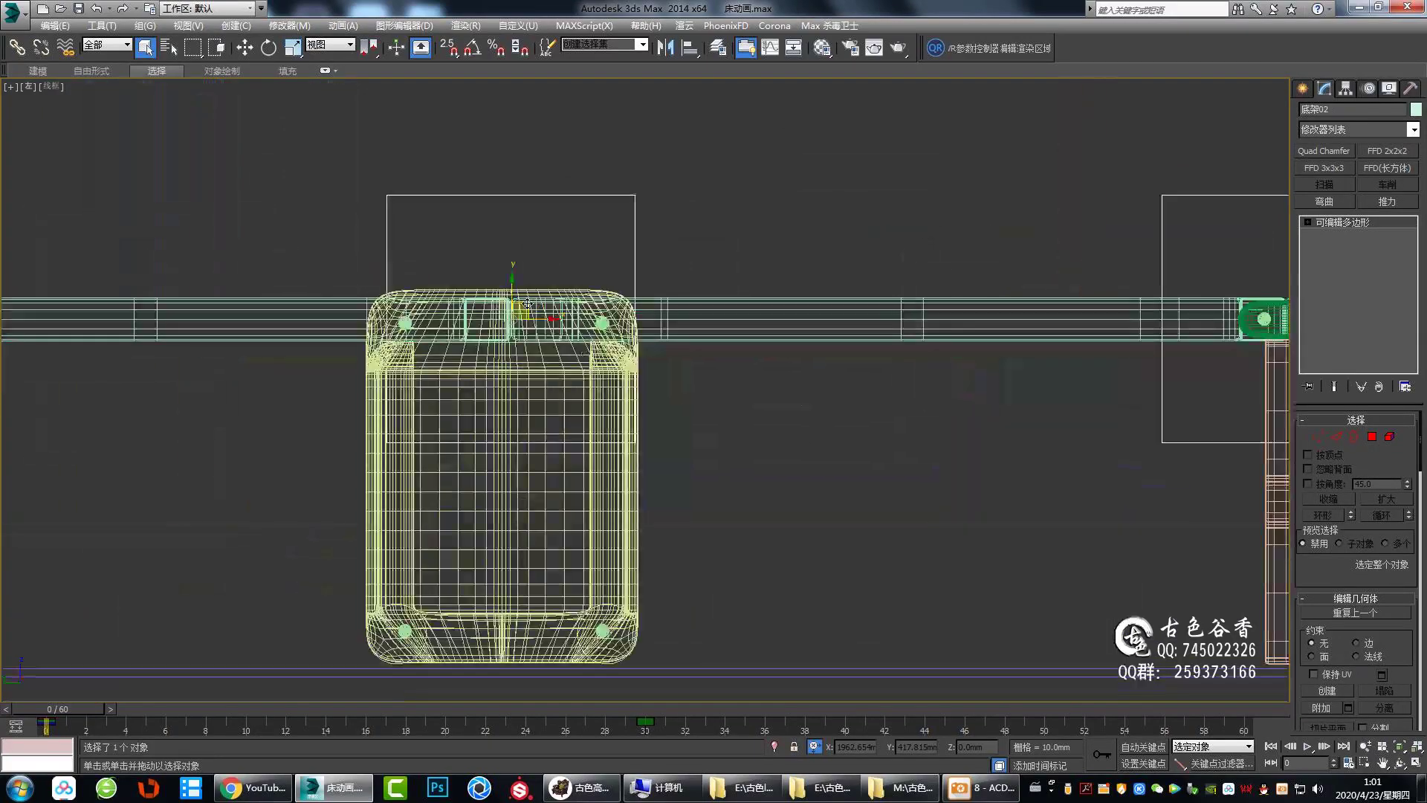
scroll(179, 299, "down", 2)
scroll(1115, 298, "up", 2)
scroll(599, 373, "up", 2)
scroll(631, 334, "down", 2)
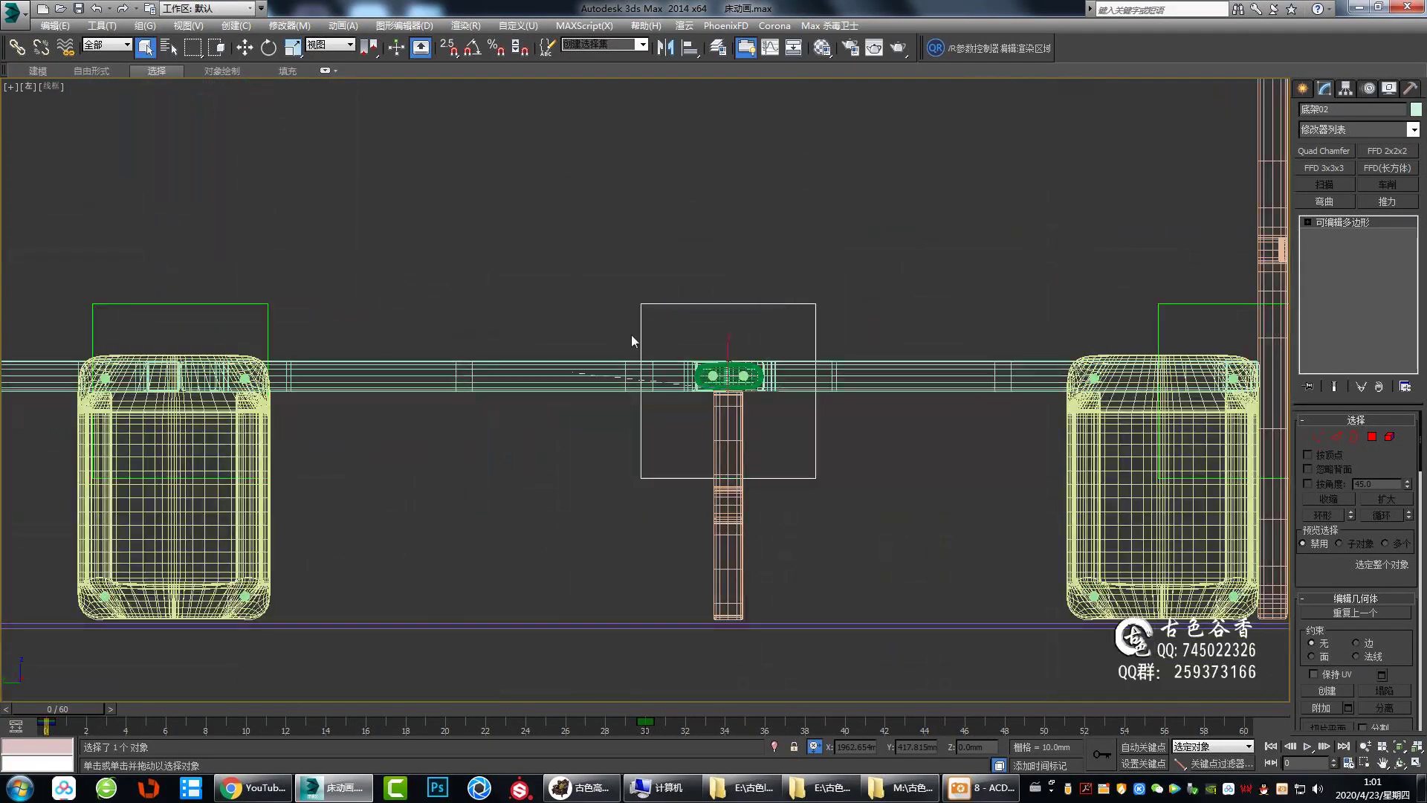
scroll(952, 399, "down", 2)
scroll(589, 366, "up", 2)
scroll(981, 356, "up", 2)
middle_click_drag(998, 317, 674, 287)
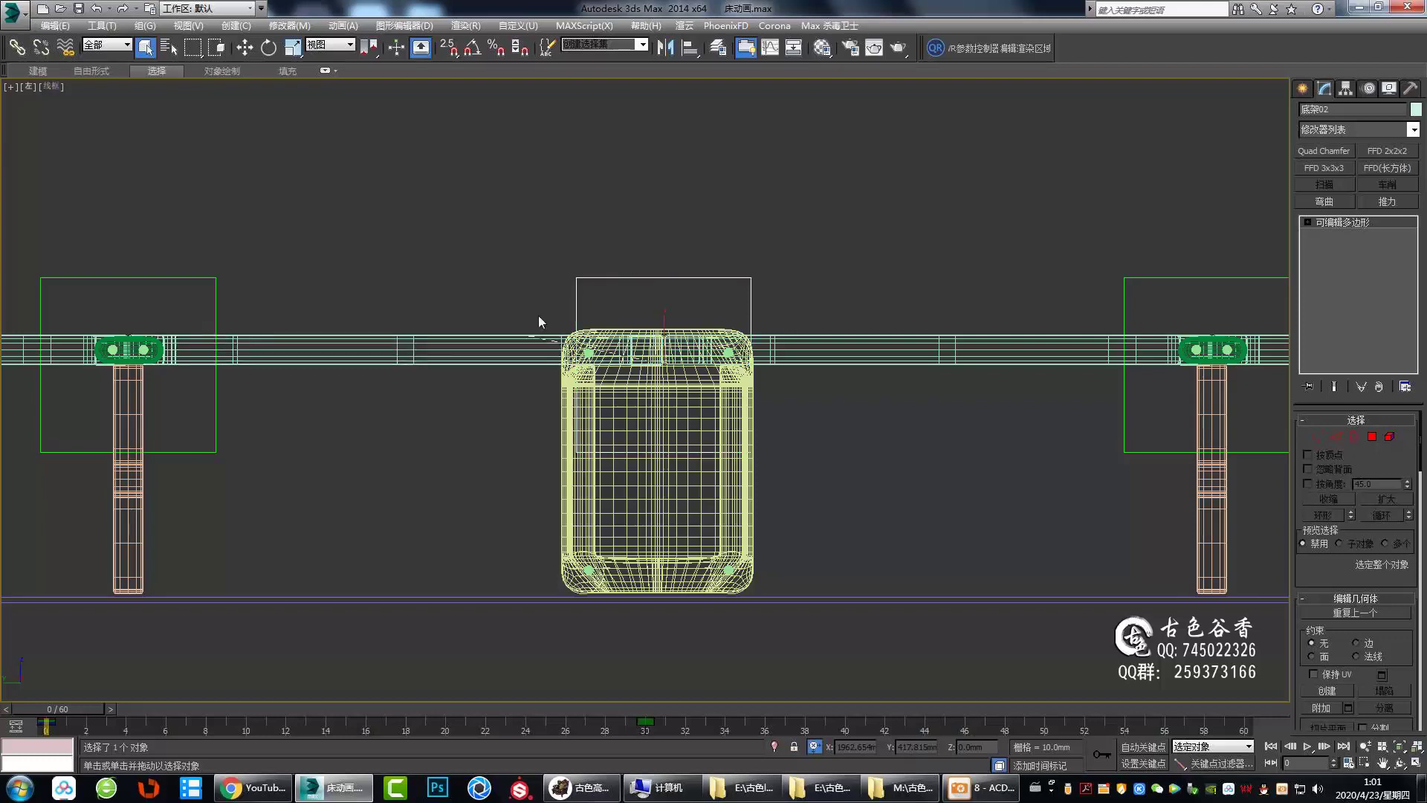
scroll(540, 320, "down", 2)
middle_click_drag(546, 363, 620, 353)
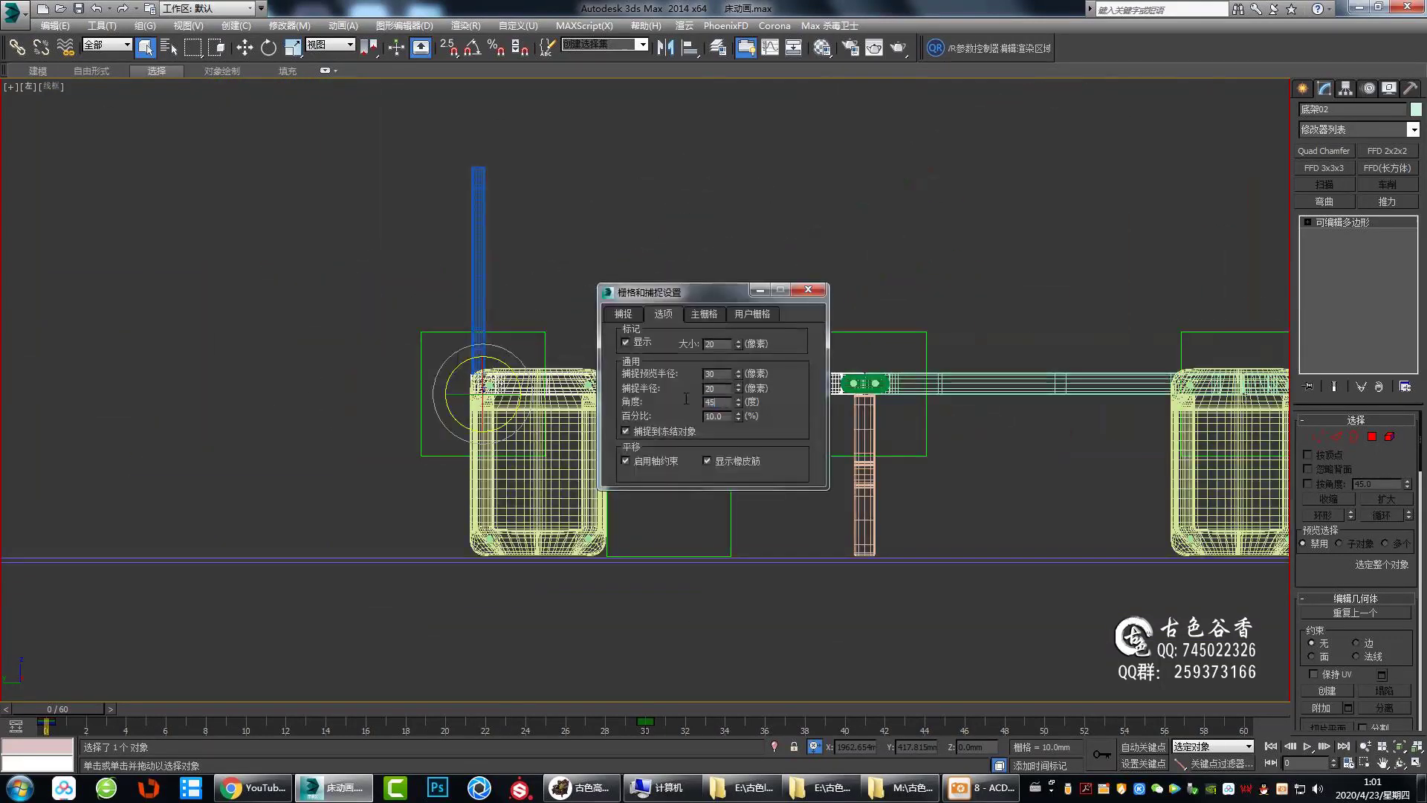
Reposition the scene in view, briefly checking the Top view before returning to Left.
scroll(726, 341, "down", 2)
scroll(672, 415, "down", 3)
scroll(672, 415, "down", 2)
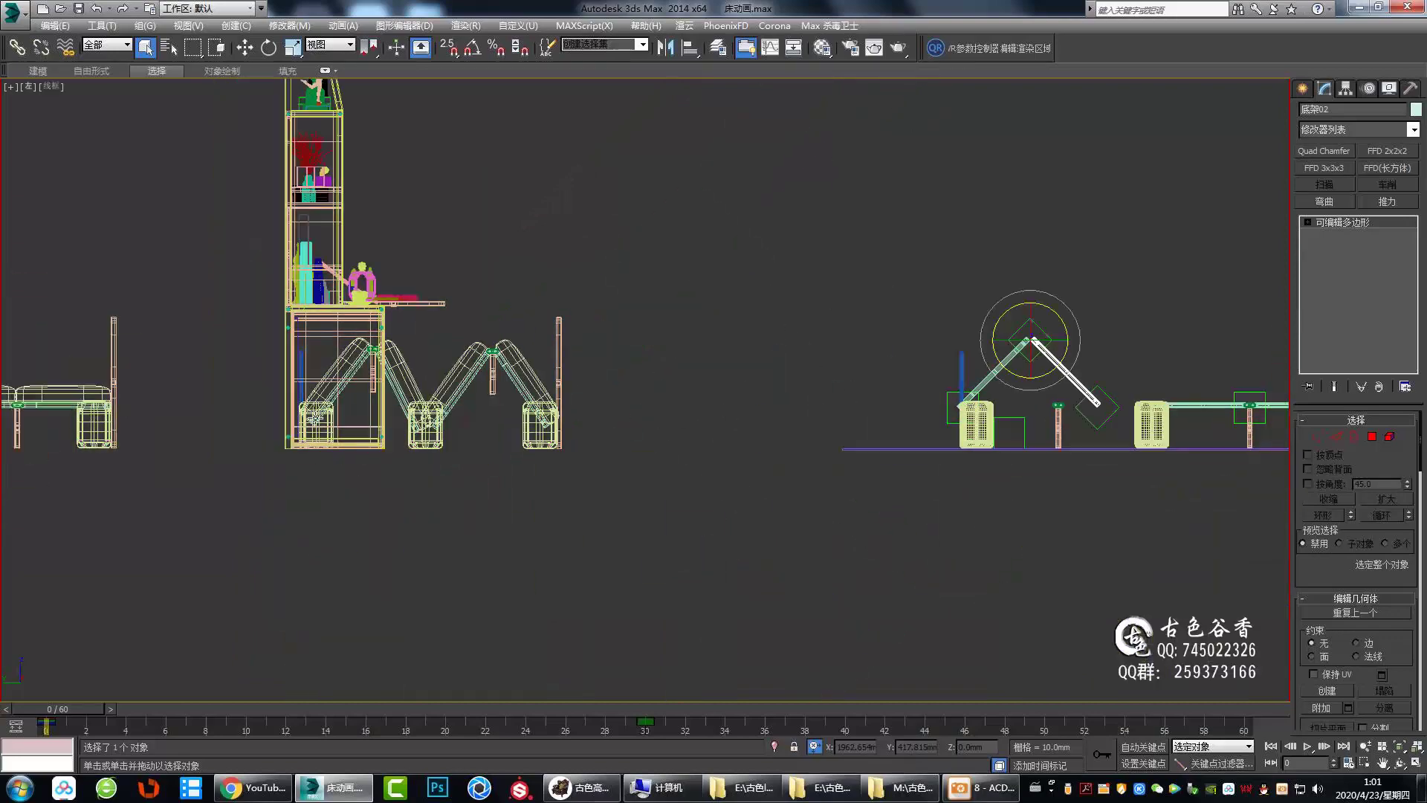
scroll(448, 360, "up", 8)
scroll(449, 360, "down", 2)
scroll(661, 372, "down", 5)
scroll(757, 404, "up", 4)
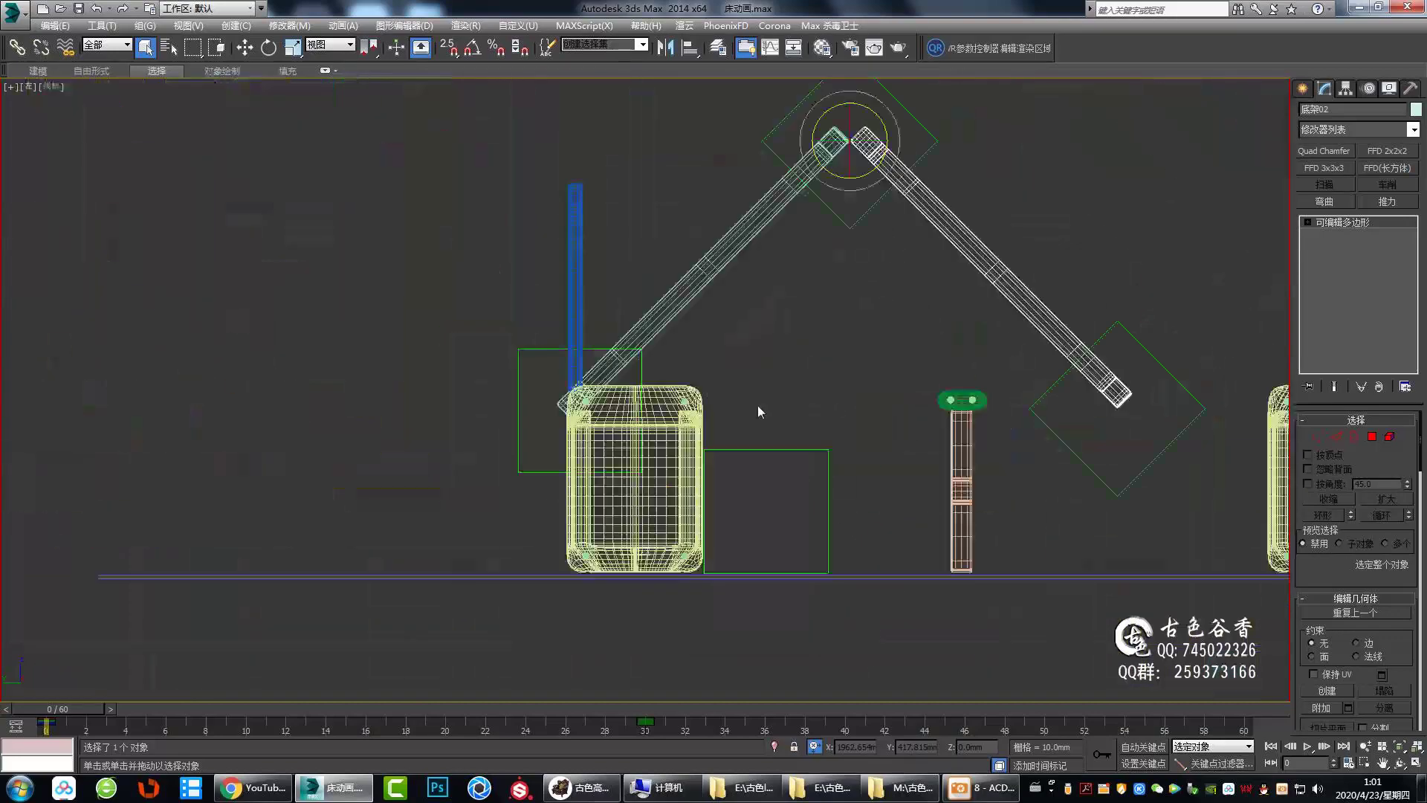
scroll(879, 390, "up", 2)
middle_click_drag(878, 391, 796, 350)
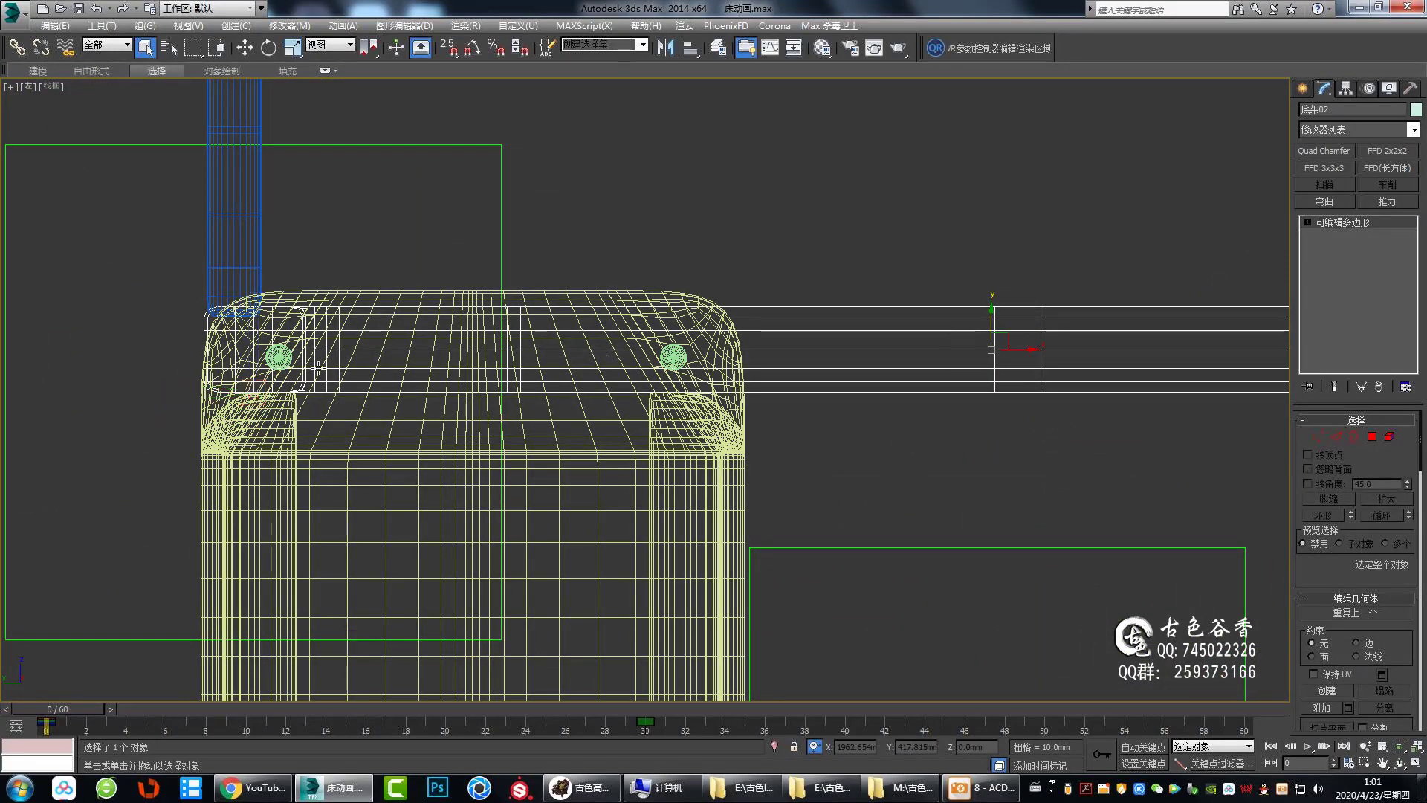
scroll(318, 367, "down", 3)
key("t")
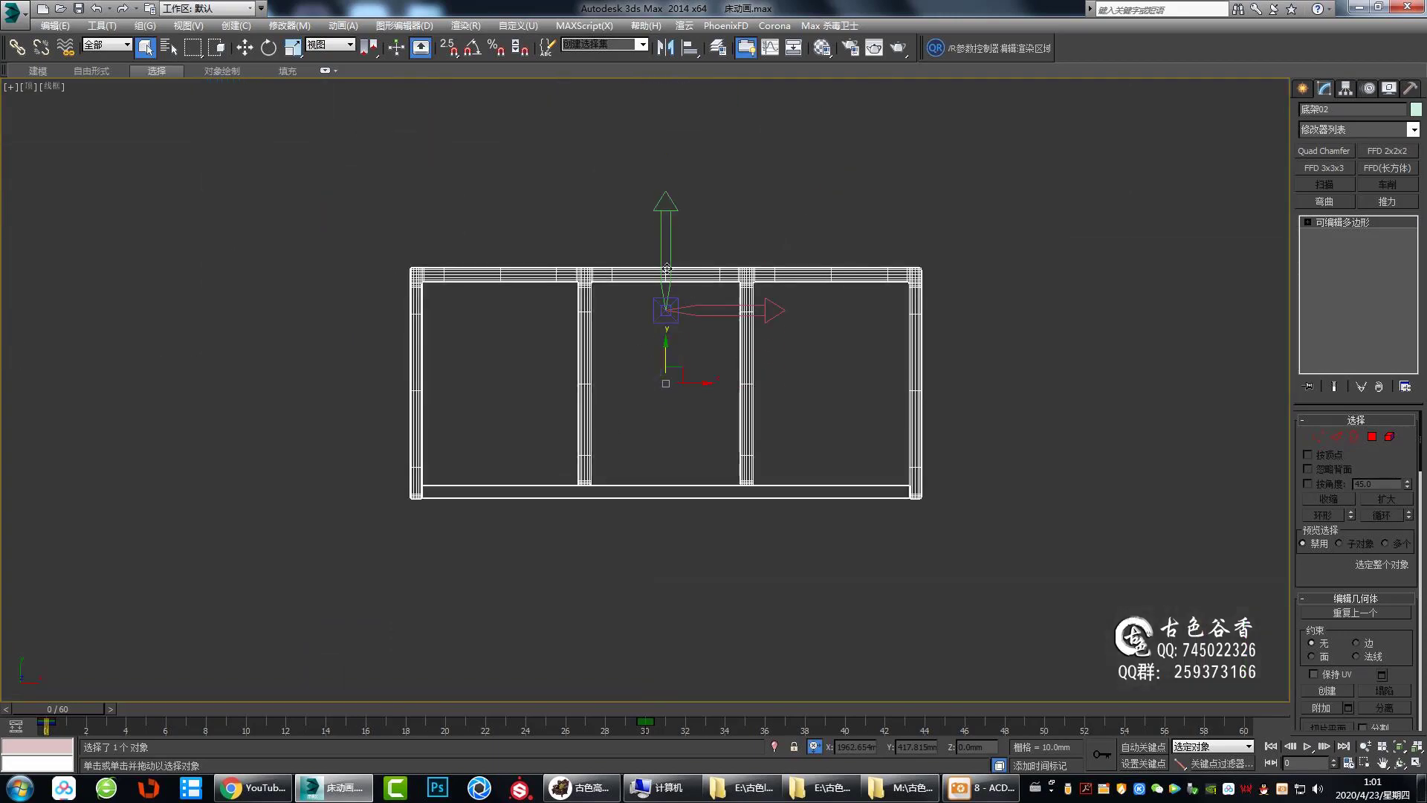
key("l")
Zoom the Left view in on the arm pivot and the two green hinge pieces.
scroll(1126, 363, "up", 2)
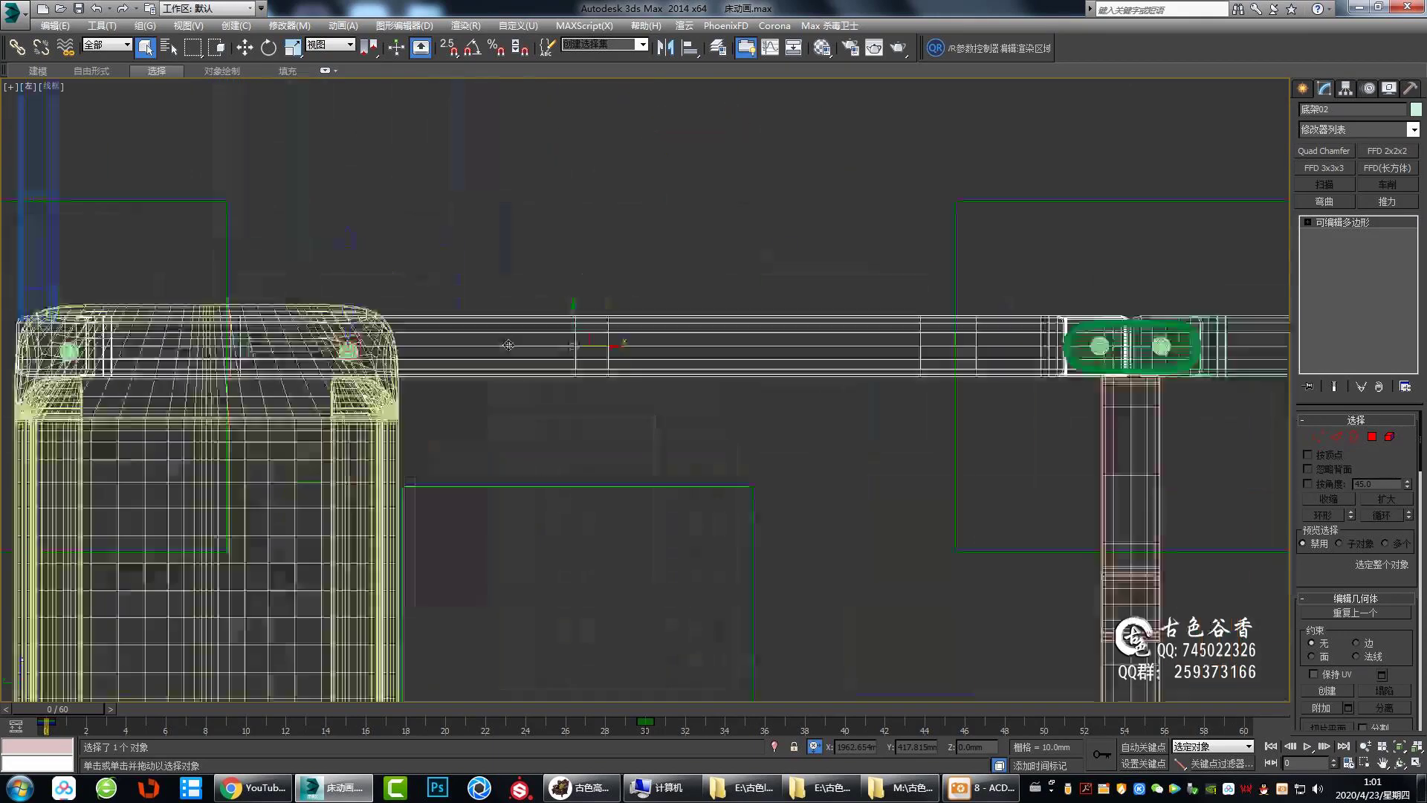
scroll(461, 375, "up", 5)
scroll(461, 375, "up", 2)
scroll(461, 375, "down", 10)
scroll(461, 375, "down", 1)
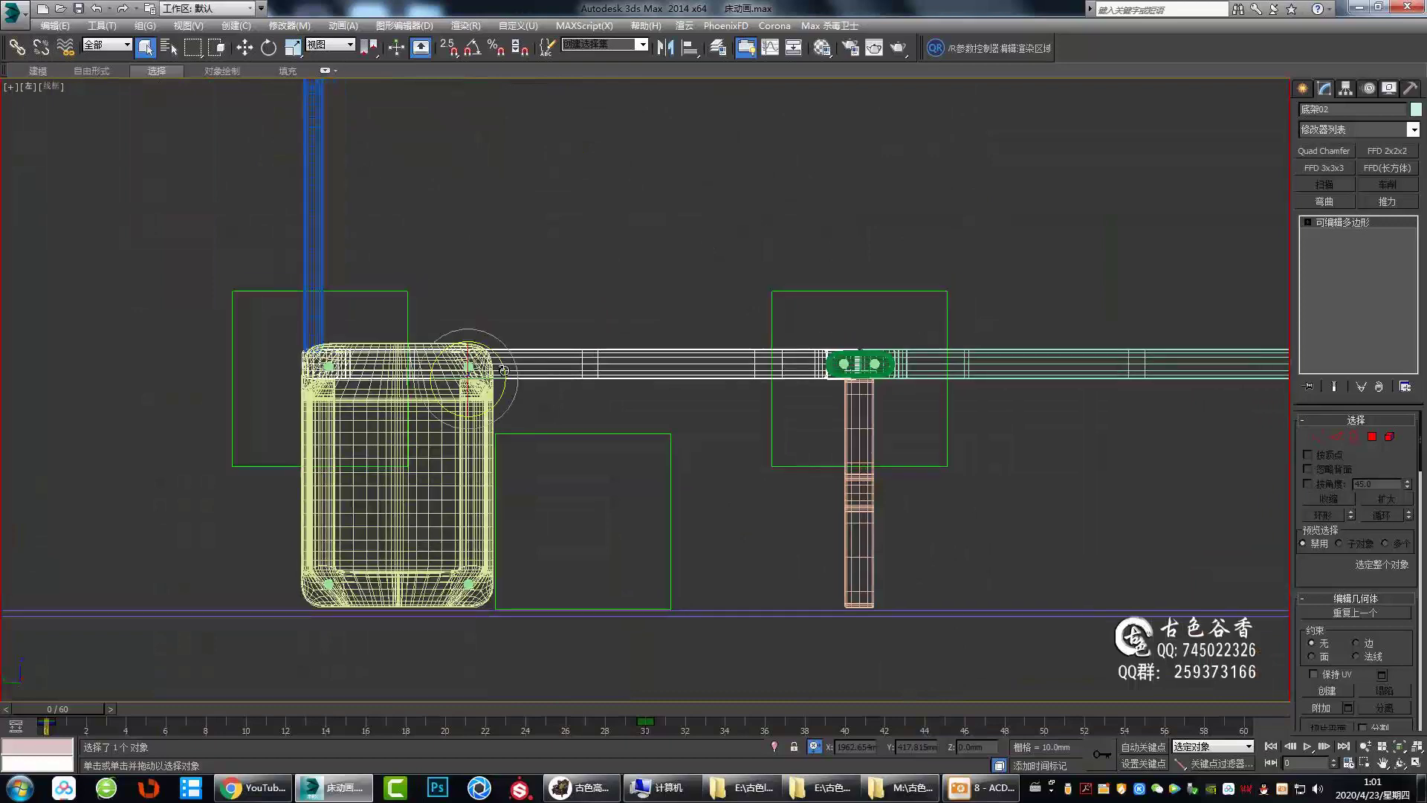
scroll(461, 376, "up", 5)
scroll(733, 365, "down", 8)
scroll(733, 365, "down", 3)
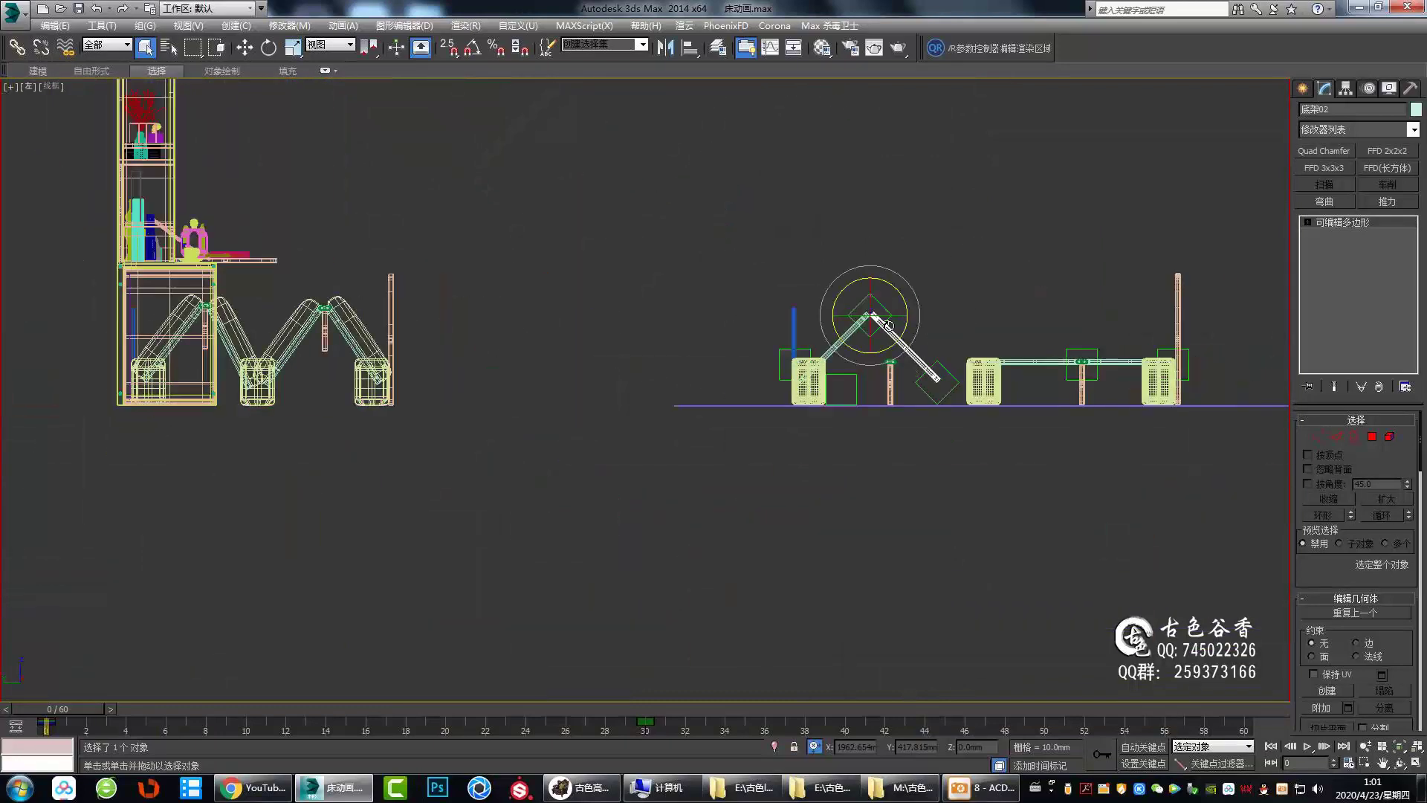
scroll(889, 326, "up", 3)
scroll(870, 342, "up", 2)
scroll(859, 459, "down", 1)
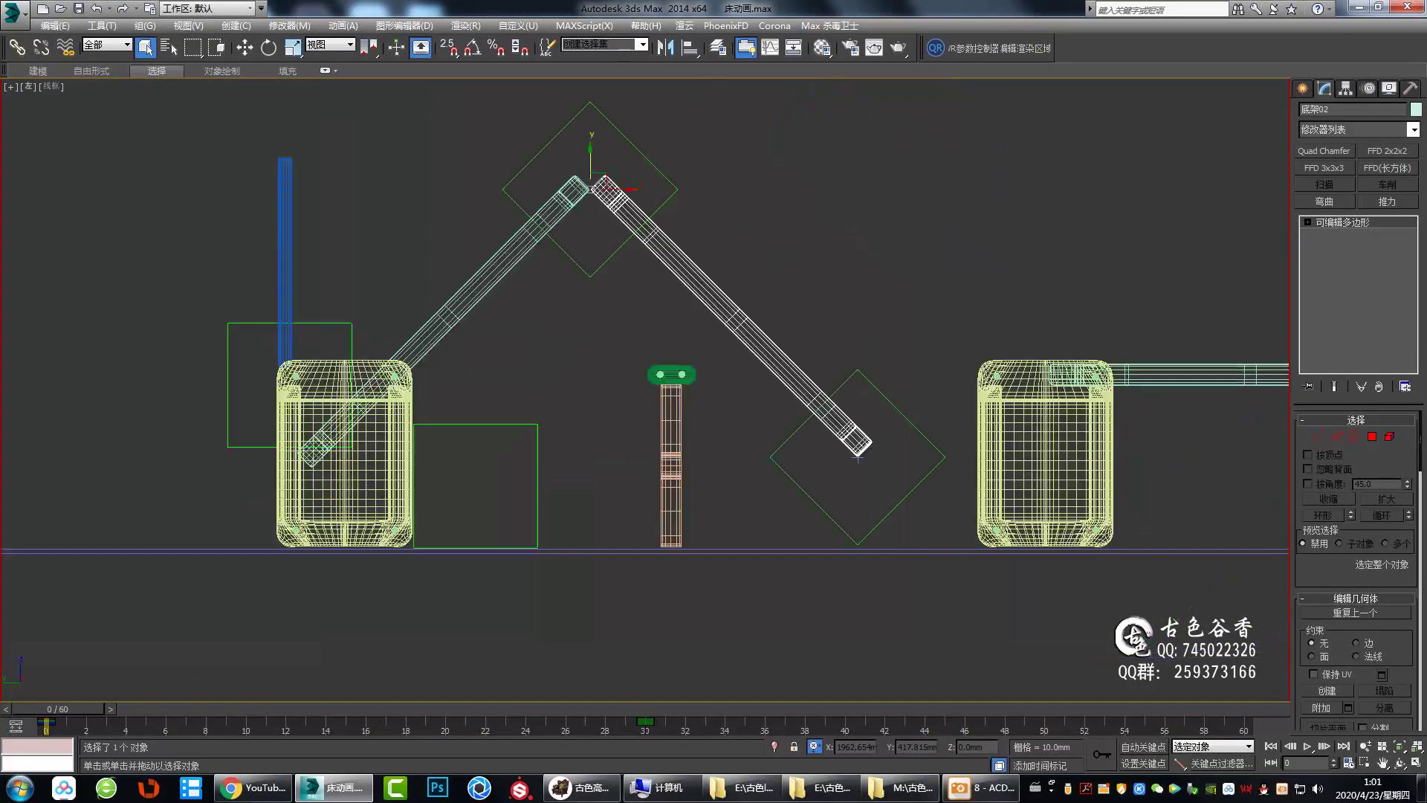
mouse_move(712, 429)
middle_mouse_down()
mouse_move(732, 442)
mouse_move(690, 436)
middle_mouse_up()
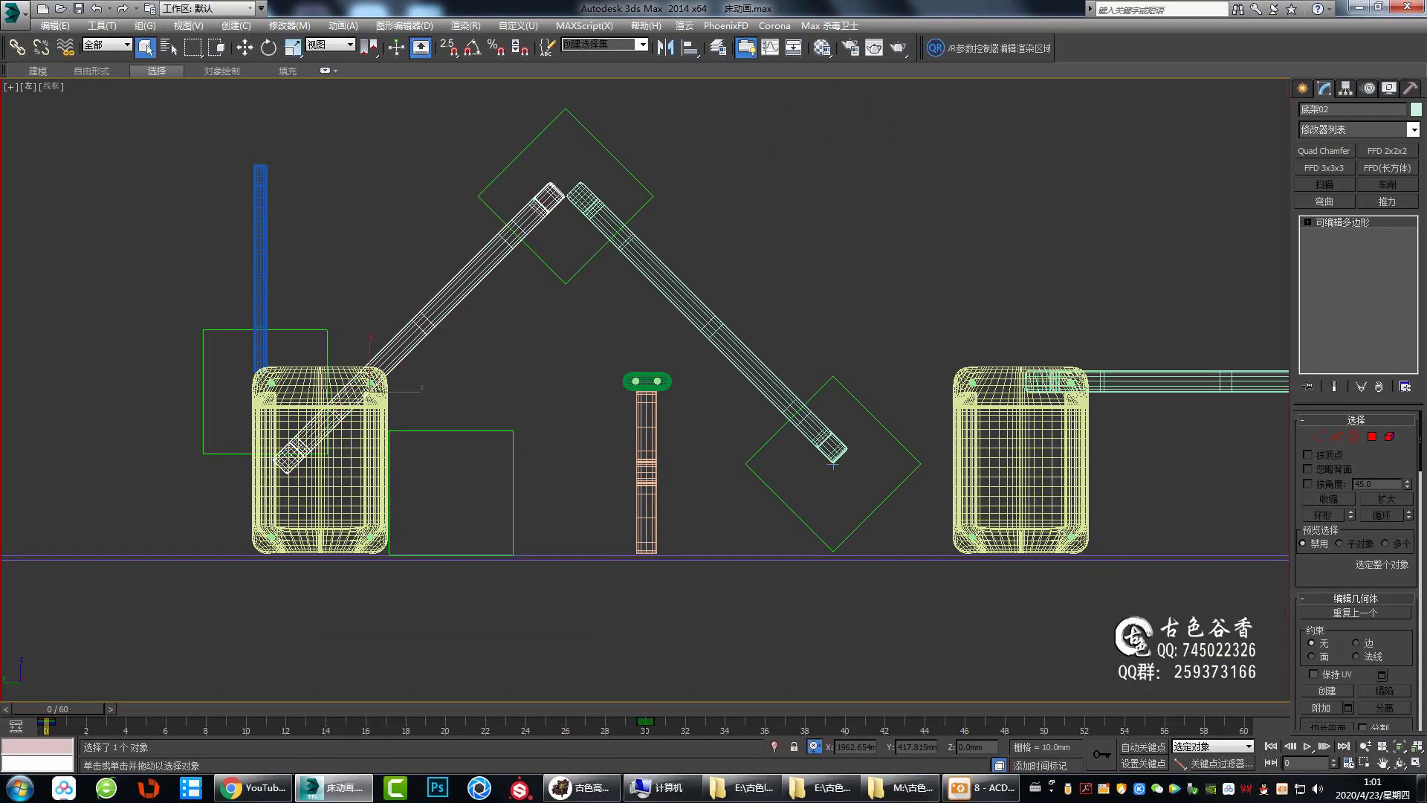
middle_click_drag(404, 371, 507, 350)
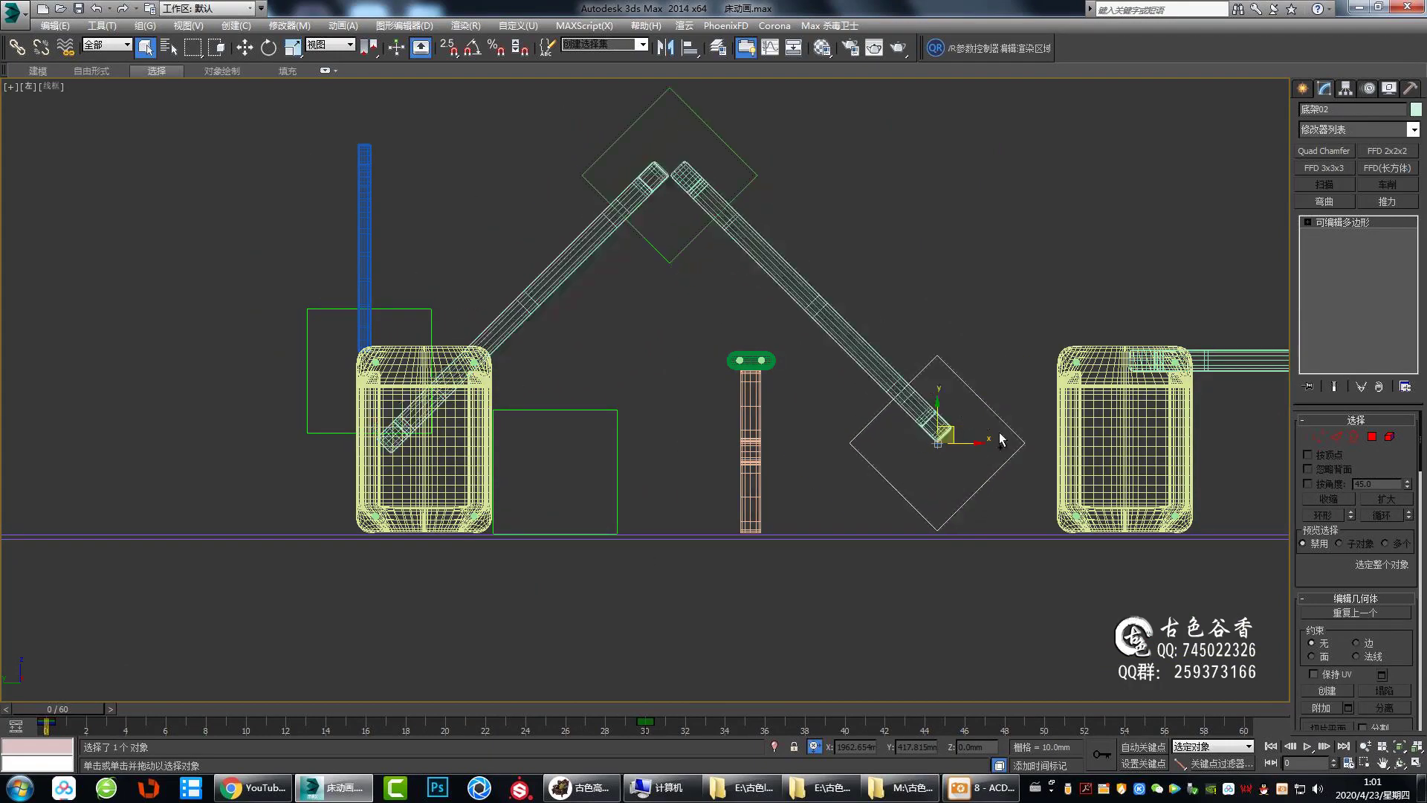
scroll(653, 389, "up", 2)
scroll(565, 476, "down", 4)
scroll(807, 438, "up", 5)
scroll(810, 481, "up", 2)
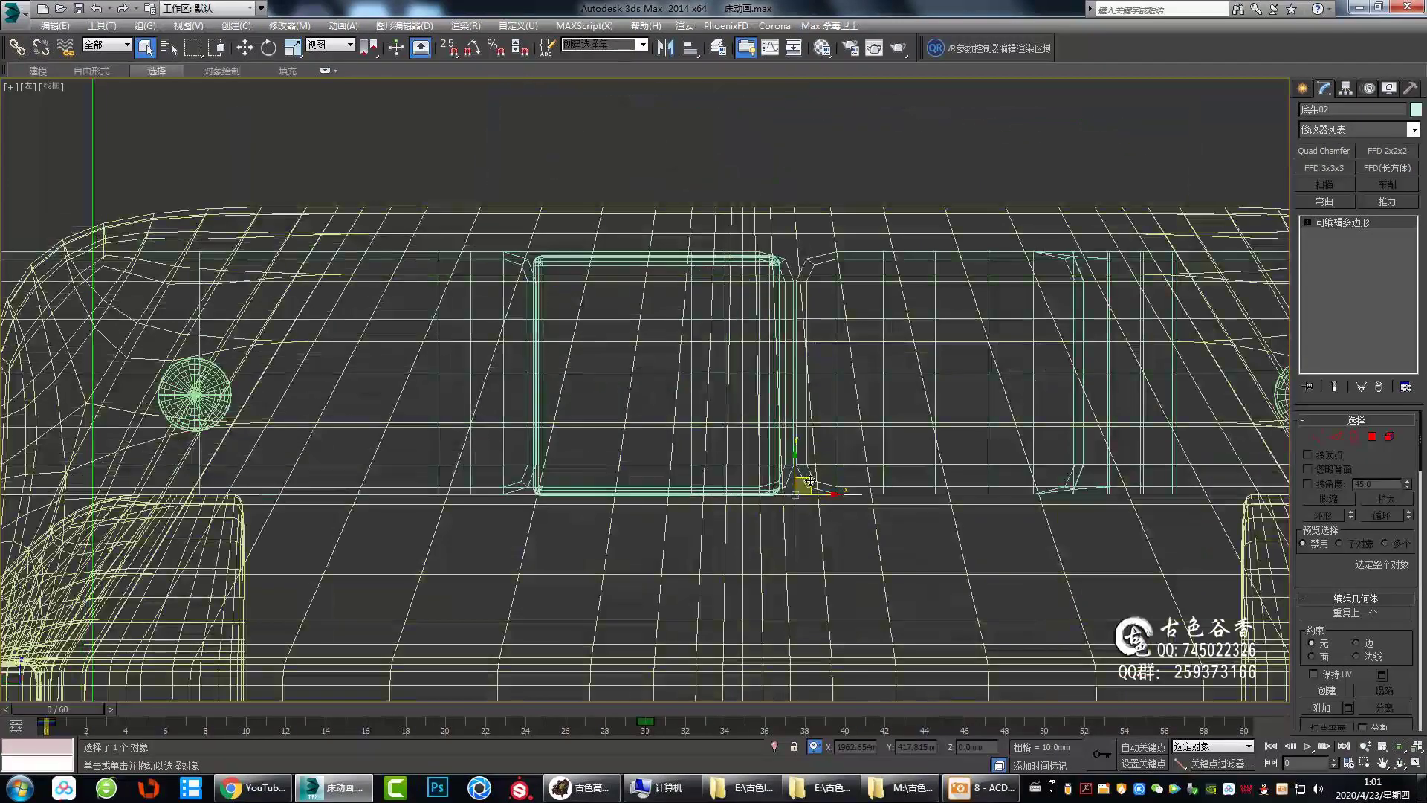
scroll(810, 482, "down", 5)
middle_click_drag(647, 379, 576, 379)
scroll(576, 375, "up", 5)
scroll(664, 417, "up", 1)
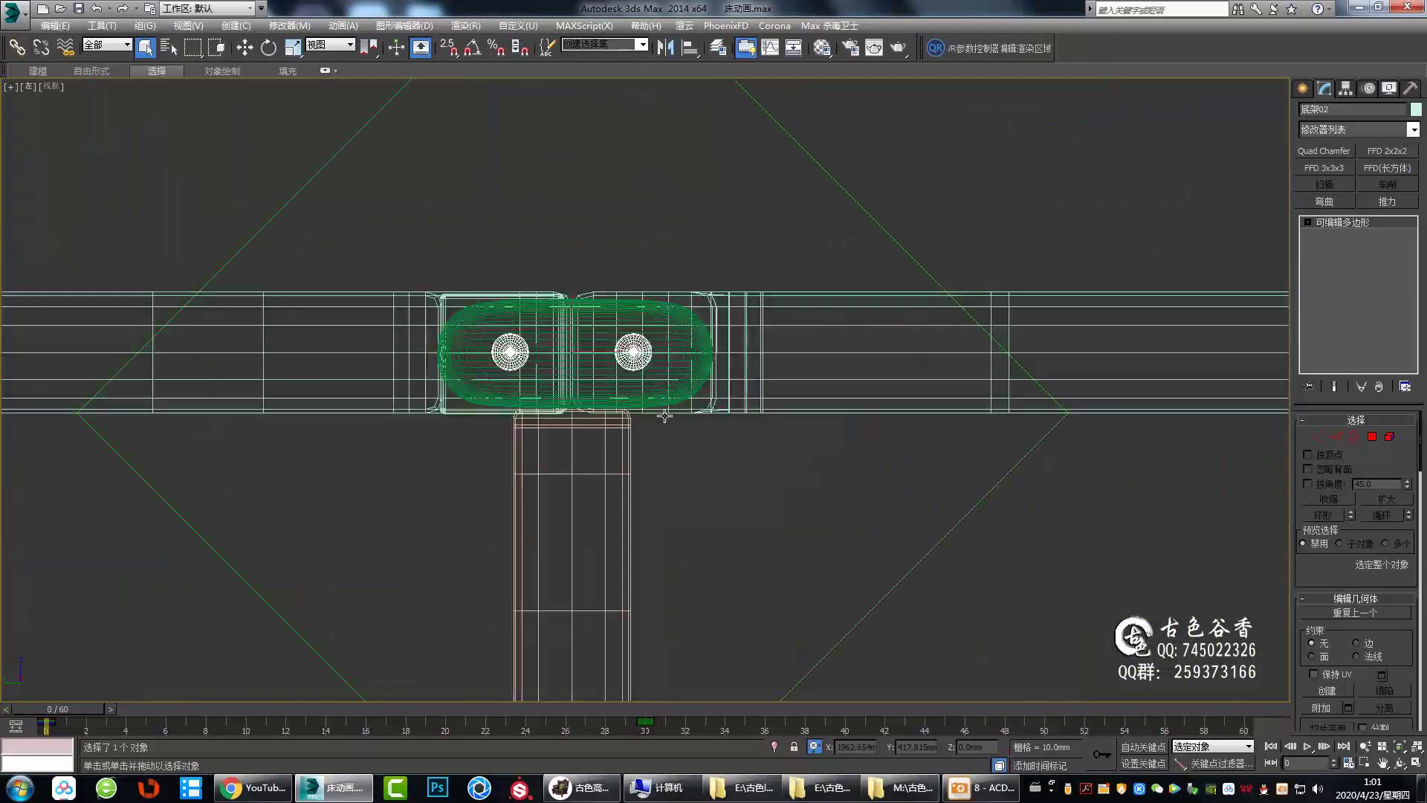
scroll(664, 416, "up", 3)
scroll(664, 416, "up", 2)
Check the frame in shaded Perspective, then zoom out in the Left wireframe view.
key("p")
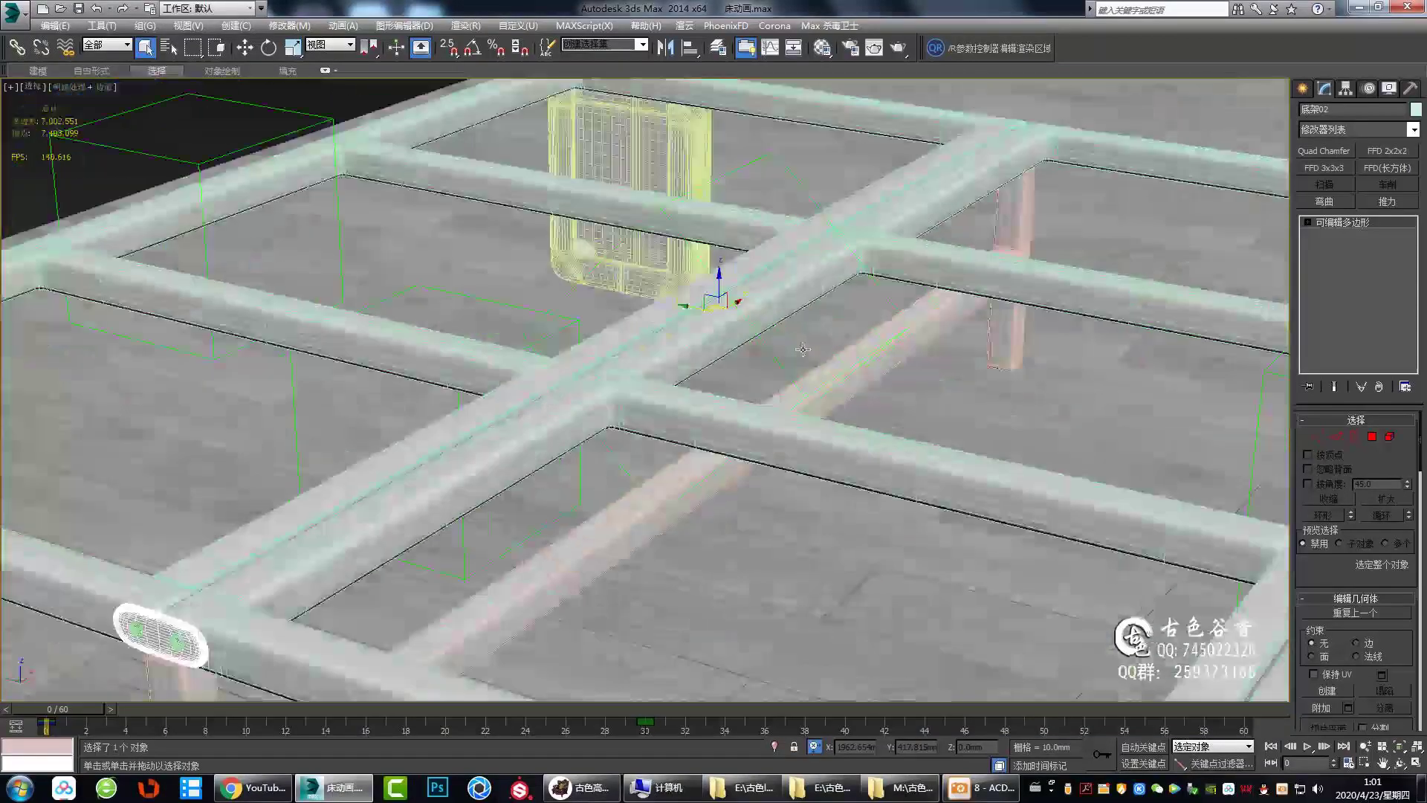
scroll(803, 349, "down", 3)
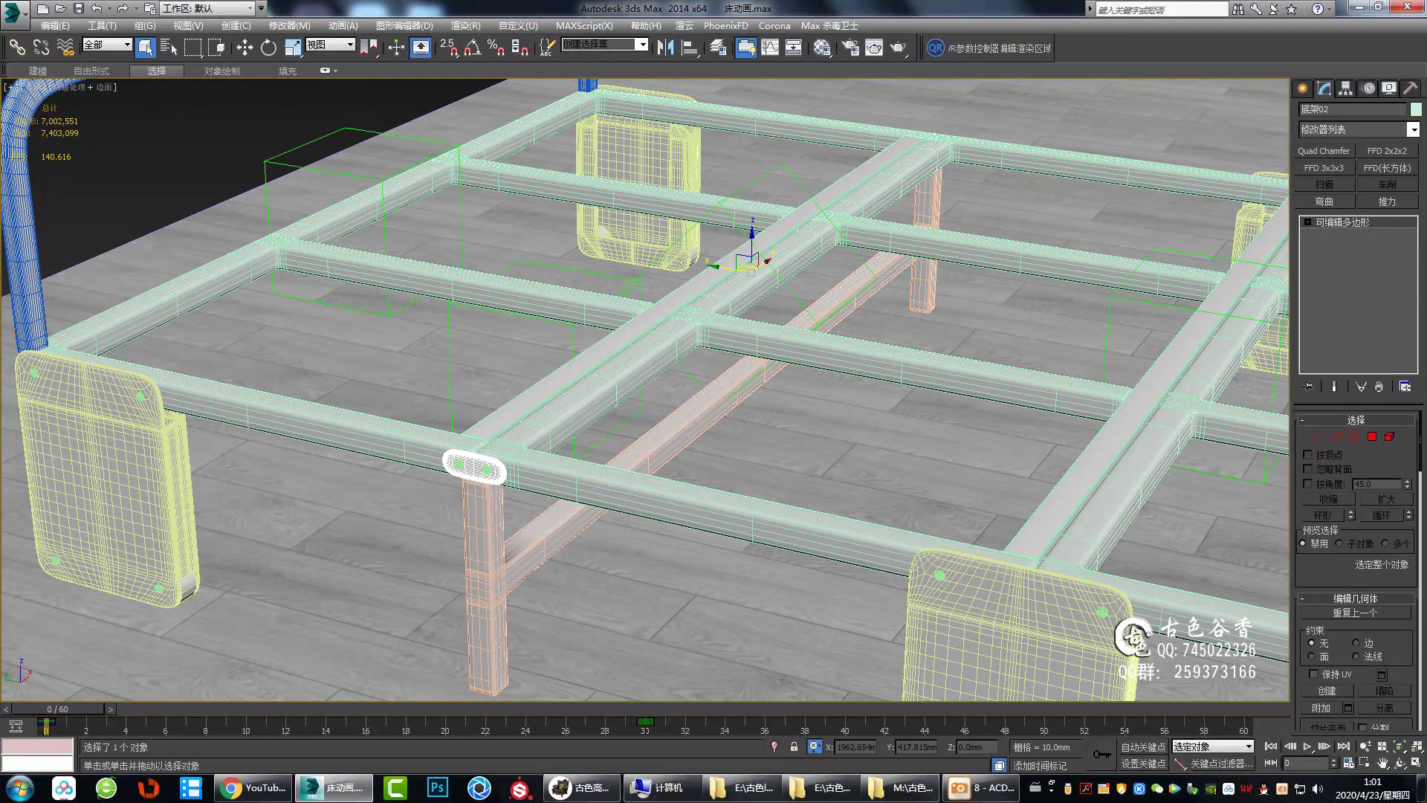
key("l")
scroll(1060, 418, "down", 3)
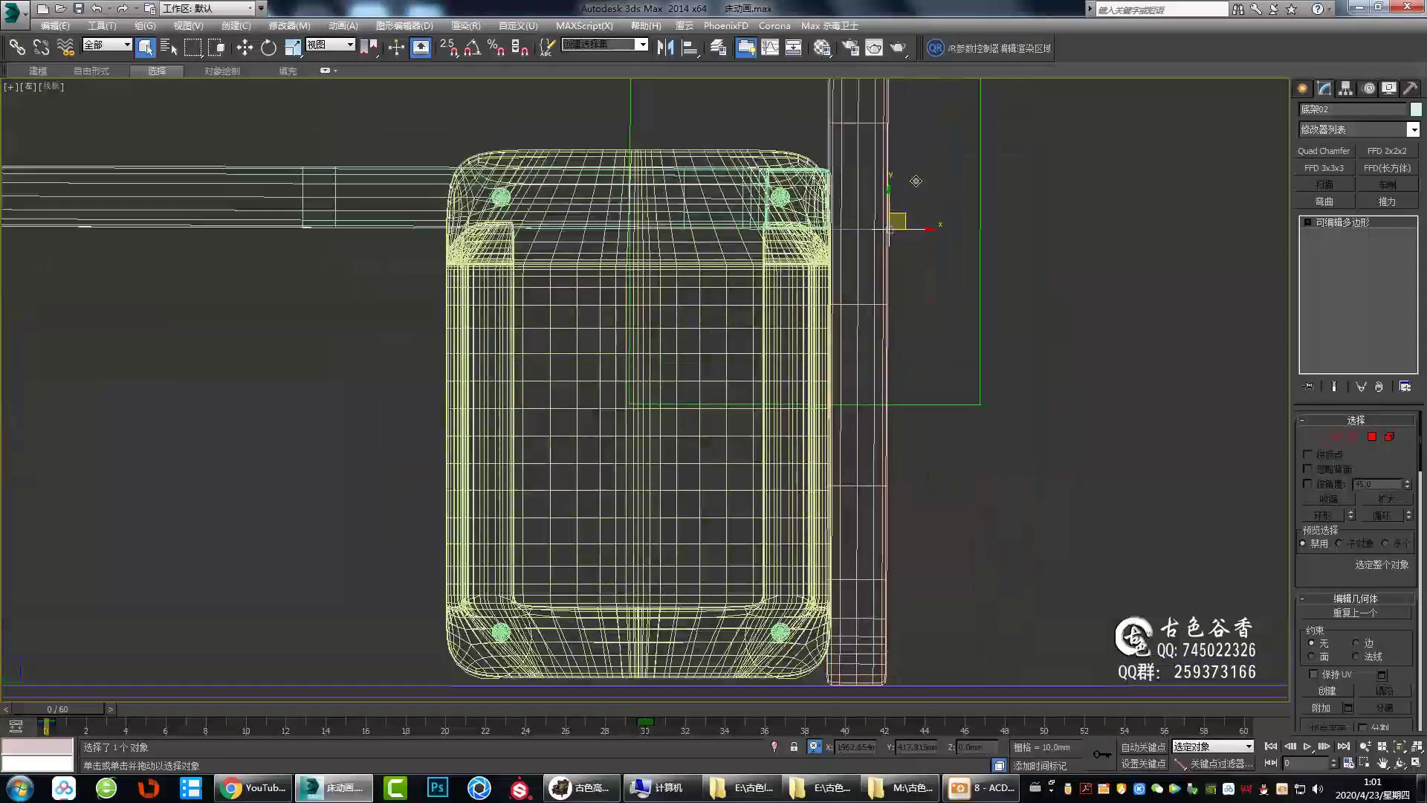
Zoom the Left view in and out, then recentre it on the row of bed blocks.
scroll(916, 181, "up", 3)
scroll(951, 339, "down", 3)
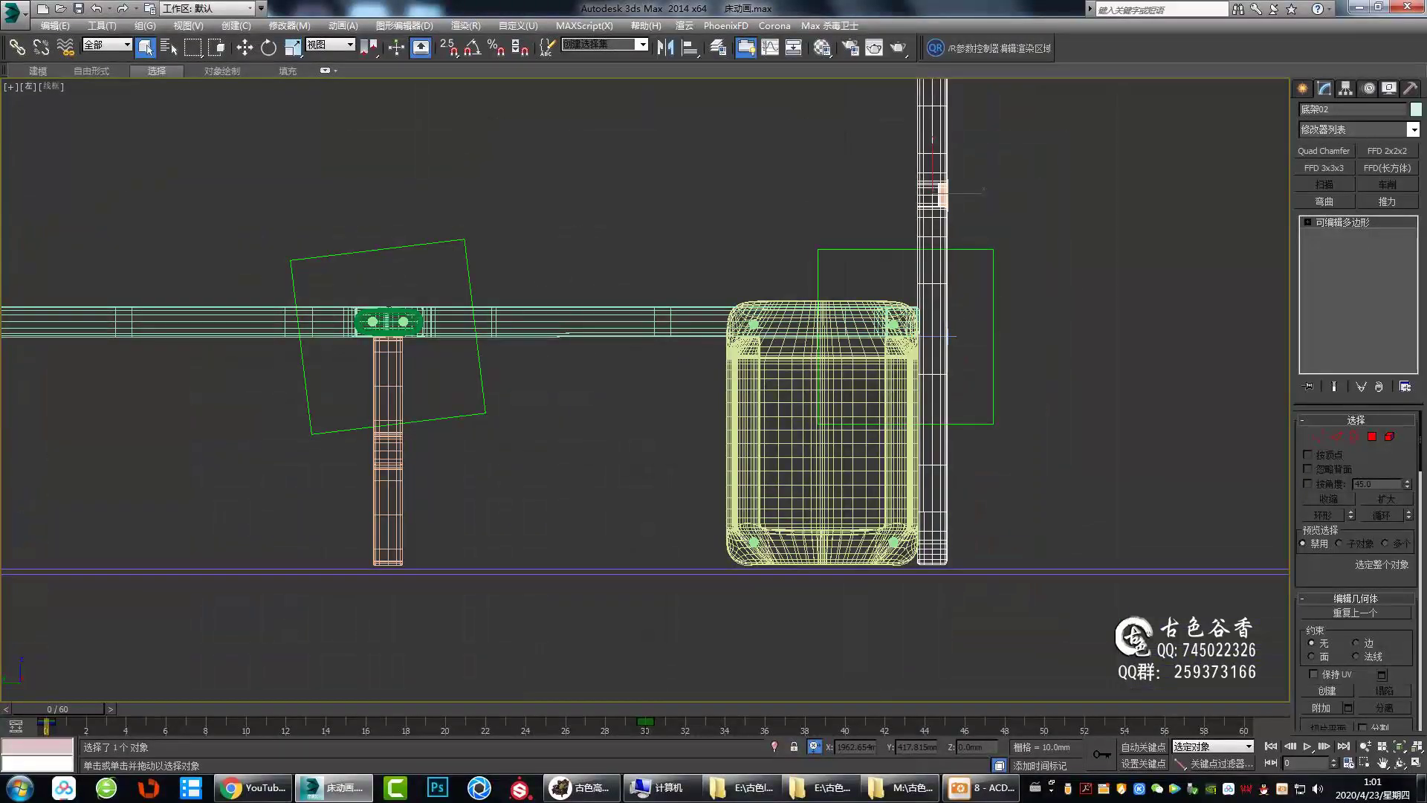
scroll(968, 290, "down", 2)
scroll(922, 262, "up", 3)
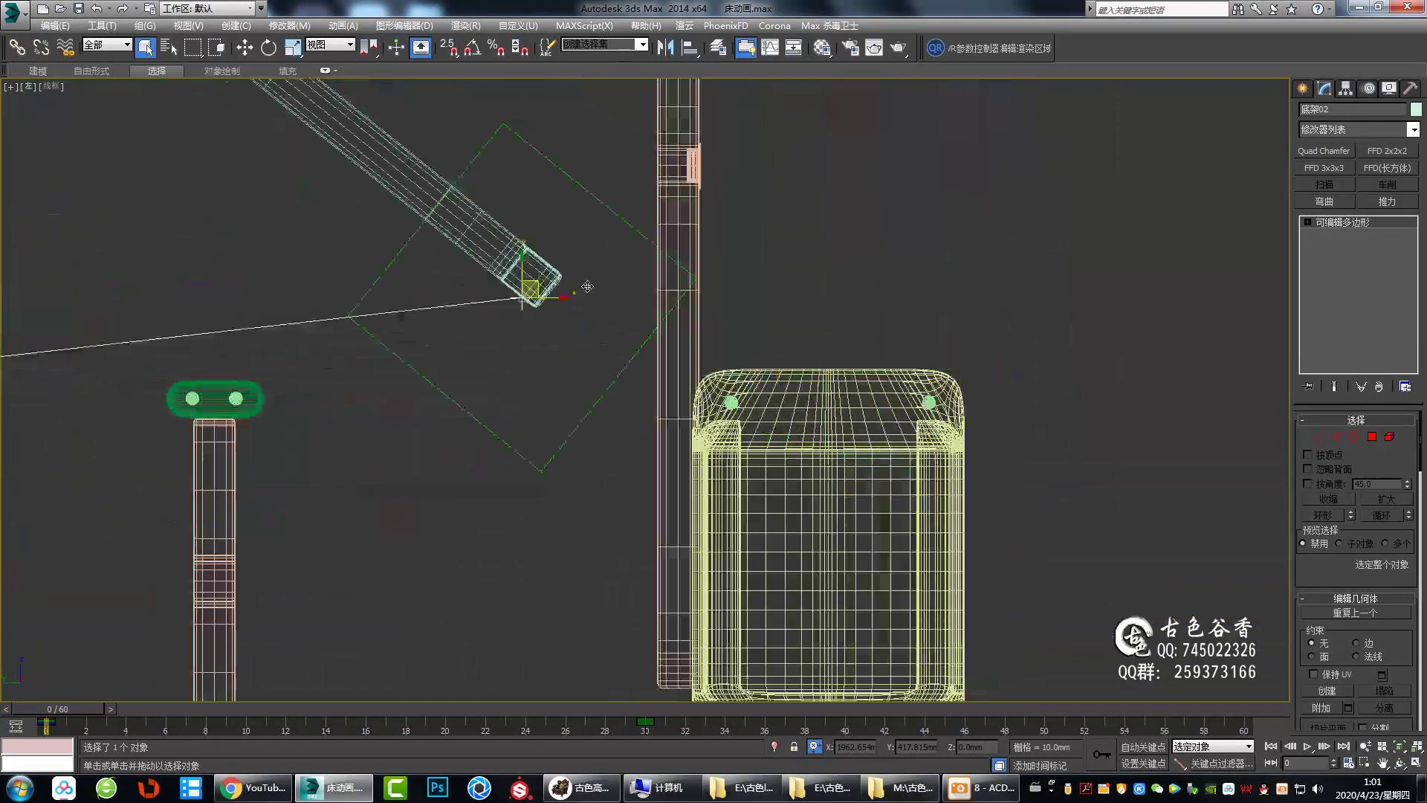
scroll(902, 203, "up", 3)
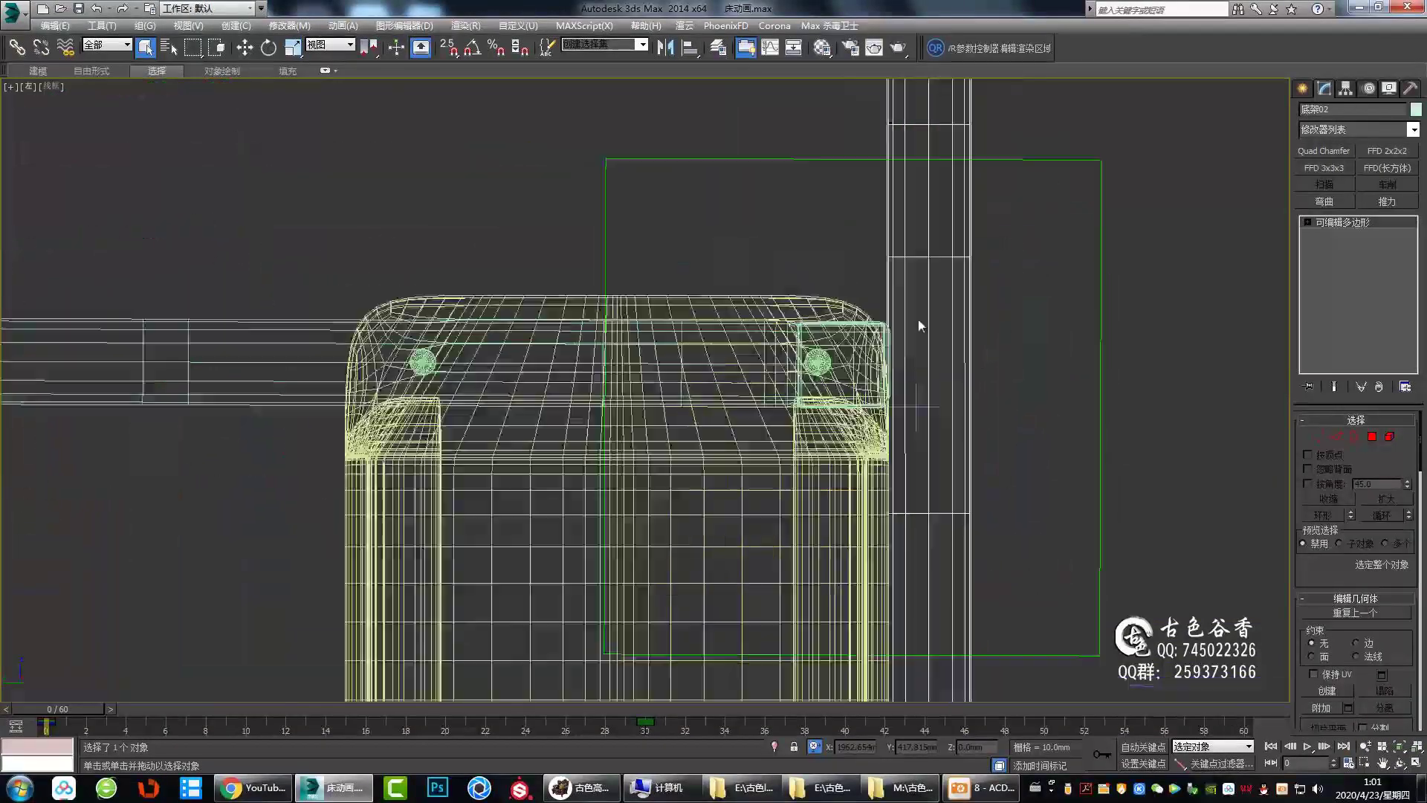
scroll(917, 319, "down", 3)
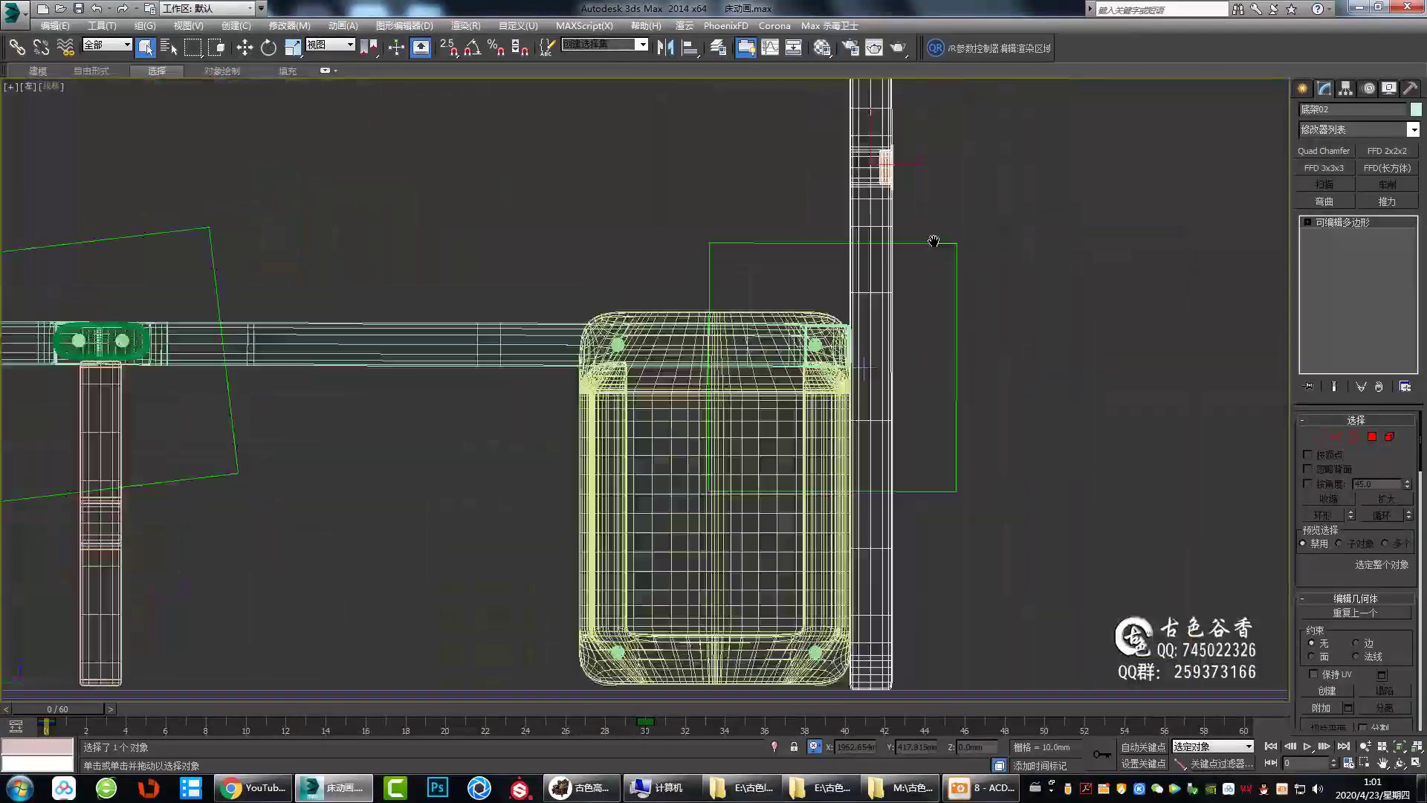
scroll(1020, 371, "down", 5)
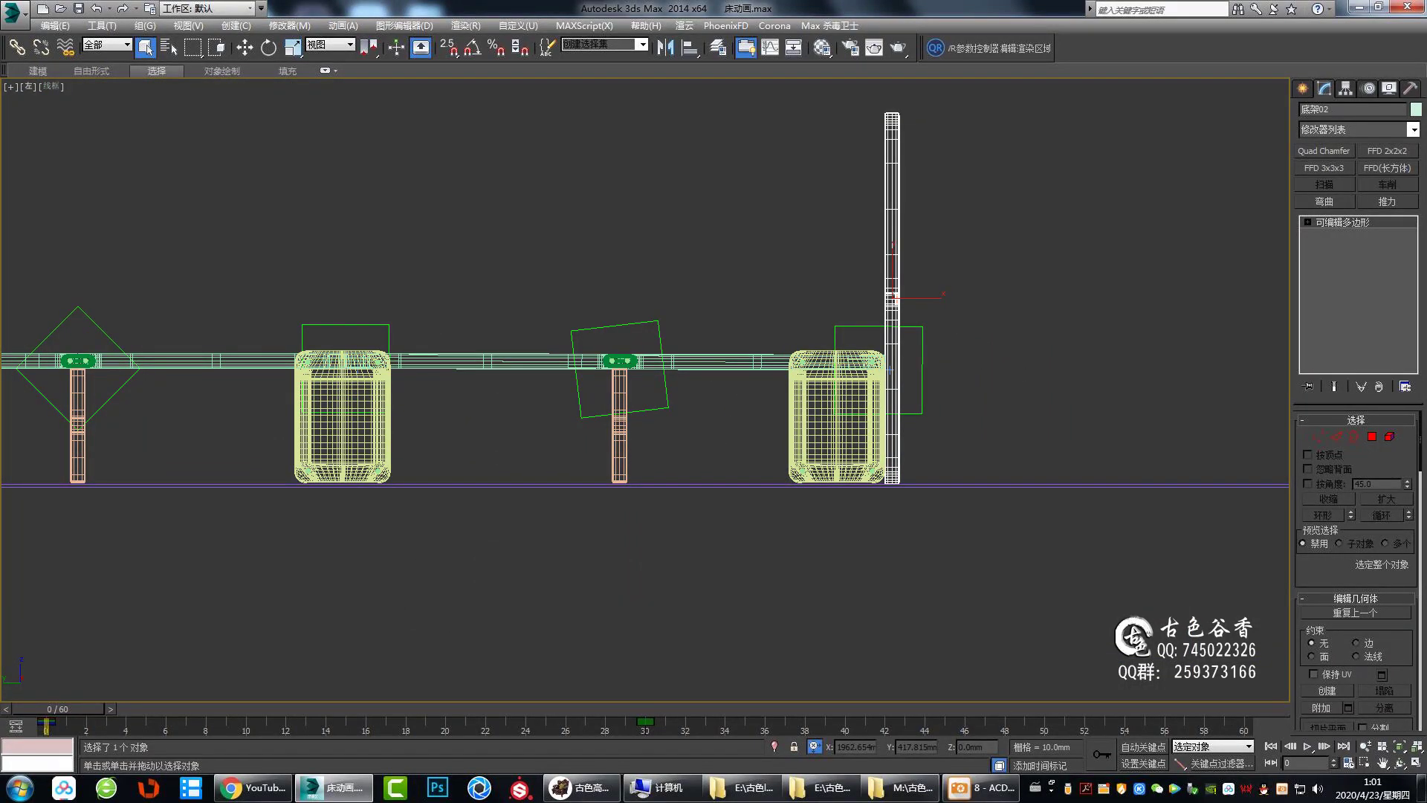
middle_click_drag(985, 346, 992, 375)
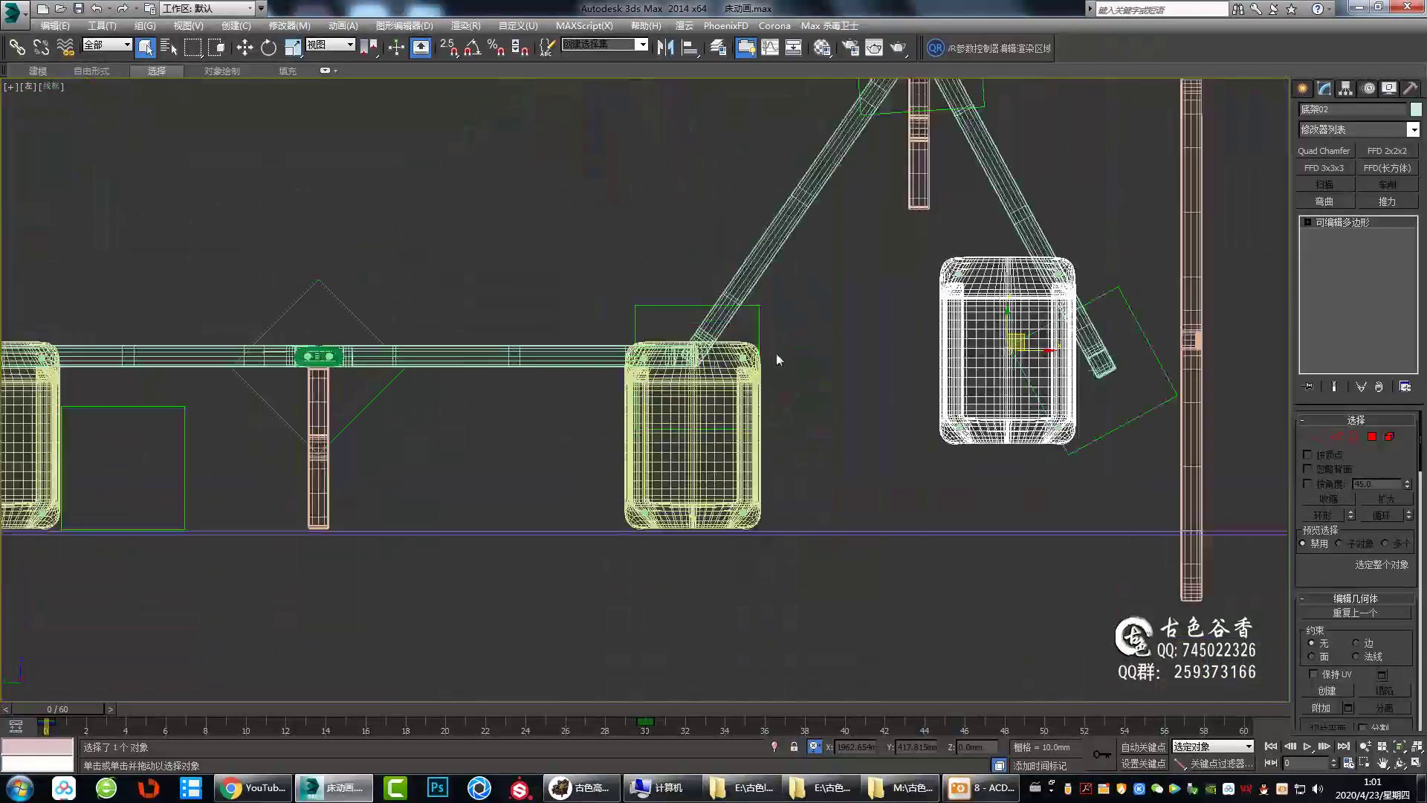
Pan and zoom closer onto the right bed block and the tall post beside it.
middle_click_drag(778, 359, 628, 356)
scroll(892, 372, "up", 3)
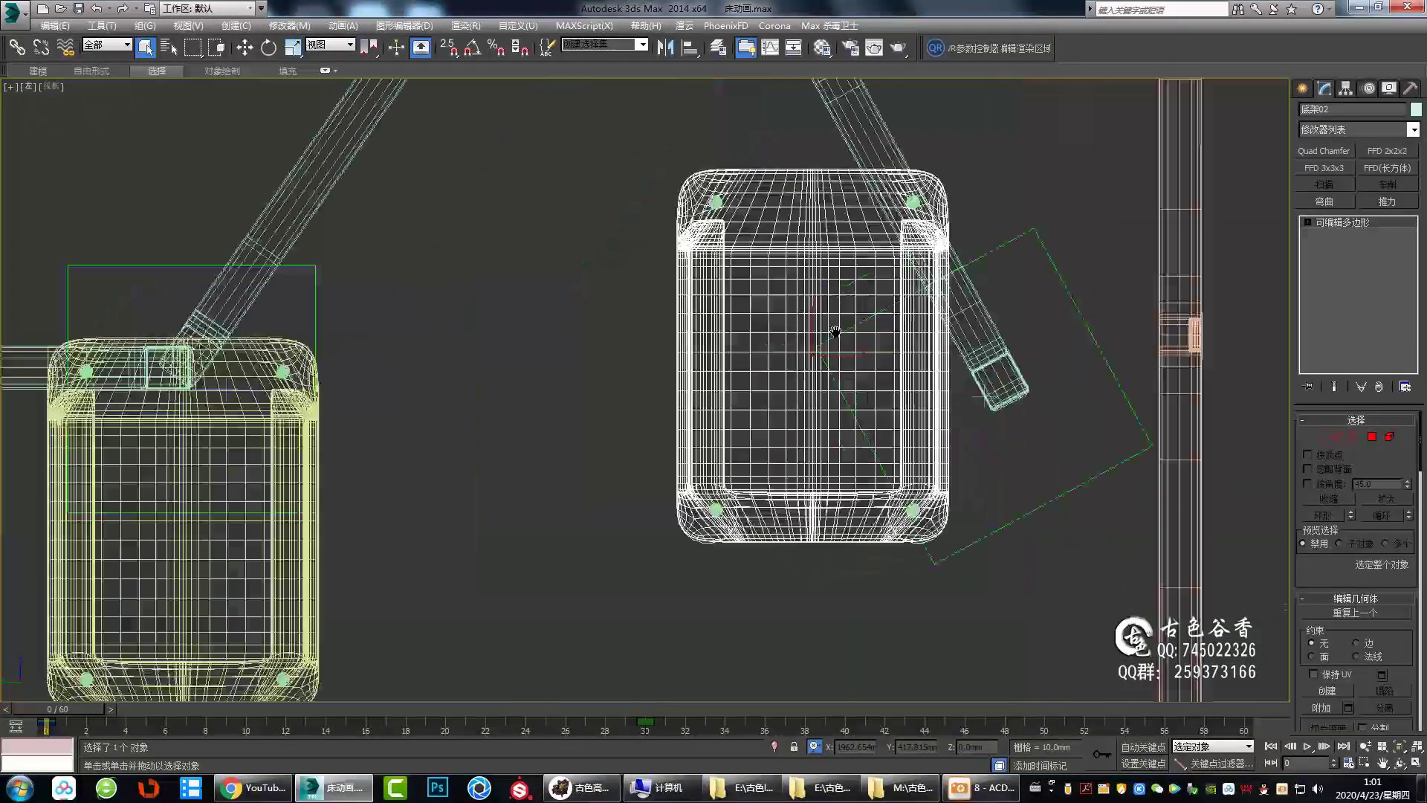
scroll(883, 440, "down", 2)
scroll(637, 328, "down", 2)
scroll(942, 181, "up", 5)
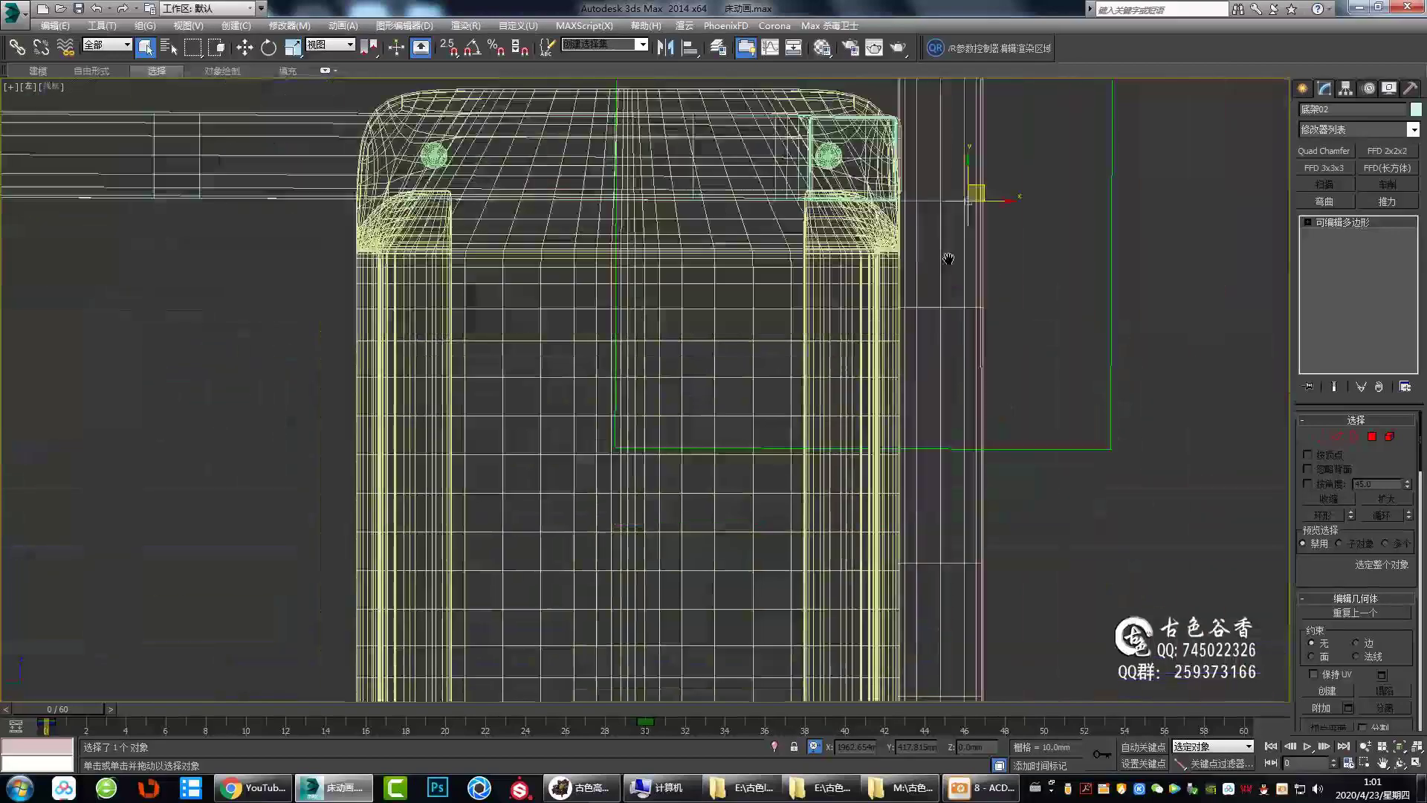
scroll(966, 260, "down", 1)
middle_click_drag(1022, 281, 991, 303)
scroll(991, 303, "down", 2)
scroll(892, 312, "up", 3)
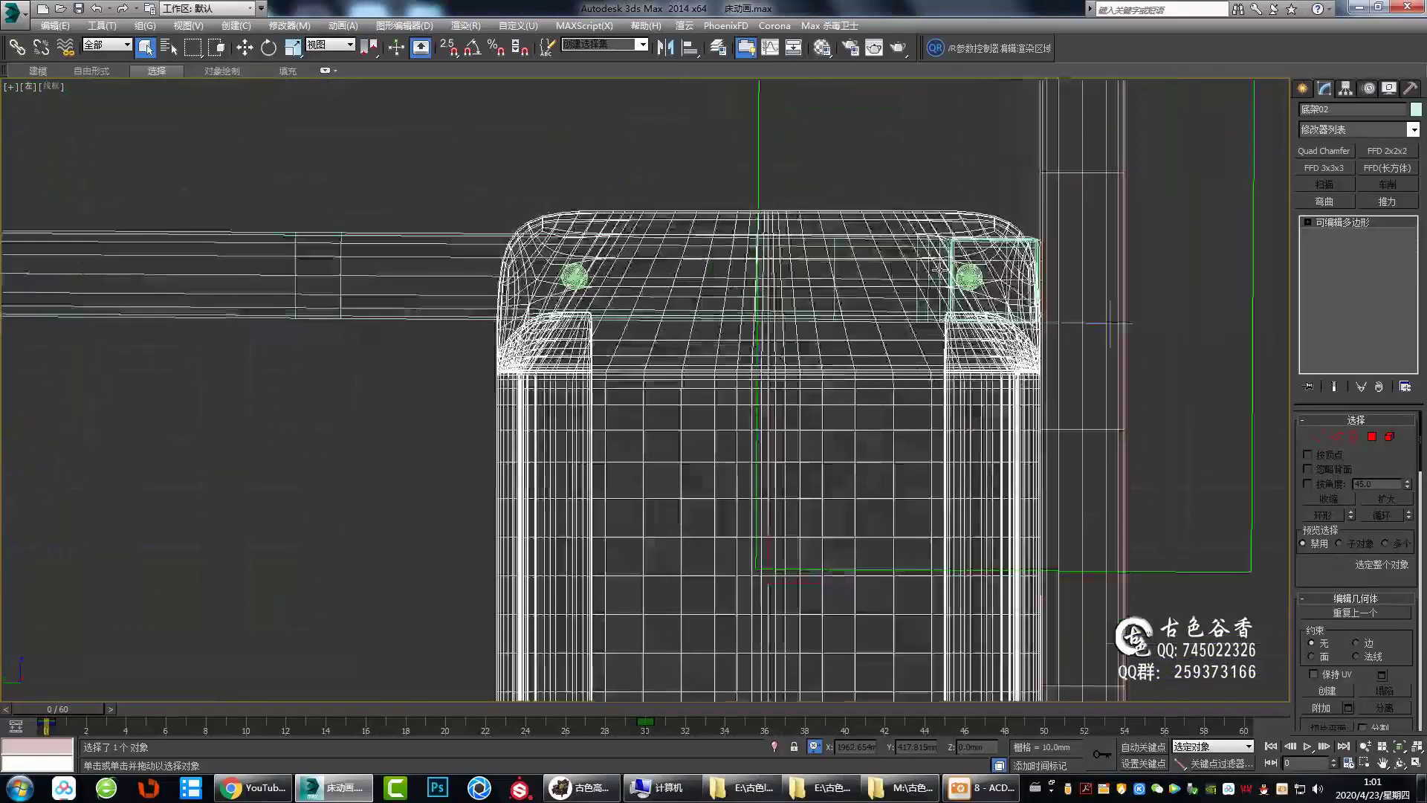
scroll(829, 341, "down", 3)
scroll(829, 342, "up", 2)
scroll(926, 415, "down", 2)
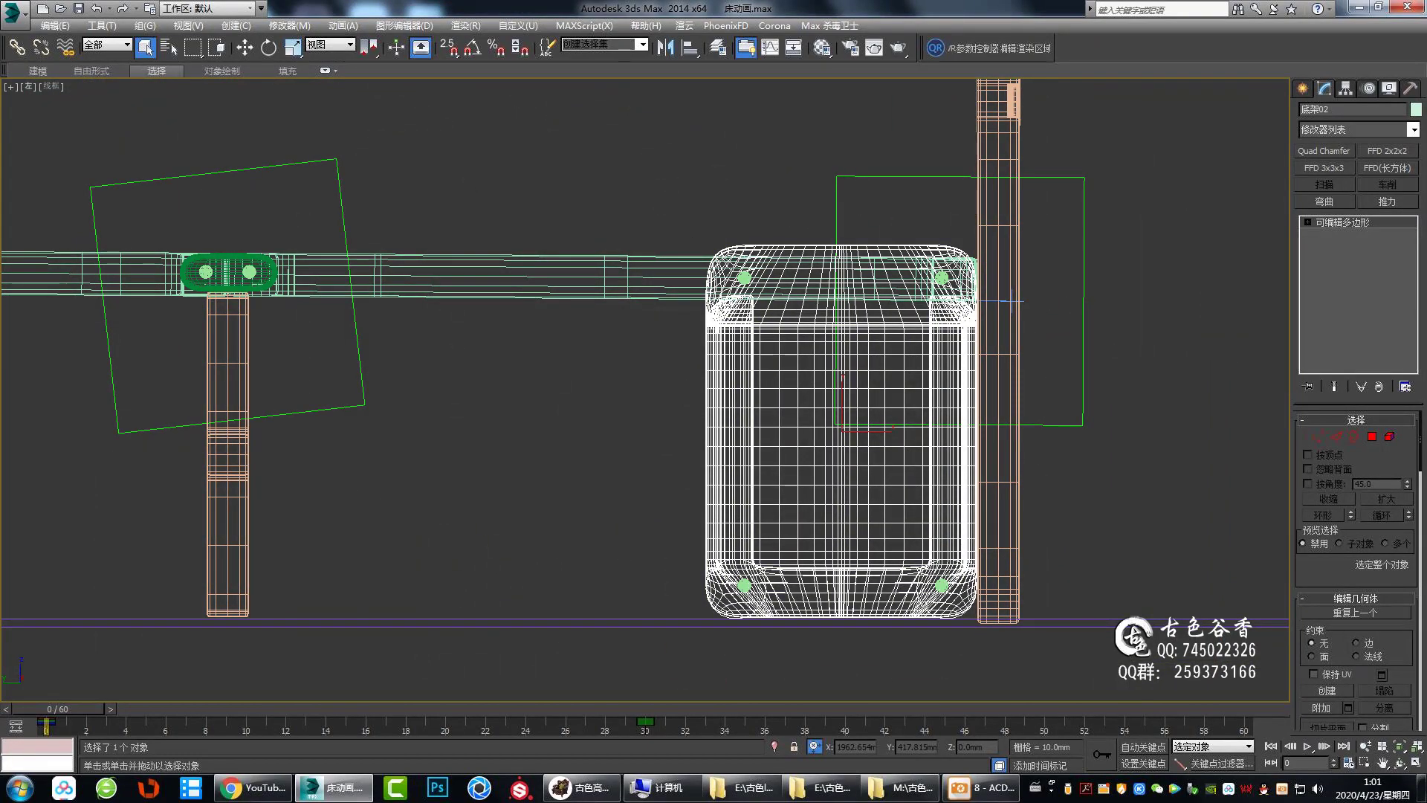
middle_click_drag(925, 414, 959, 409)
scroll(968, 287, "up", 2)
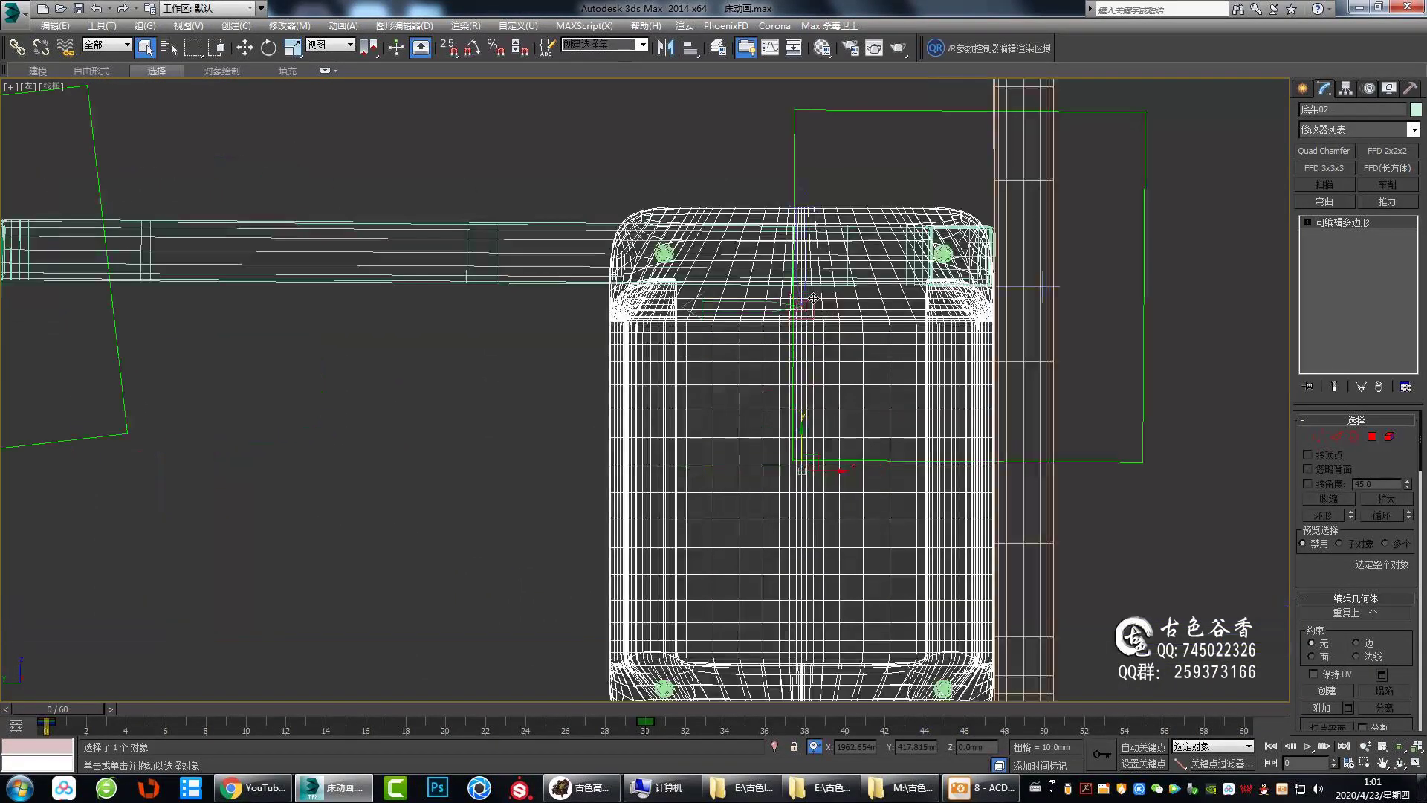
scroll(968, 287, "up", 2)
middle_click_drag(968, 287, 1012, 270)
scroll(843, 328, "down", 4)
View the bed frame in Front and orbit it, select the tall post, and return to four viewports.
key("p")
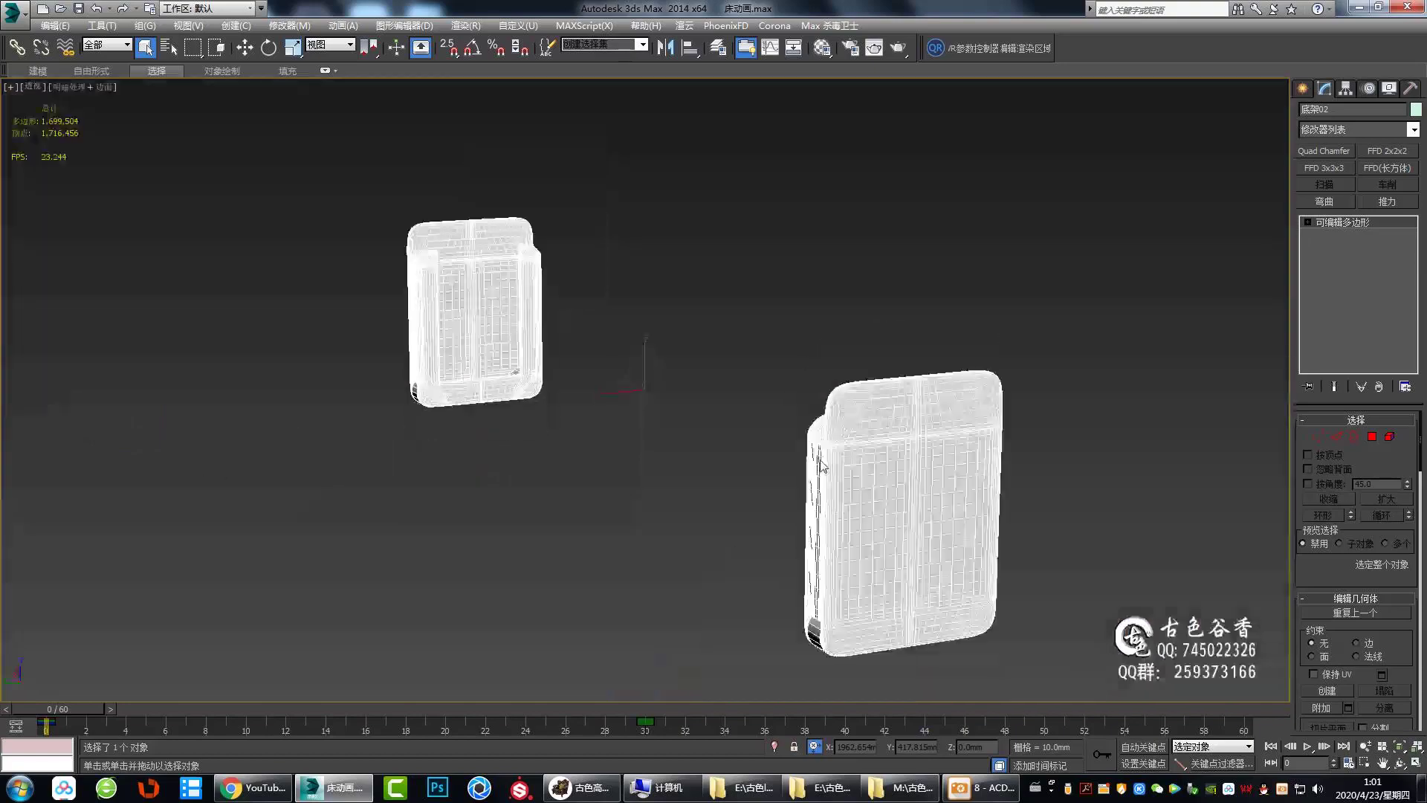
key("f")
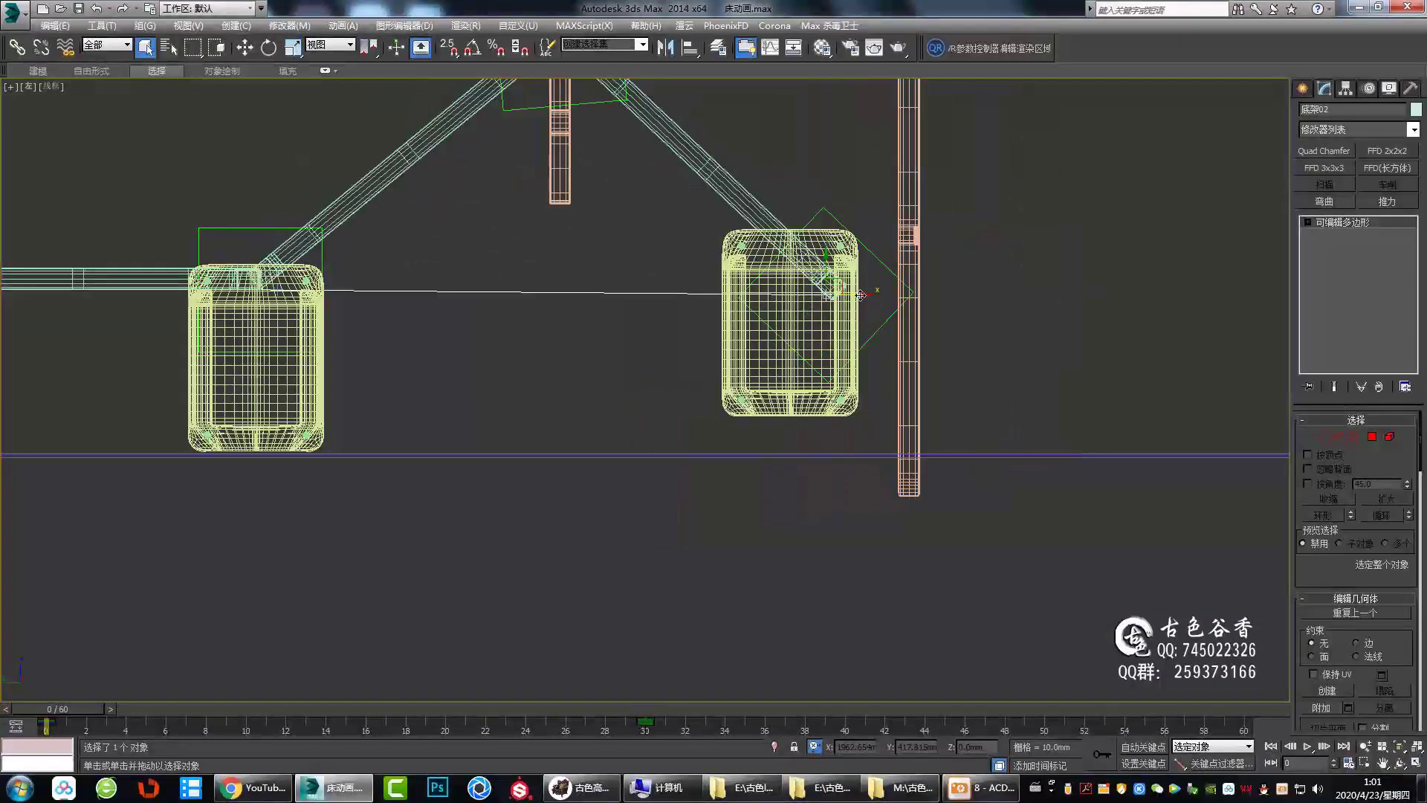
middle_click_drag(804, 257, 888, 327)
left_click(978, 442)
middle_click_drag(980, 499, 1082, 487)
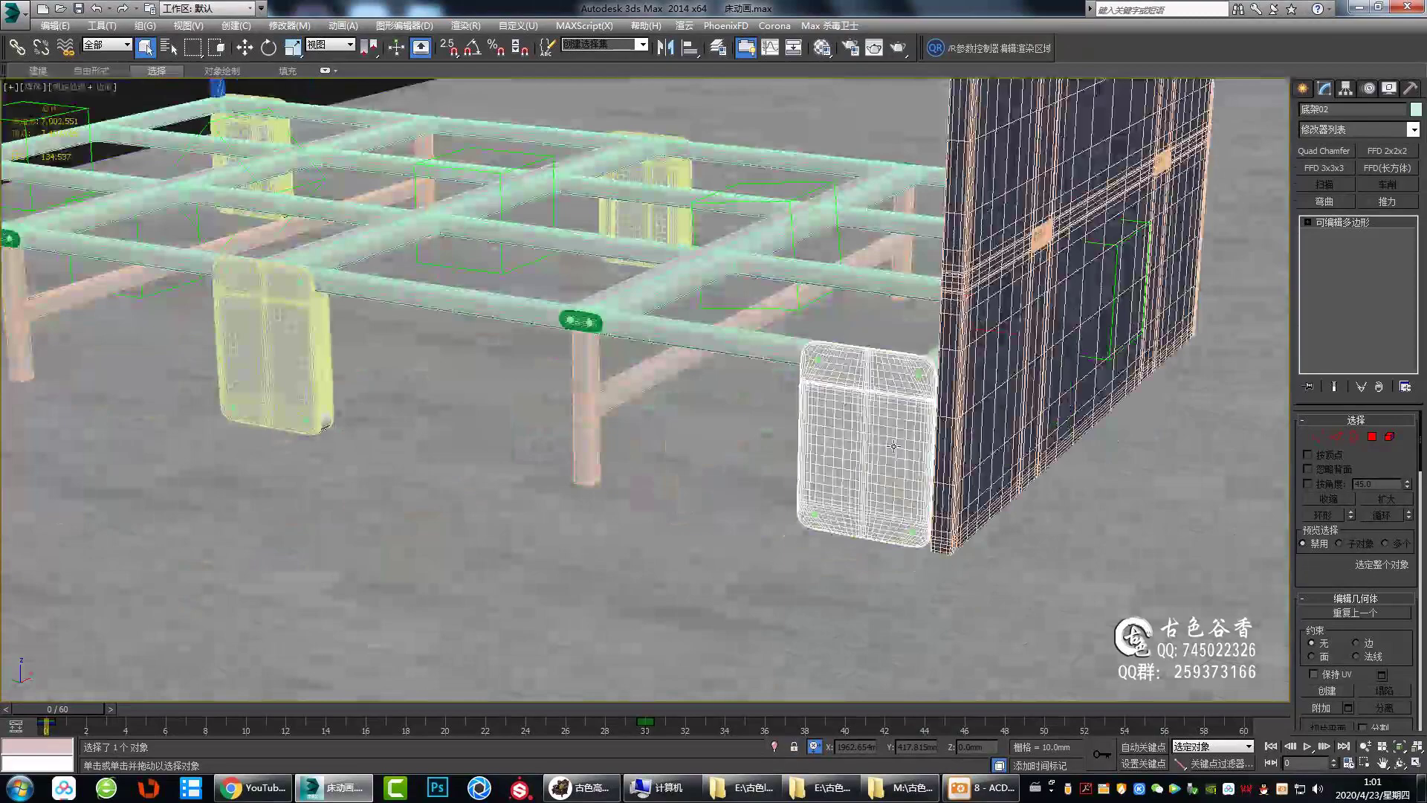
middle_click_drag(713, 402, 1127, 195, "alt")
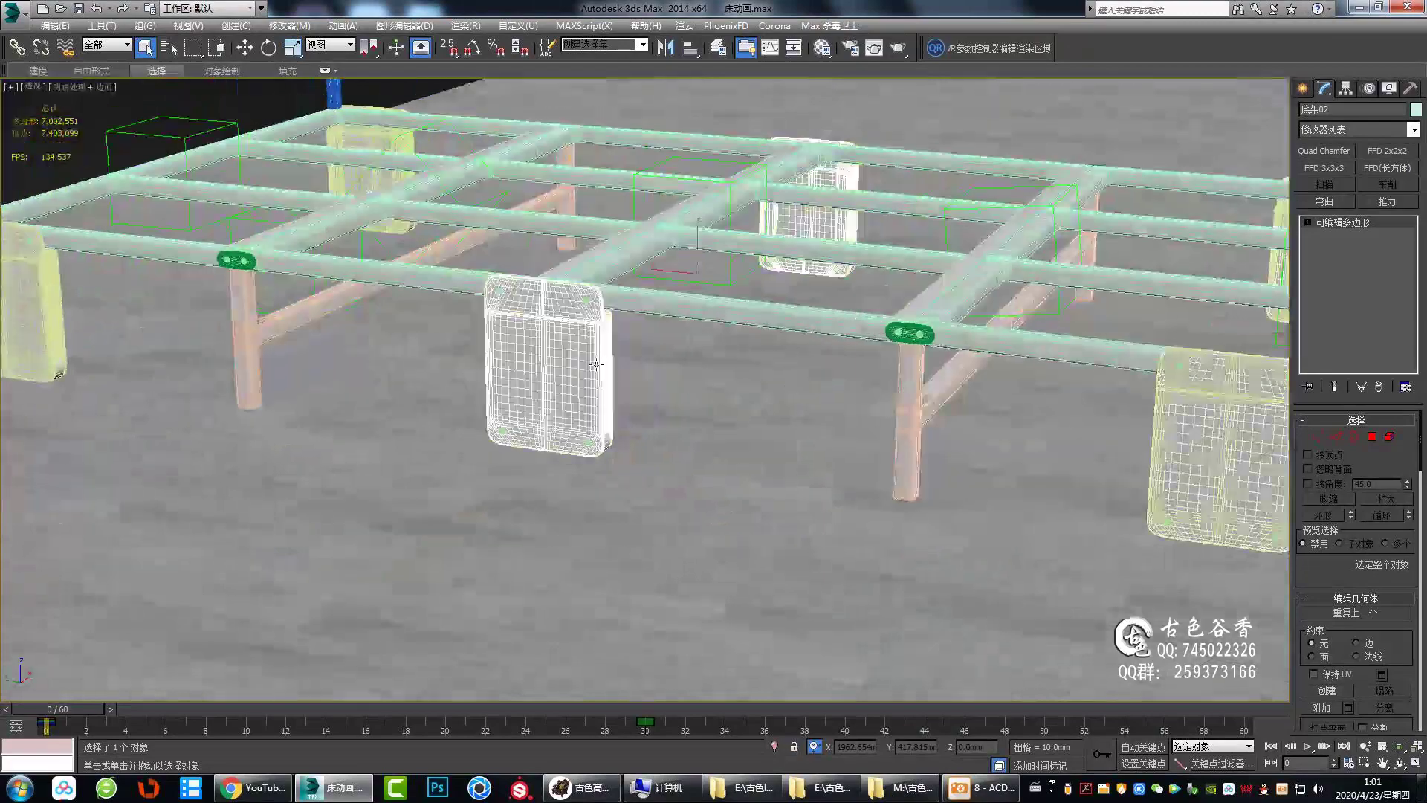
key("alt+w")
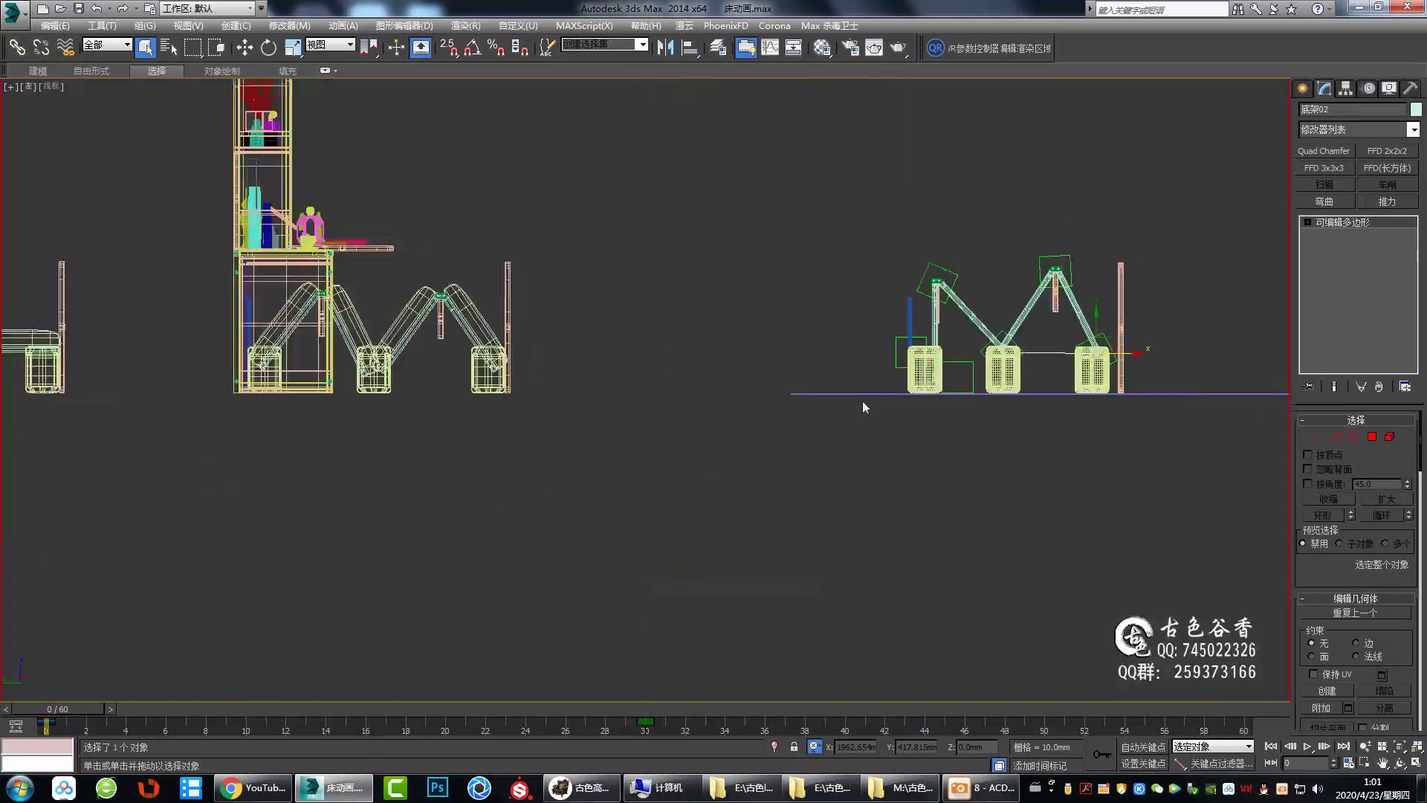
Unhide All objects via the quad menu, then centre and zoom the side view onto the bed frame.
right_click(814, 394)
middle_click_drag(836, 524, 898, 535)
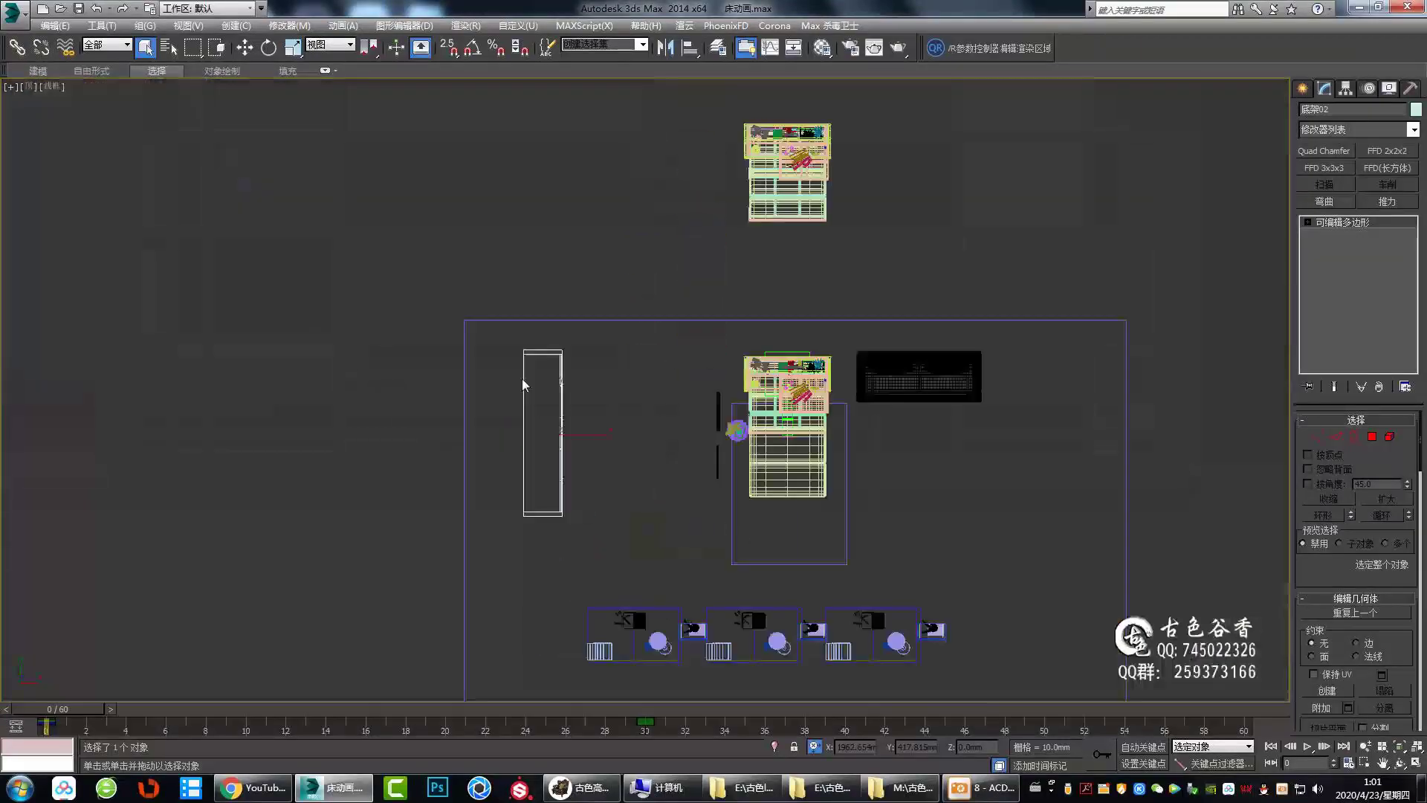
scroll(760, 439, "up", 2)
scroll(758, 428, "up", 2)
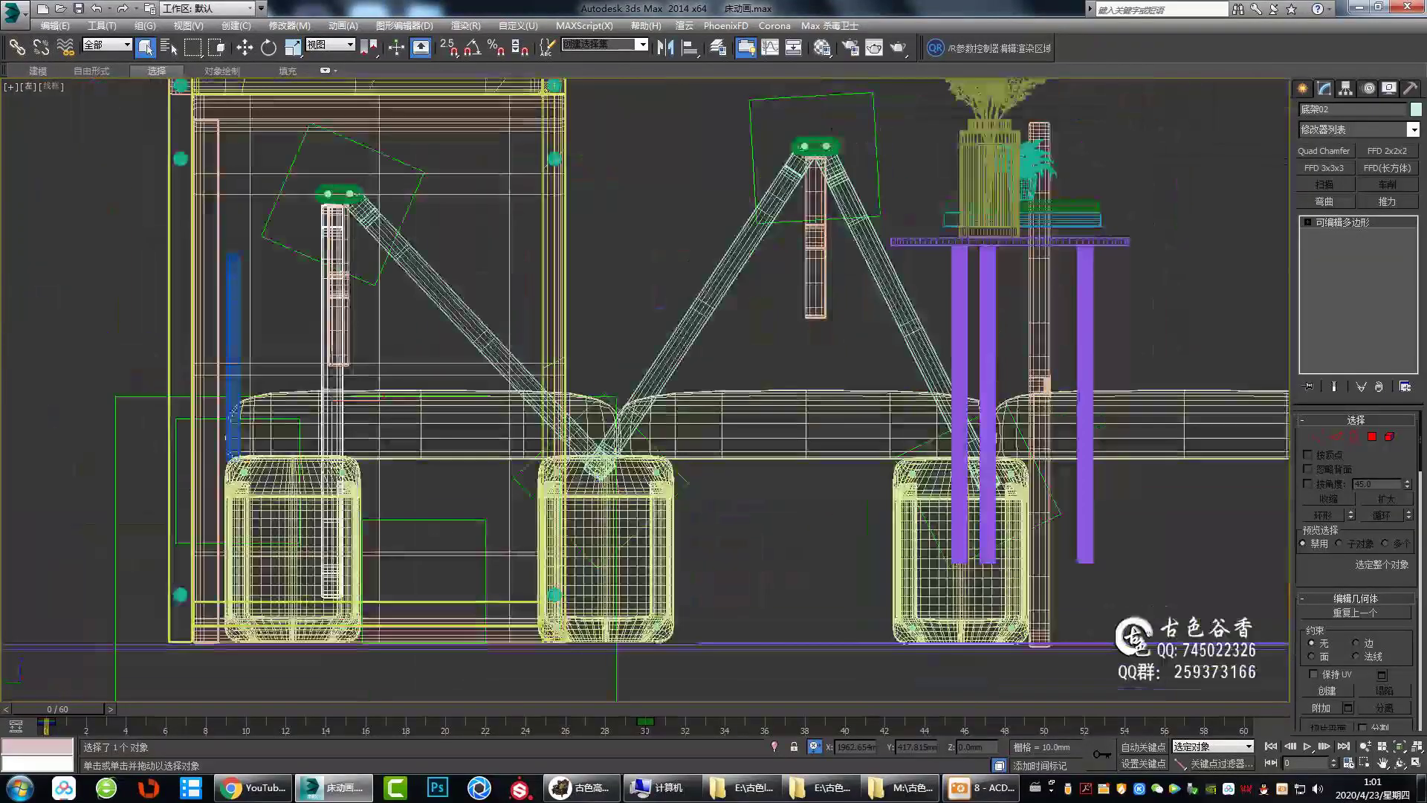
scroll(757, 414, "up", 2)
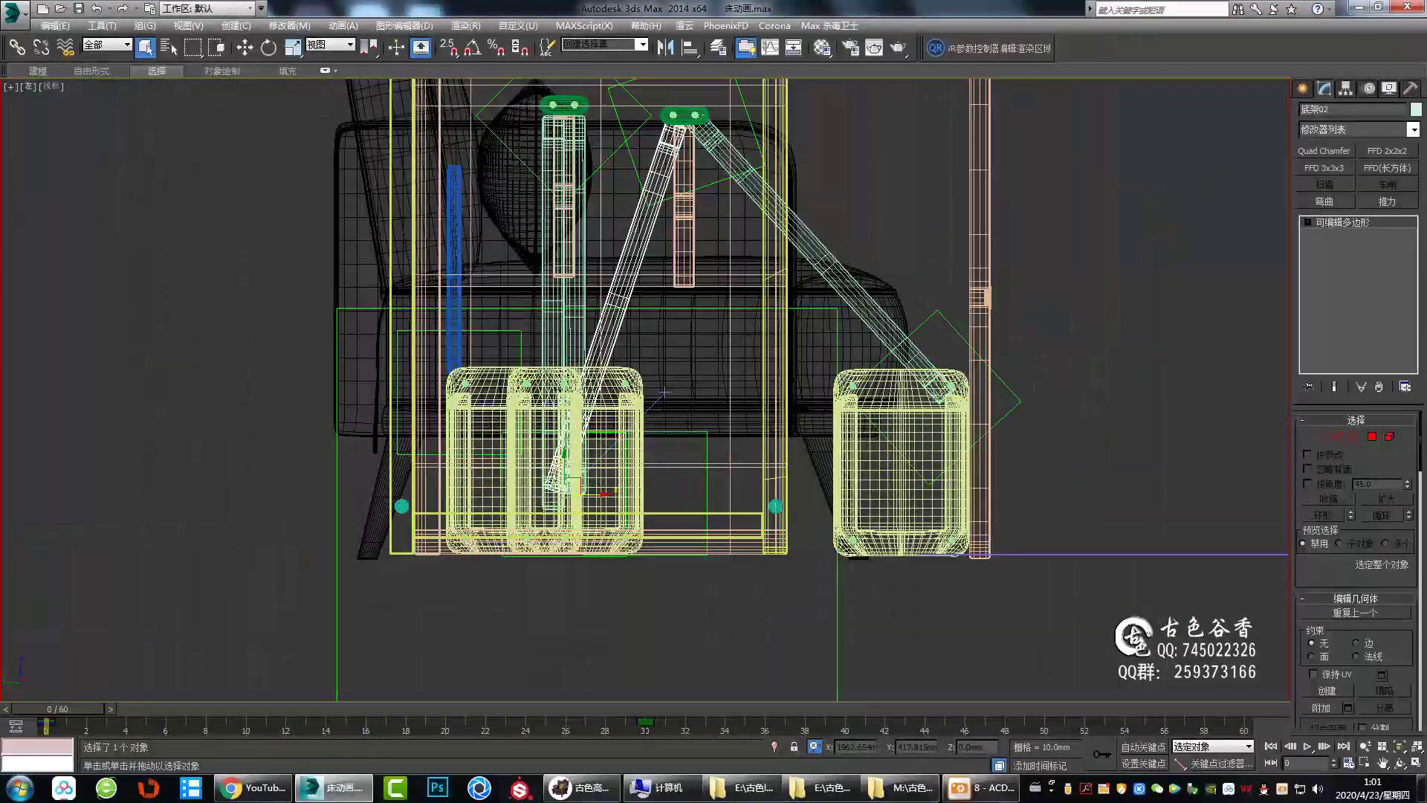
Zoom in and out of the Left viewport to compare the arms and blocks with the cabinet.
scroll(922, 358, "up", 5)
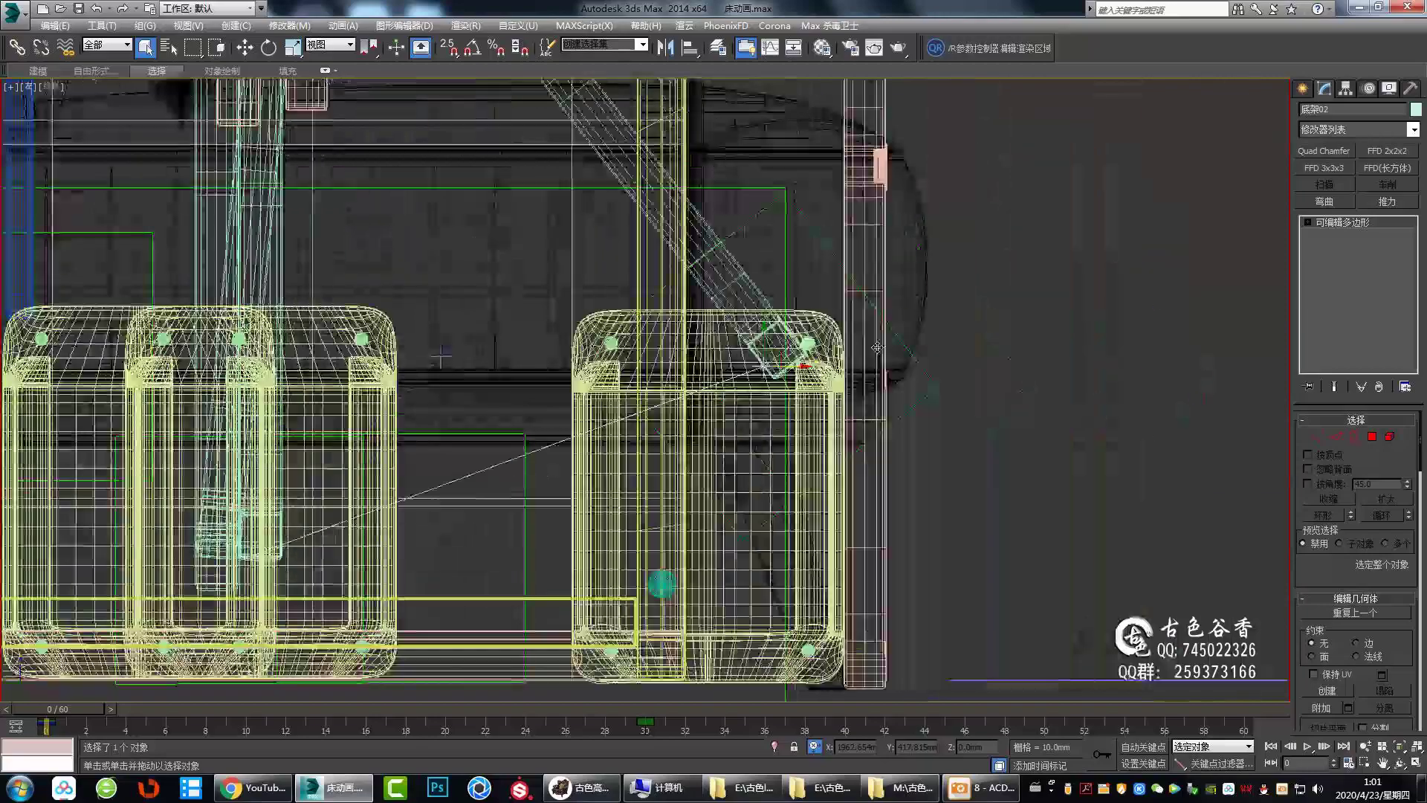
scroll(921, 357, "down", 3)
scroll(967, 409, "down", 2)
scroll(1028, 450, "up", 3)
scroll(701, 399, "down", 2)
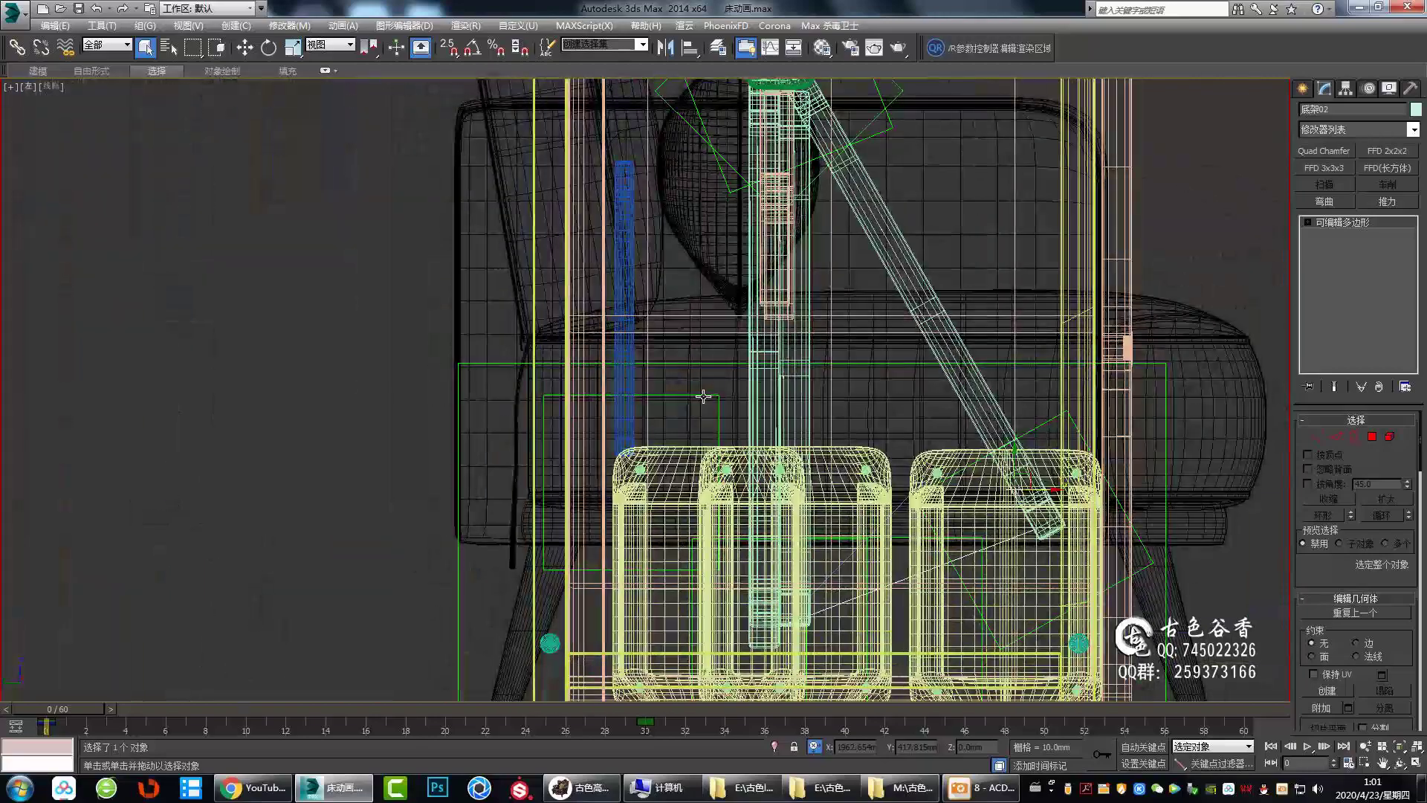
scroll(726, 362, "up", 2)
scroll(727, 376, "down", 2)
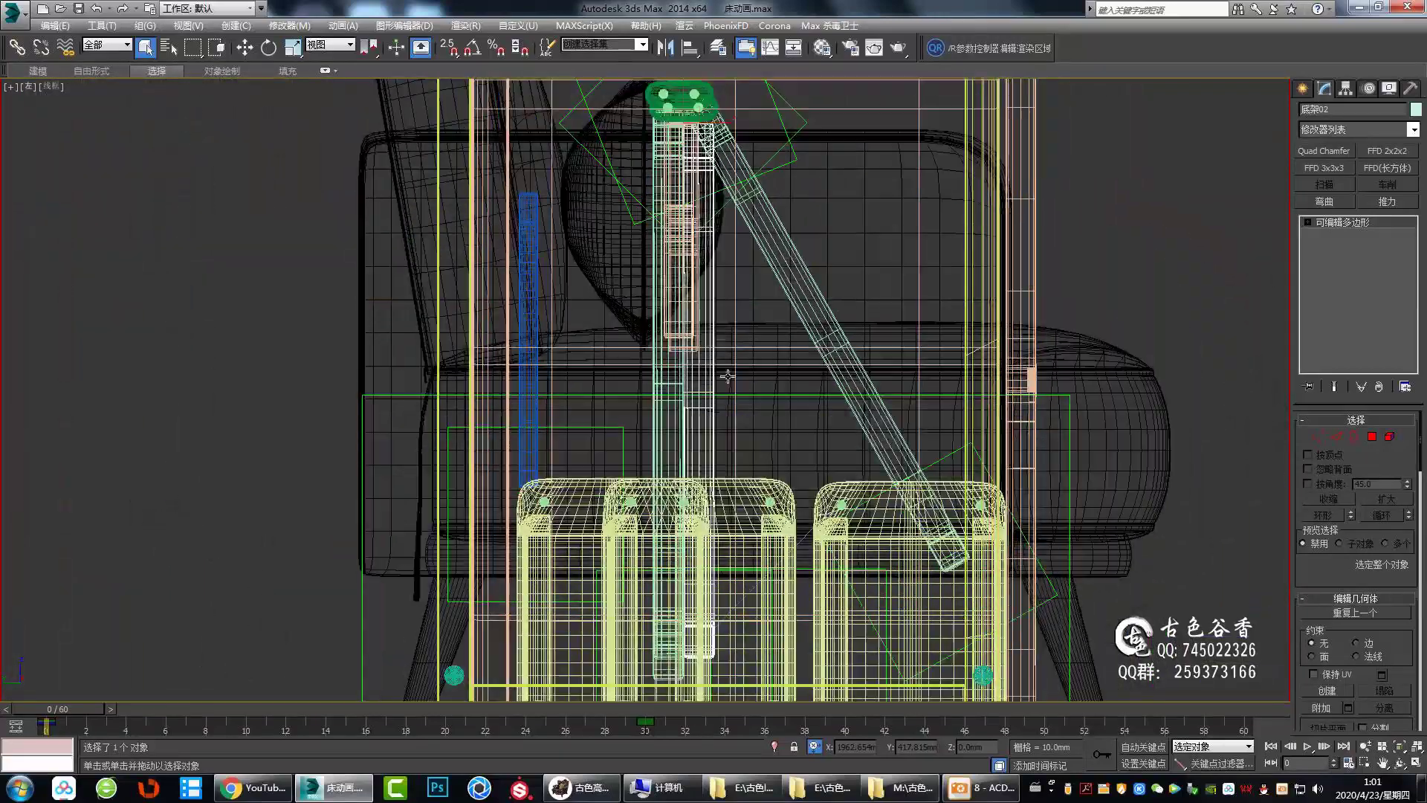
scroll(898, 408, "up", 3)
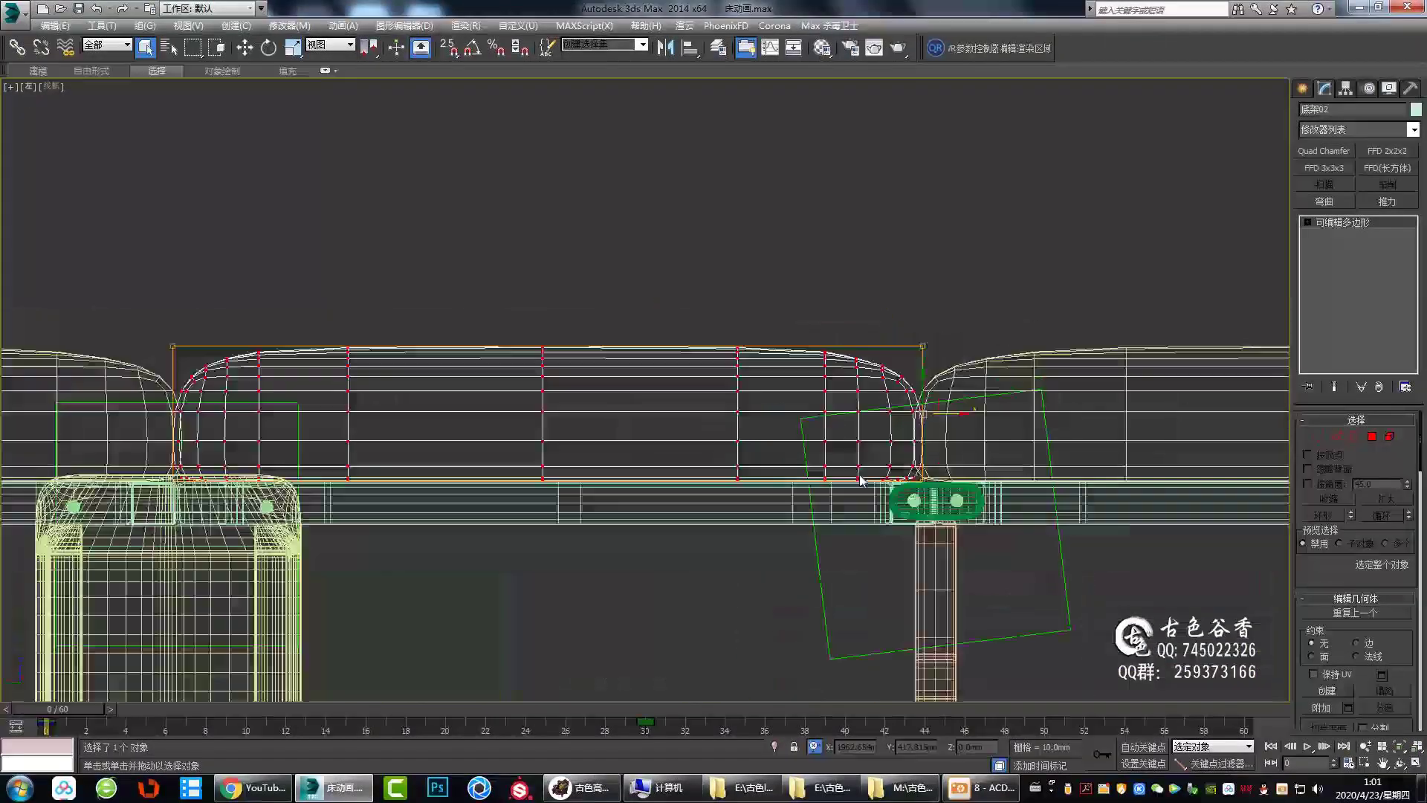
Zoom into the gap between the two mattress cushions in the Front viewport.
scroll(784, 423, "up", 2)
scroll(784, 424, "up", 3)
scroll(785, 423, "up", 2)
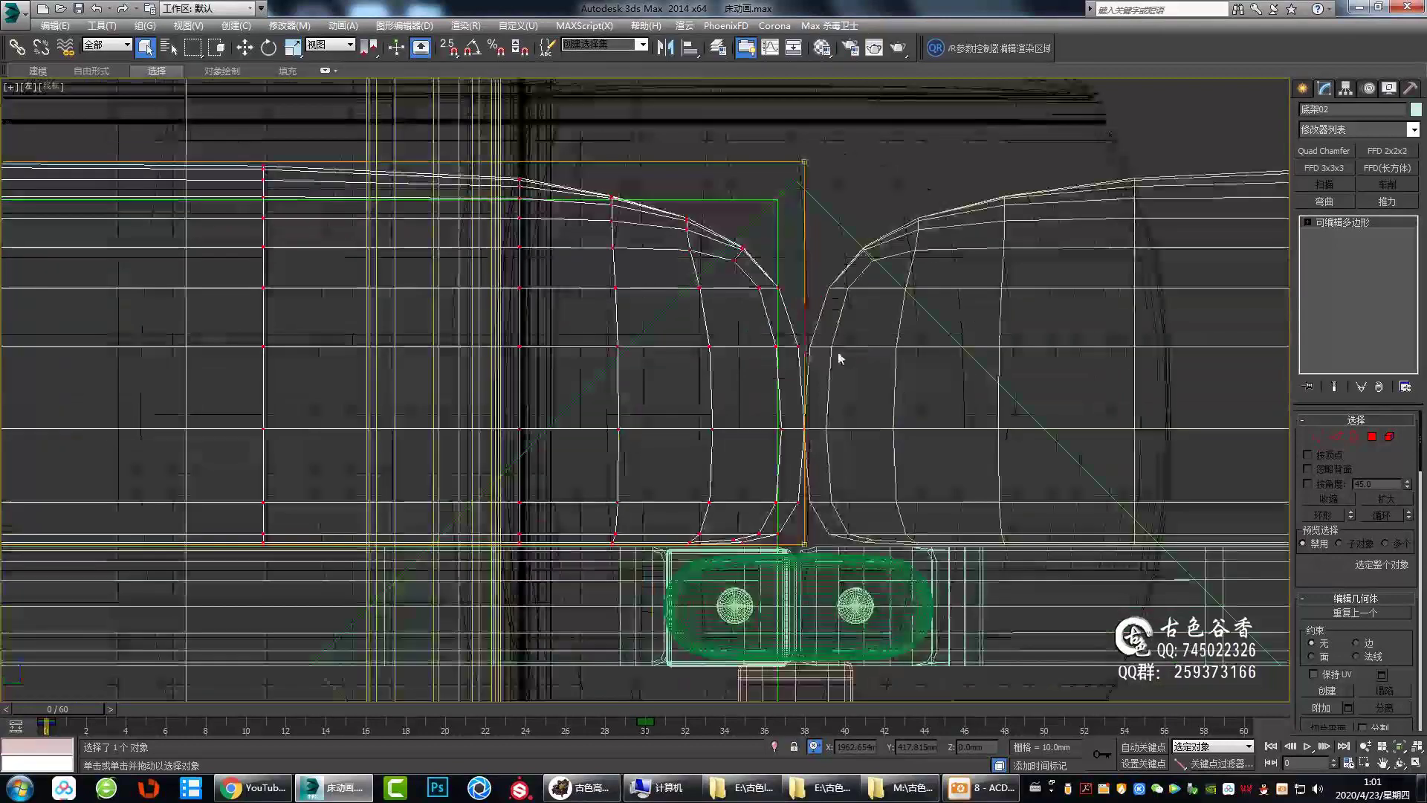